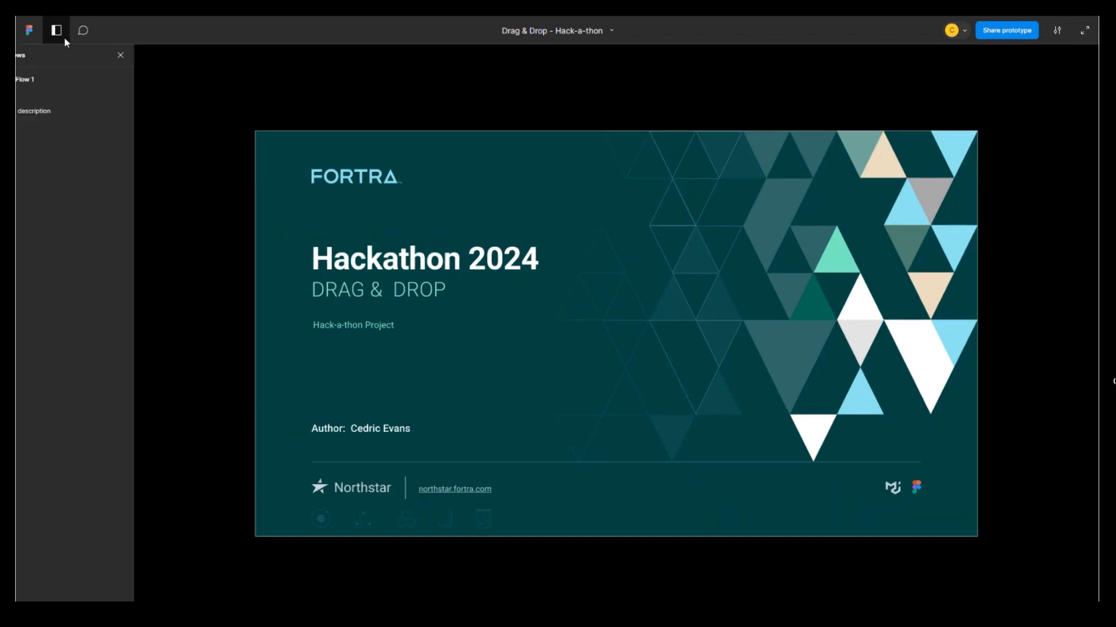
Step: Switch to the Web Client prototype and demonstrate moving Screenshot 2024-07-16 121759.png from the Docs folder to the Images folder
left_click(137, 54)
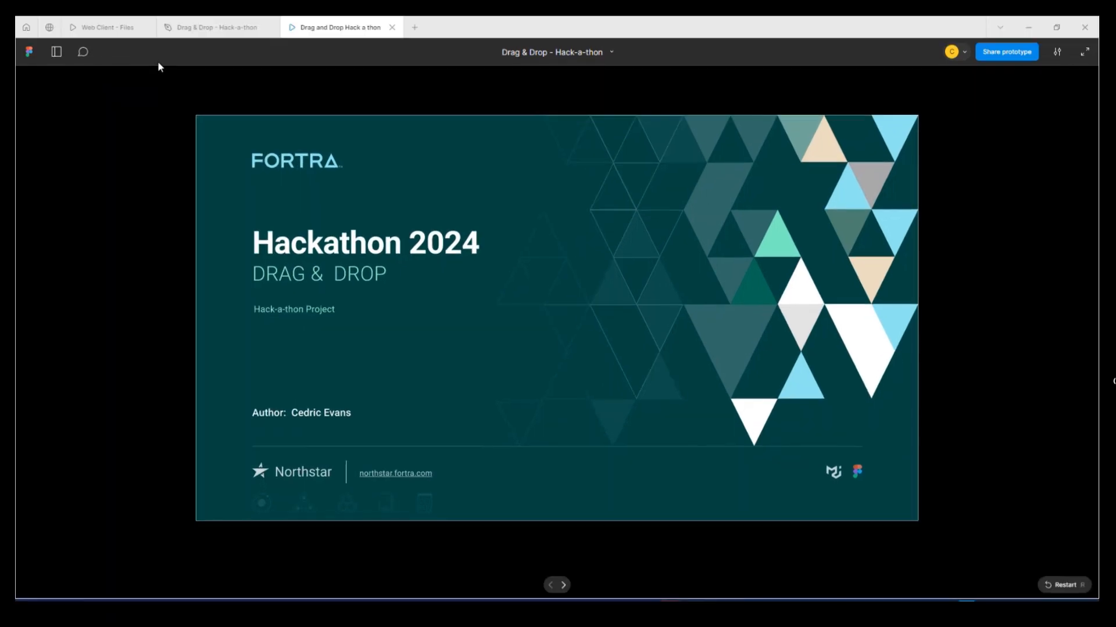
left_click(109, 32)
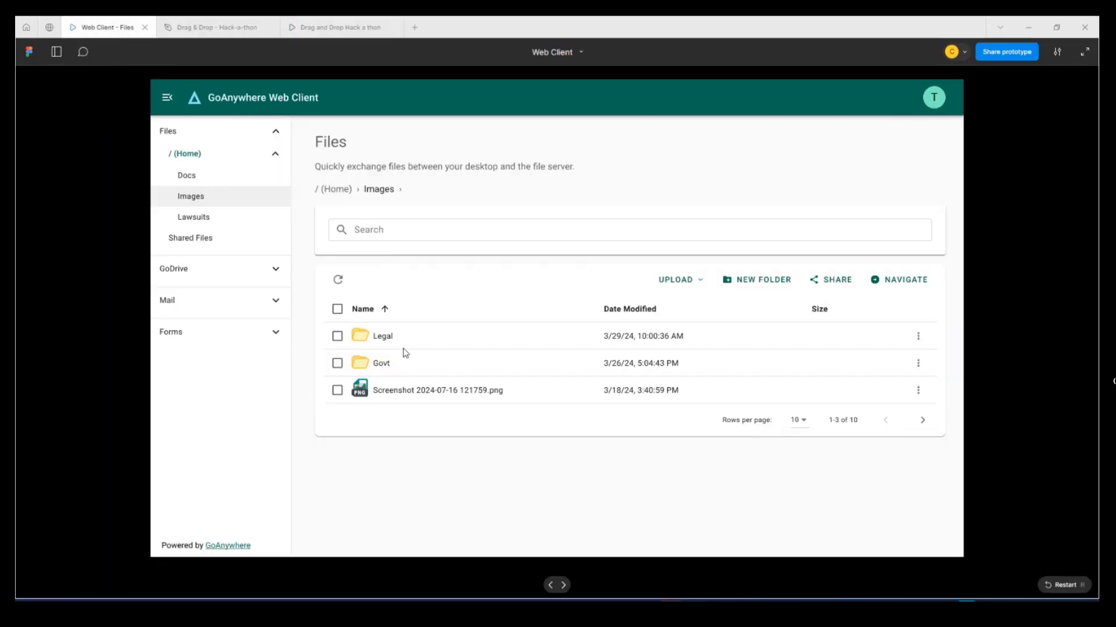
left_click_drag(371, 393, 222, 198)
left_click(198, 175)
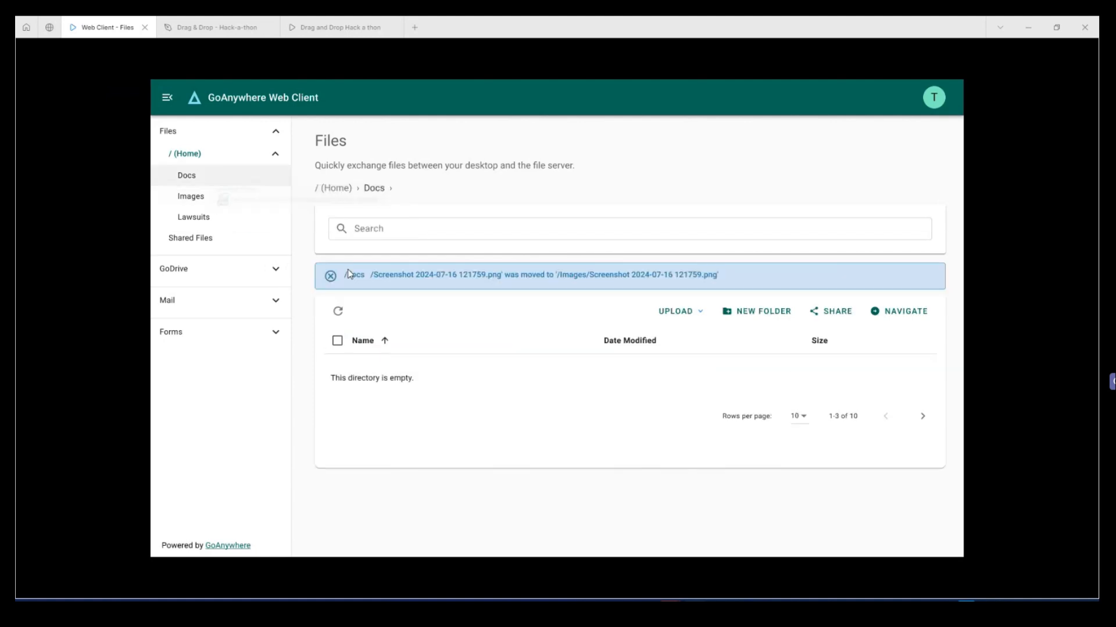
Step: Open the Images folder in the prototype and move the screenshot PNG into its Legal subfolder
left_click(198, 197)
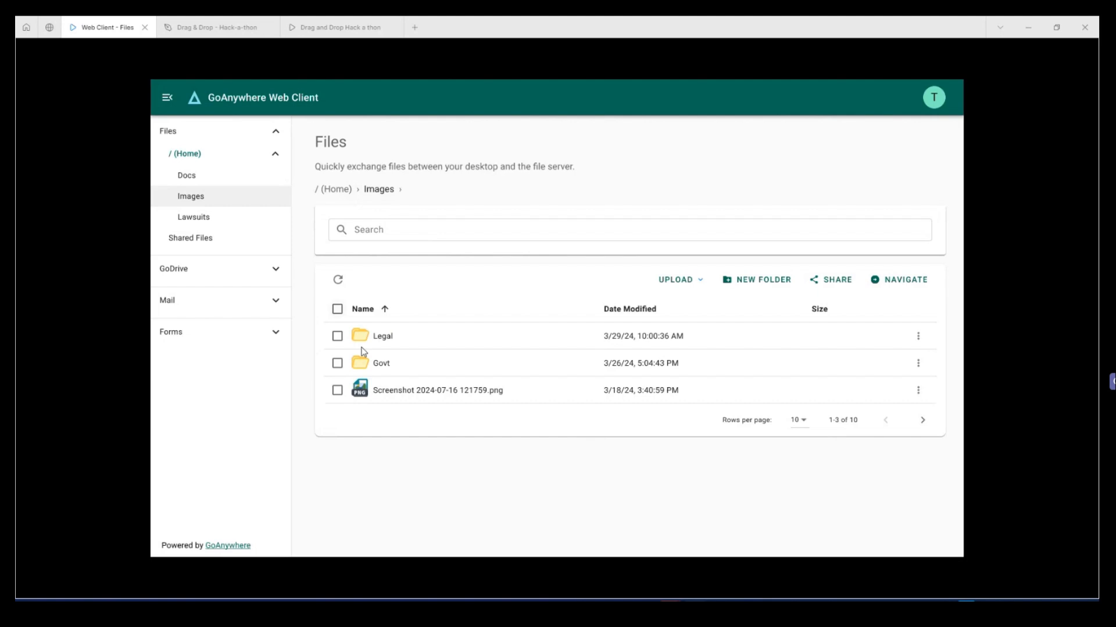
left_click_drag(361, 390, 400, 346)
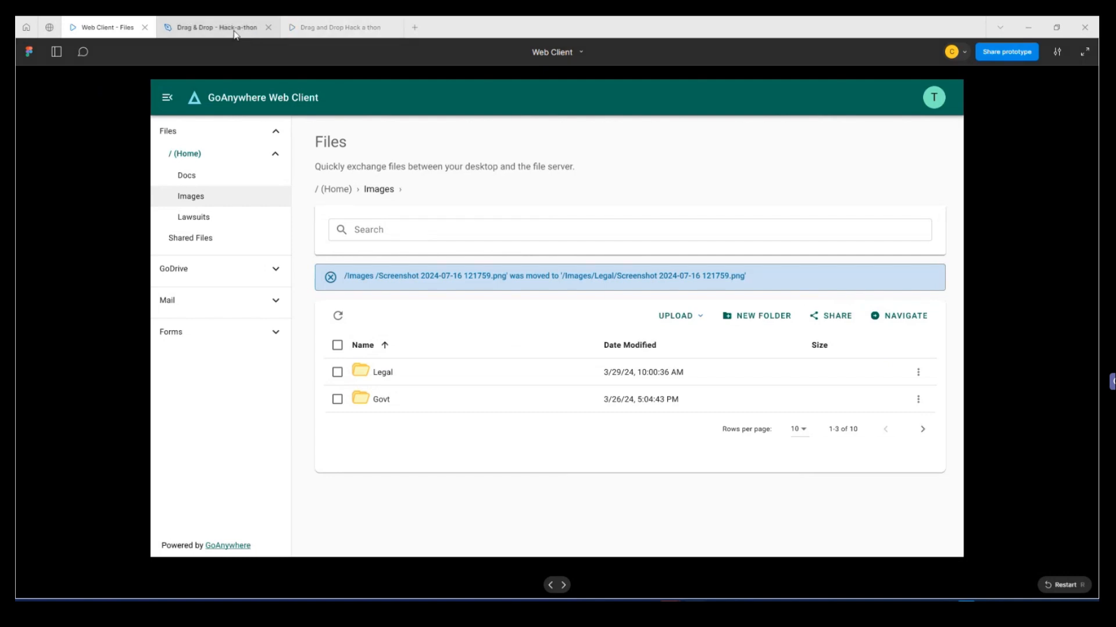
Step: Advance the Drag and Drop Hack a thon prototype to the card page, swap Card title 1 with Card title 2, and swap them back
left_click(215, 27)
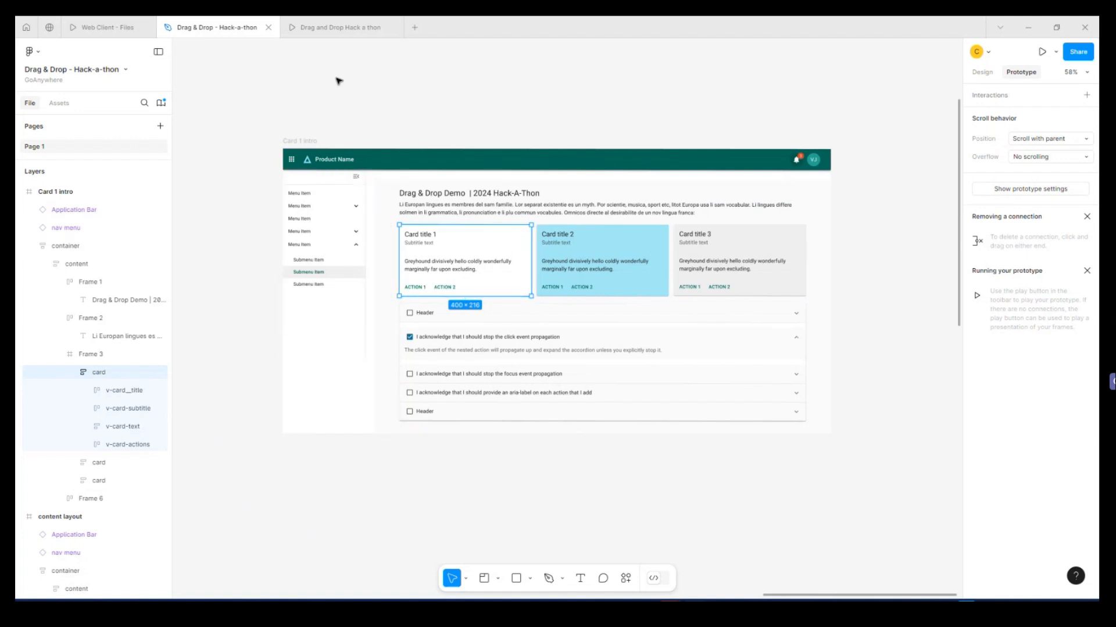
left_click(337, 27)
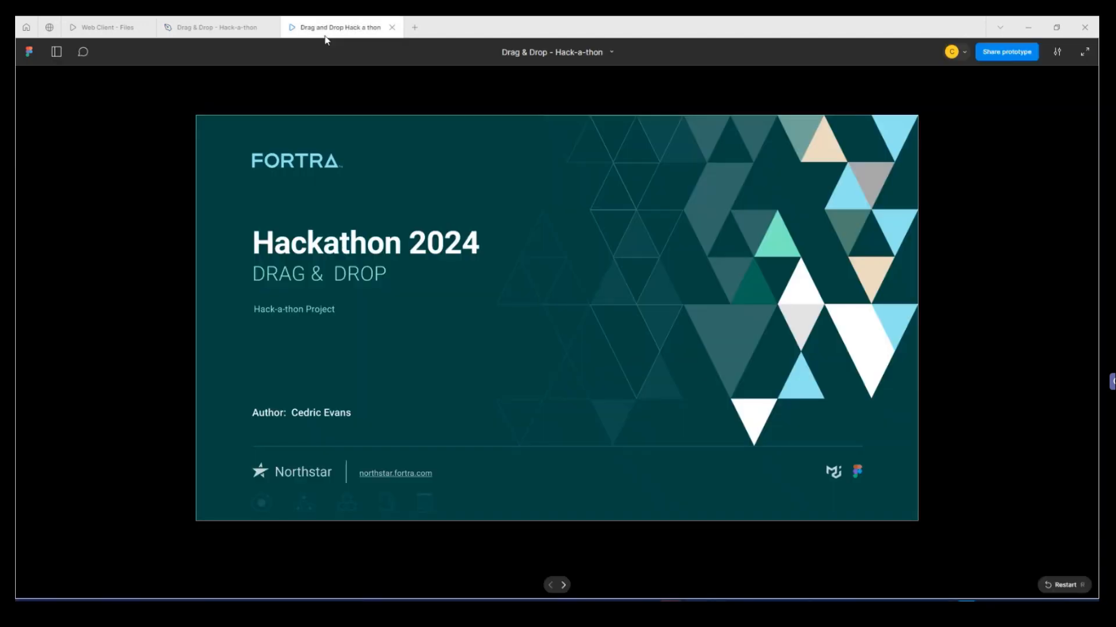
left_click(235, 229)
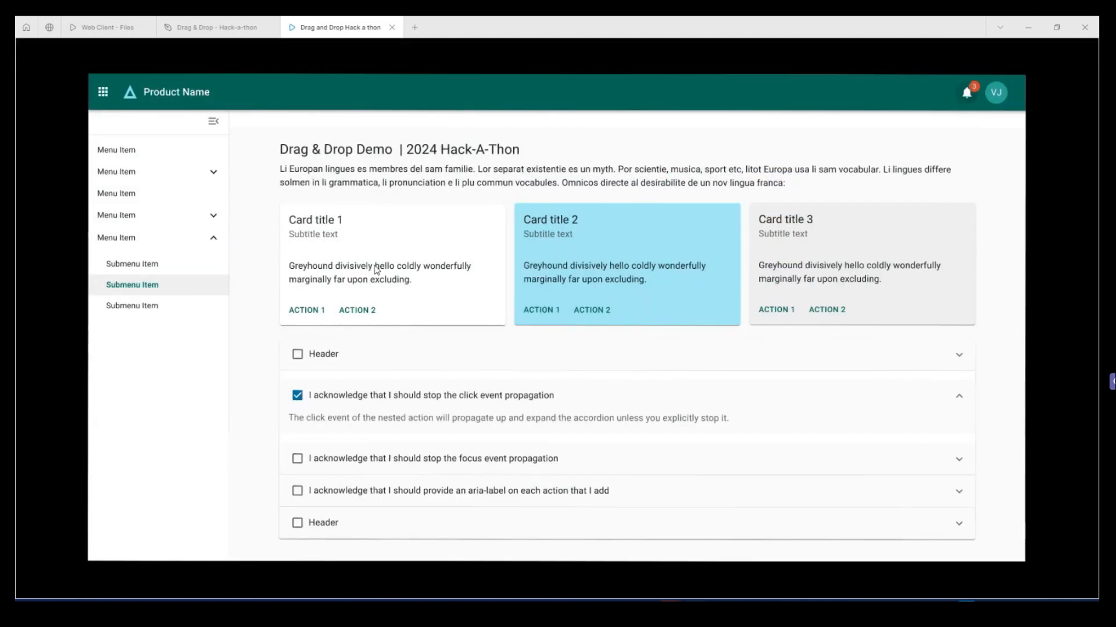
left_click_drag(377, 269, 433, 267)
left_click_drag(558, 267, 669, 286)
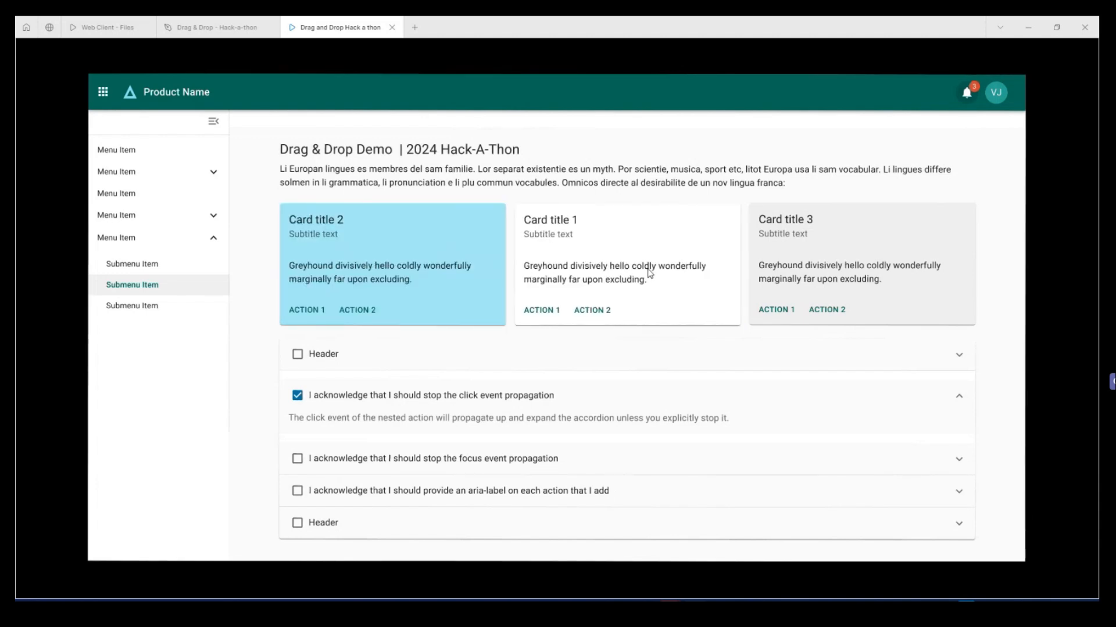
left_click_drag(632, 276, 410, 290)
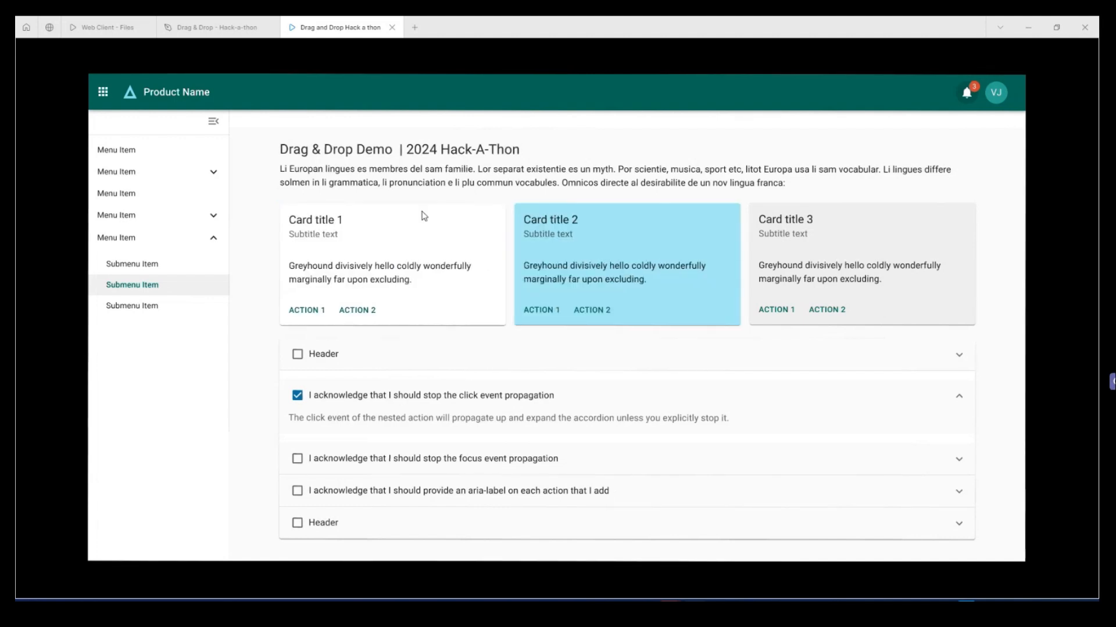
Step: Replay the prototype's card interaction by moving Card title 1 into the second position and back to the first
left_click(233, 28)
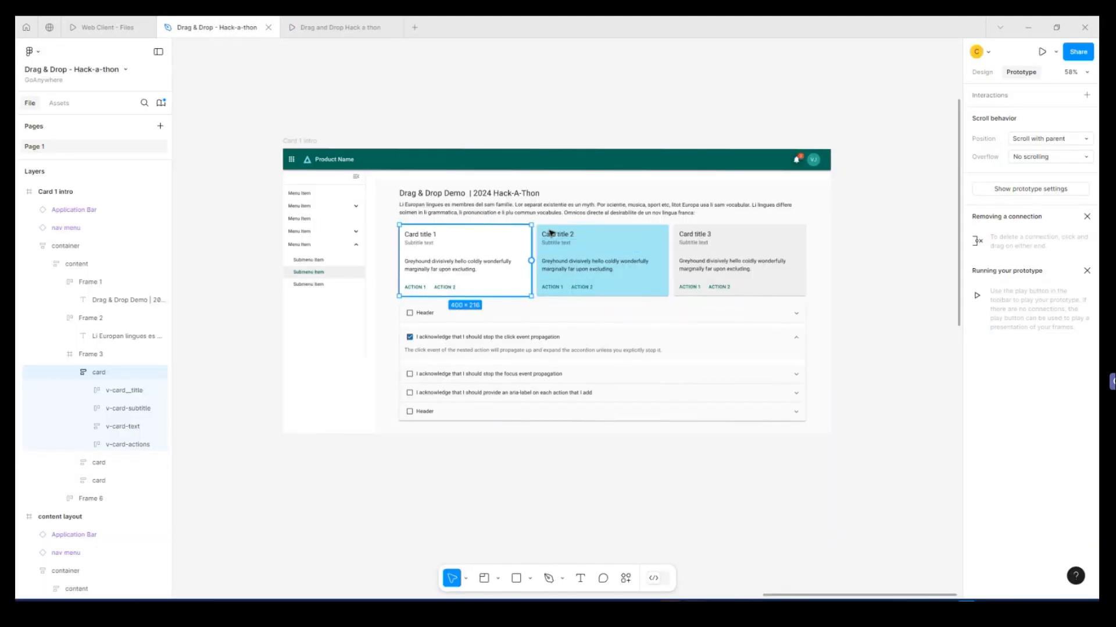
left_click(330, 30)
left_click_drag(407, 265, 645, 262)
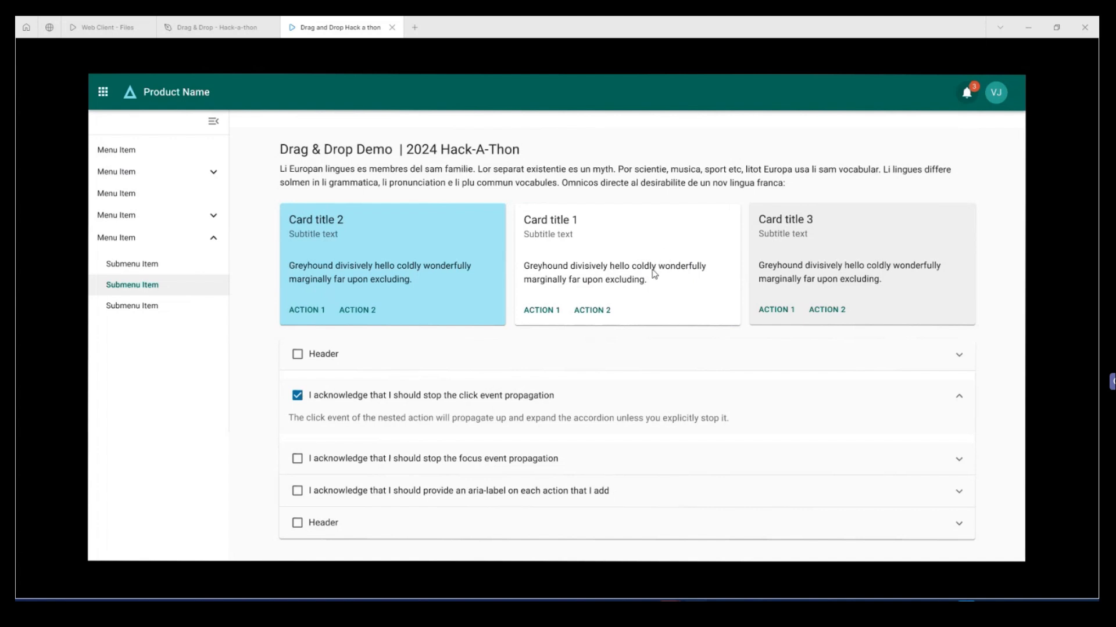
left_click_drag(635, 281, 406, 301)
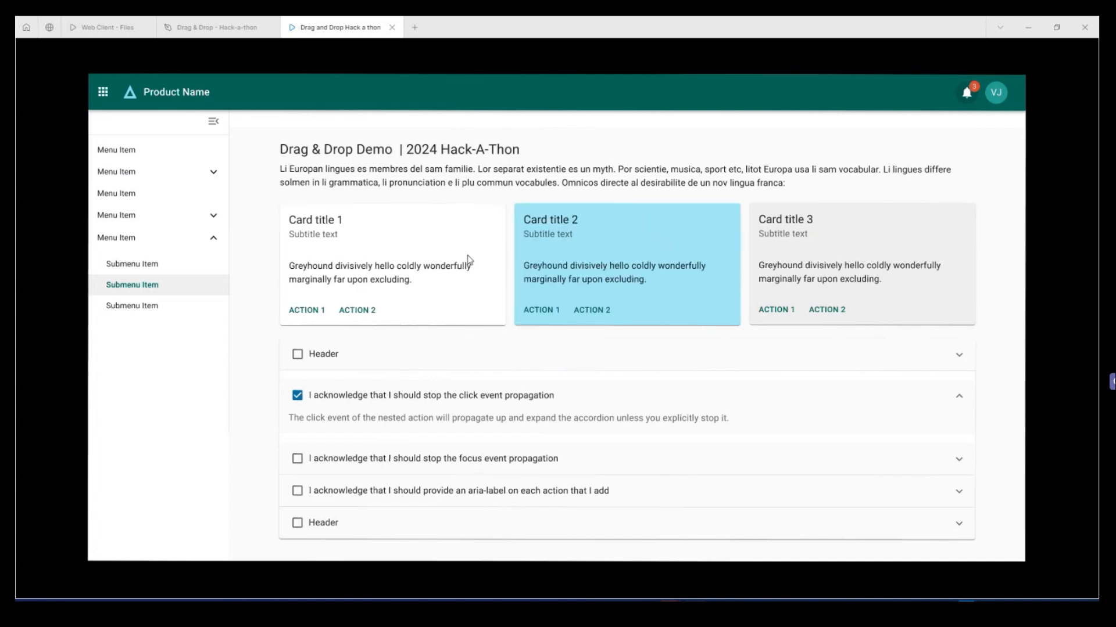
left_click_drag(563, 255, 569, 255)
left_click_drag(397, 249, 442, 244)
Step: Duplicate the Card 1 intro frame in the Drag & Drop - Hack-a-thon design file and place the copy below and left of the original
left_click(235, 30)
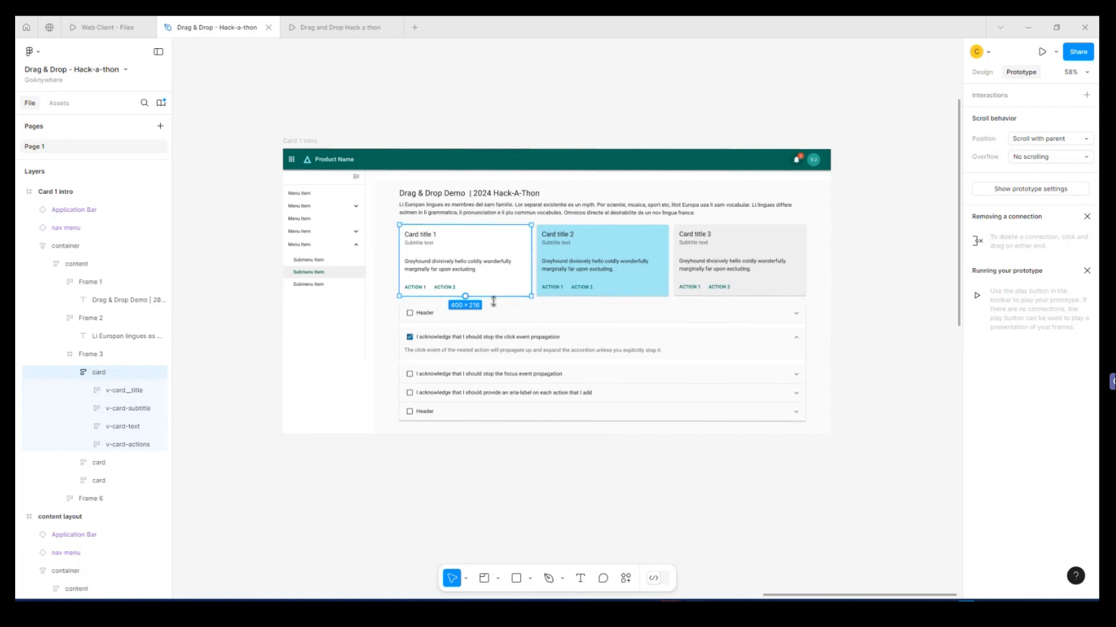
scroll(613, 348, "down", 5)
scroll(611, 344, "down", 2)
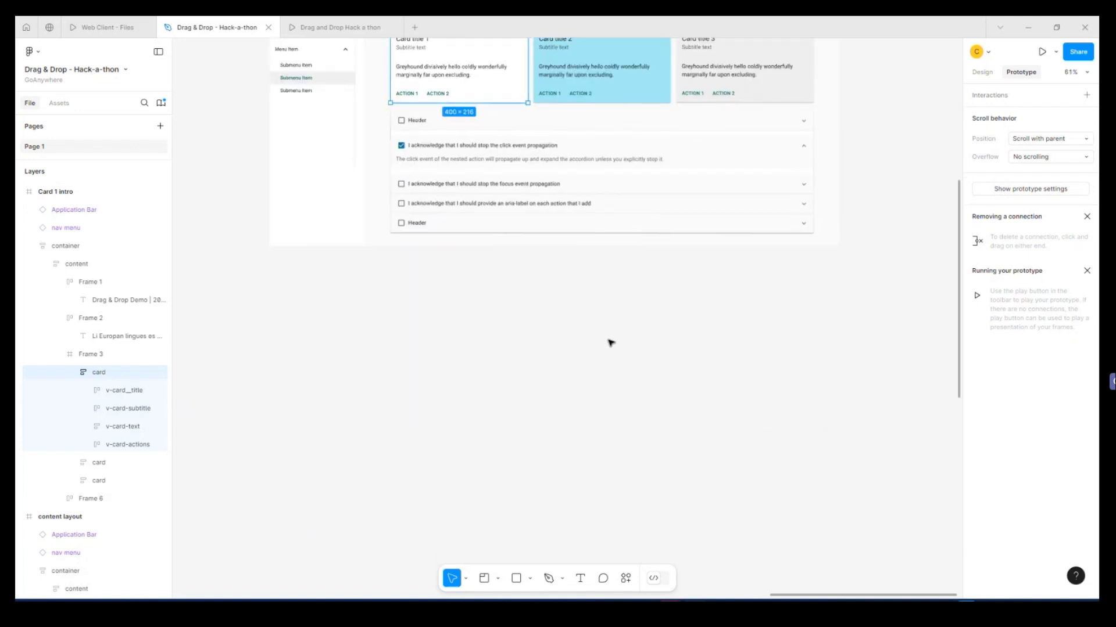
scroll(501, 359, "up", 3)
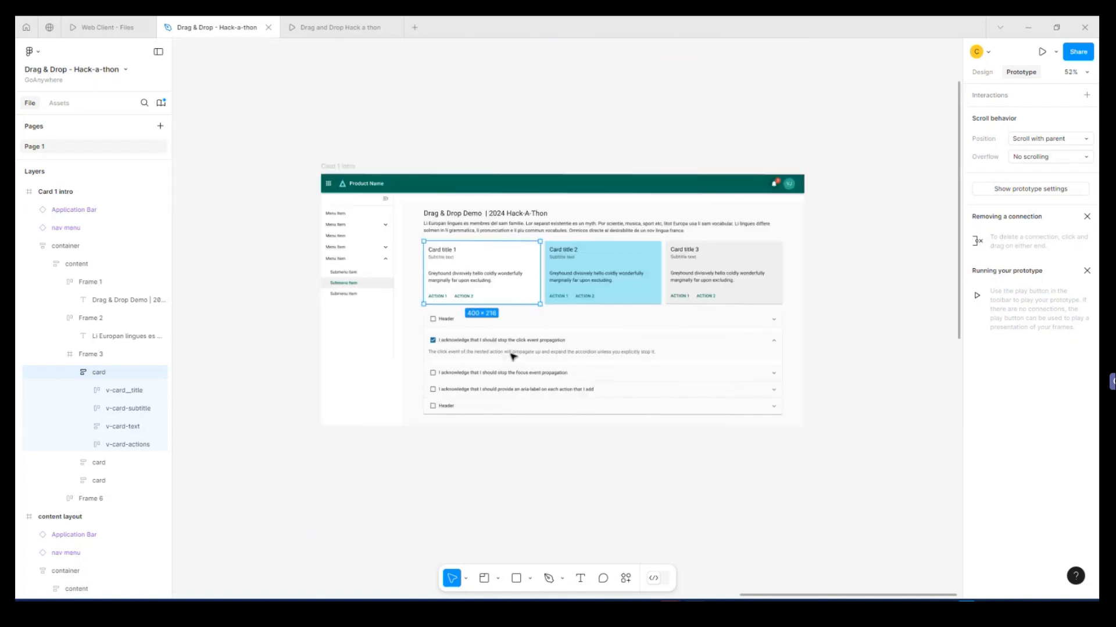
scroll(501, 358, "down", 2)
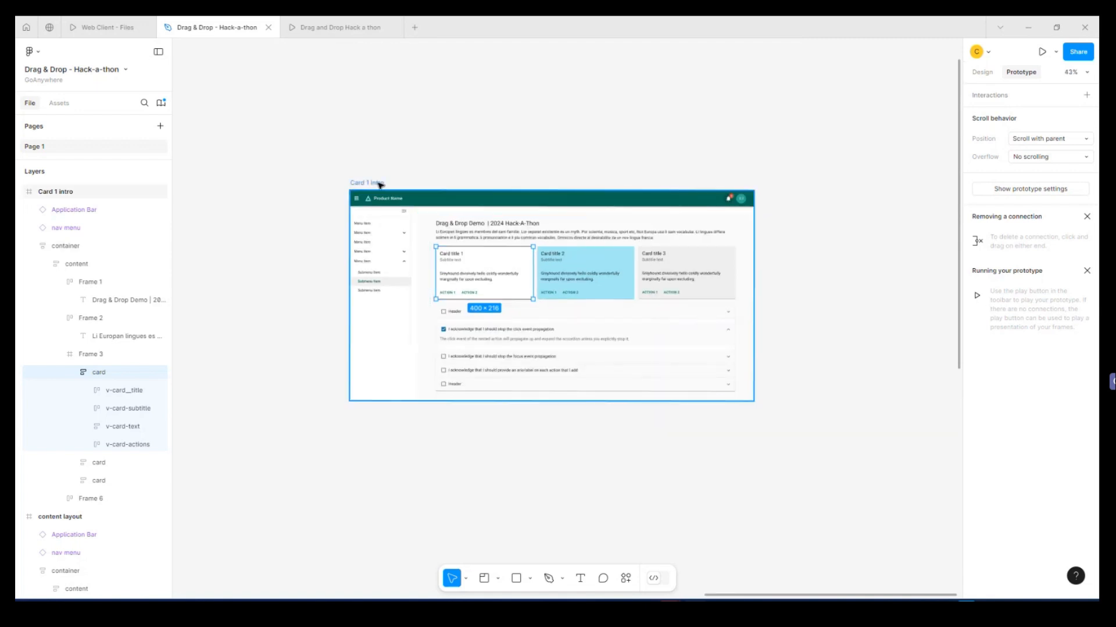
left_click_drag(372, 183, 412, 122)
key("ctrl+d")
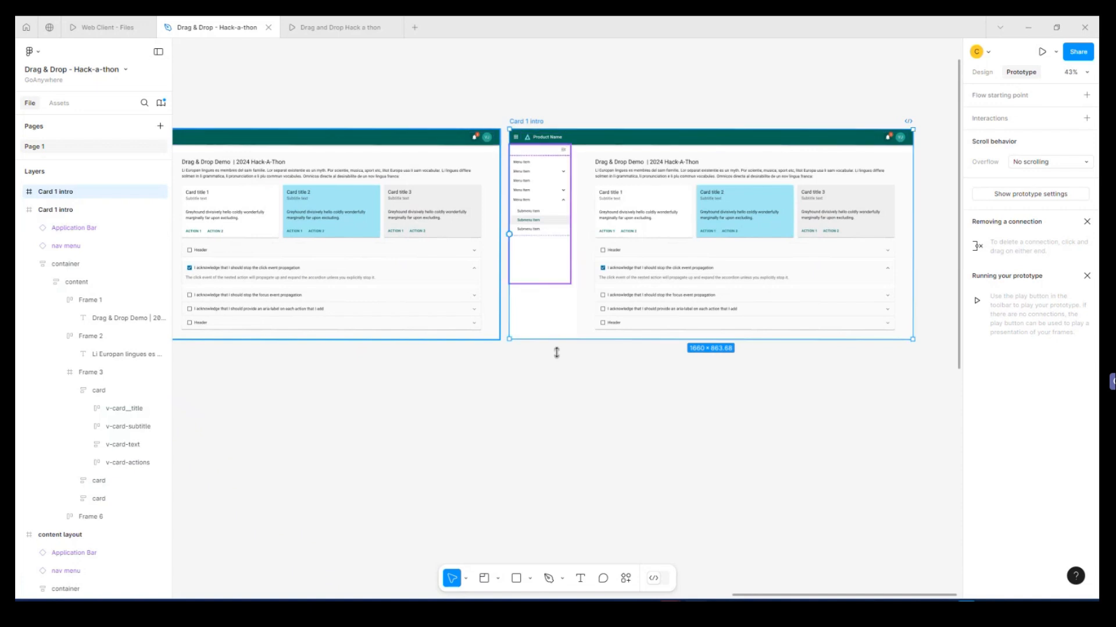
scroll(587, 366, "down", 5)
left_click_drag(583, 273, 345, 372)
Step: Rename the duplicated frame as Card 1 Anmaie
double_click(345, 372)
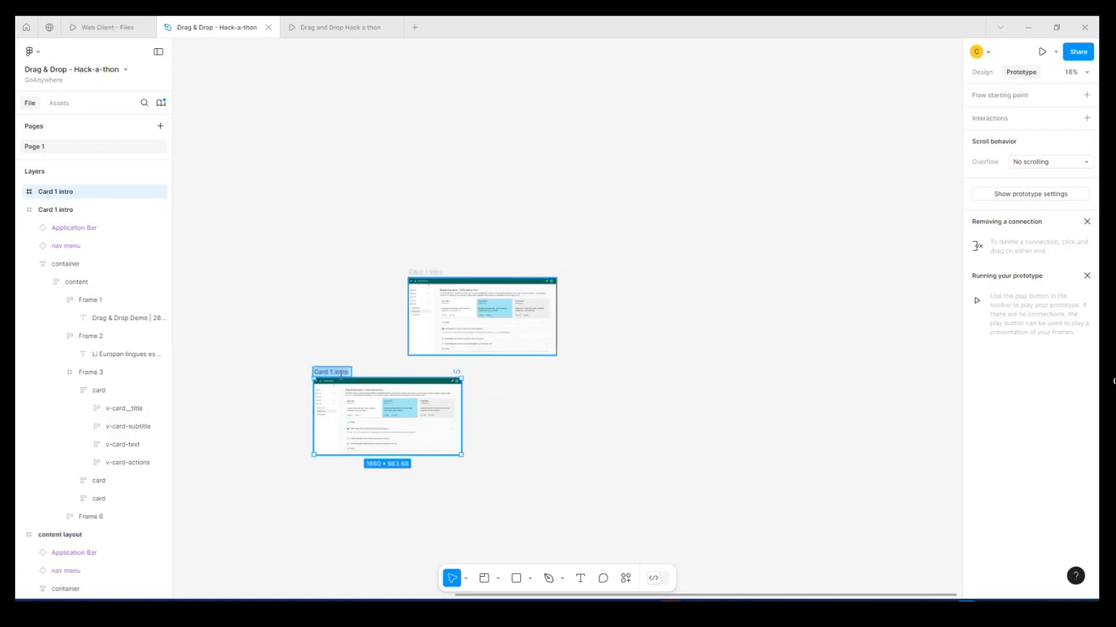
left_click(369, 356)
left_click(344, 372)
type("Ang")
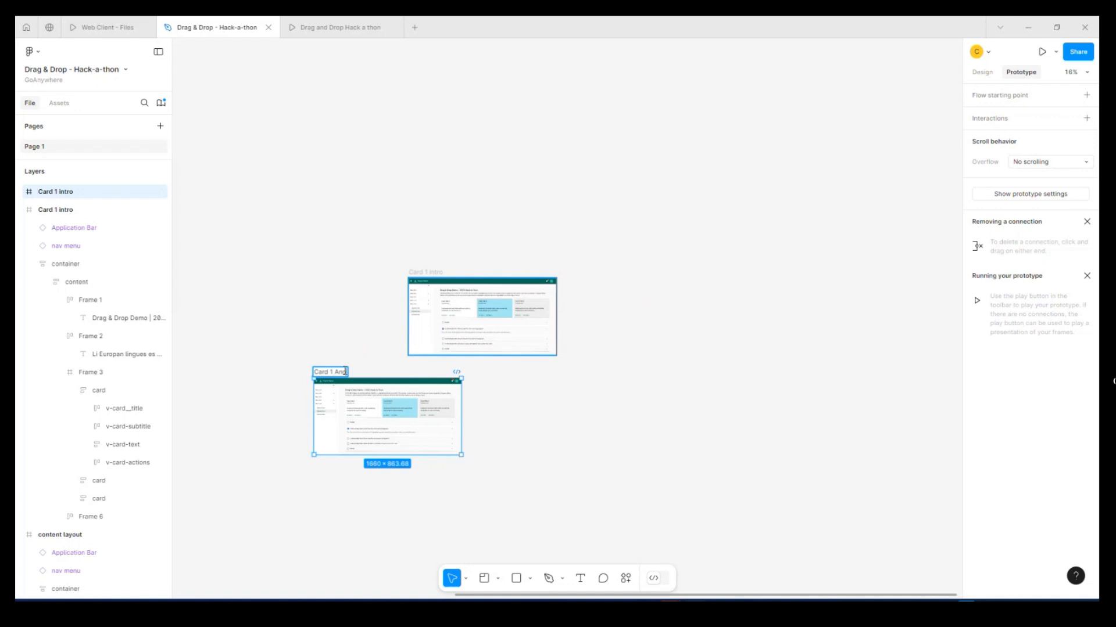
type("ng")
left_click(617, 445)
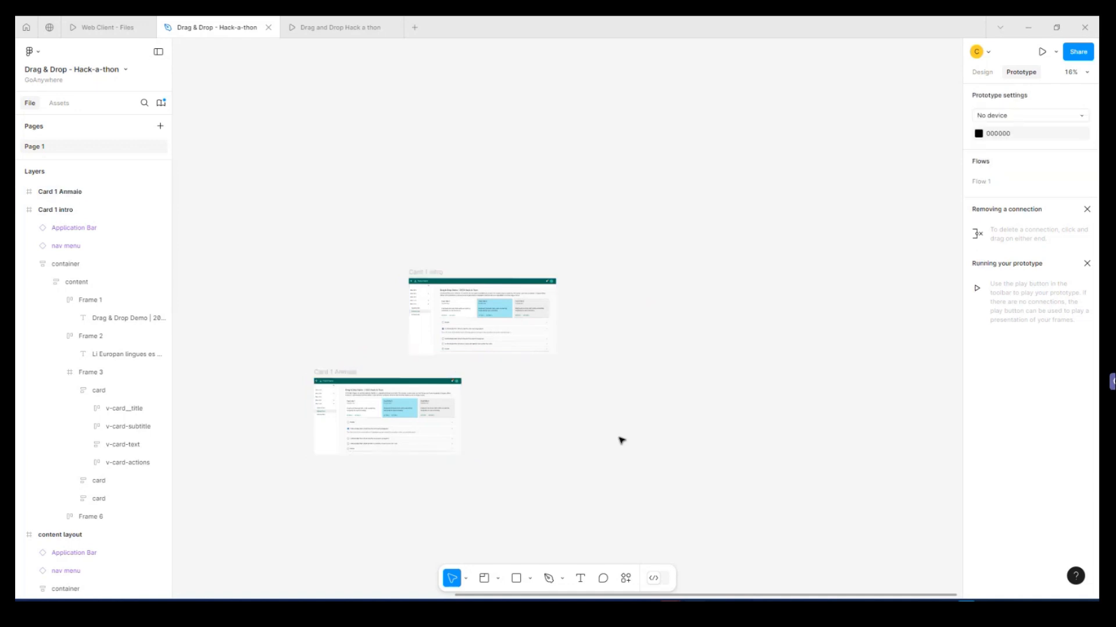
Step: Duplicate the Card 1 Anmaie frame and place the copy below and to the right of it
scroll(623, 434, "down", 2)
scroll(634, 424, "up", 5)
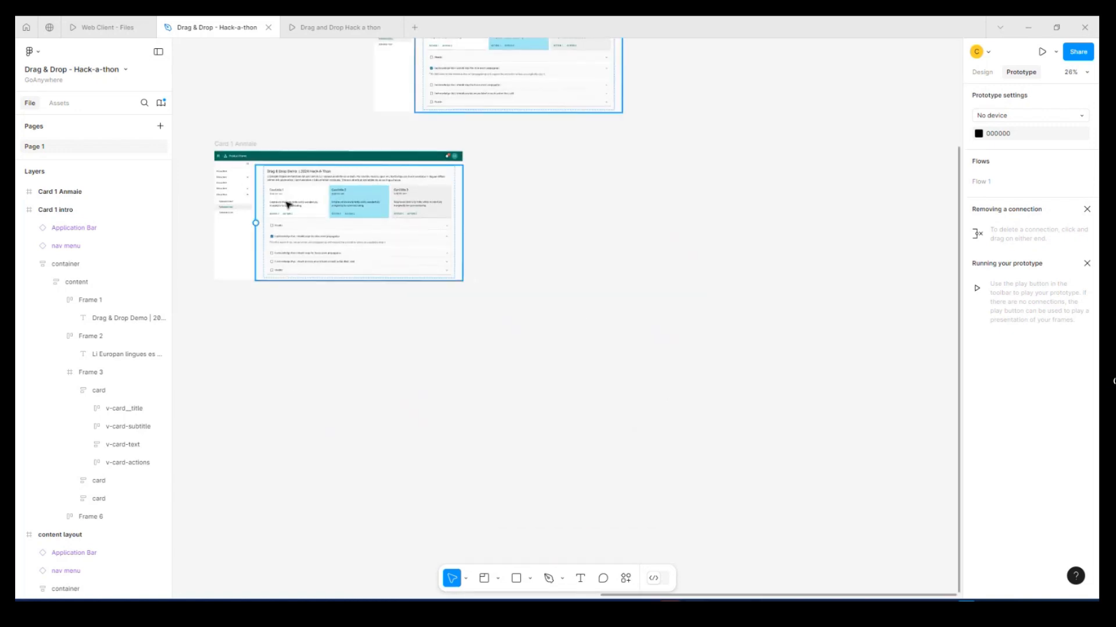
left_click(241, 145)
left_click_drag(241, 152, 391, 329, "alt")
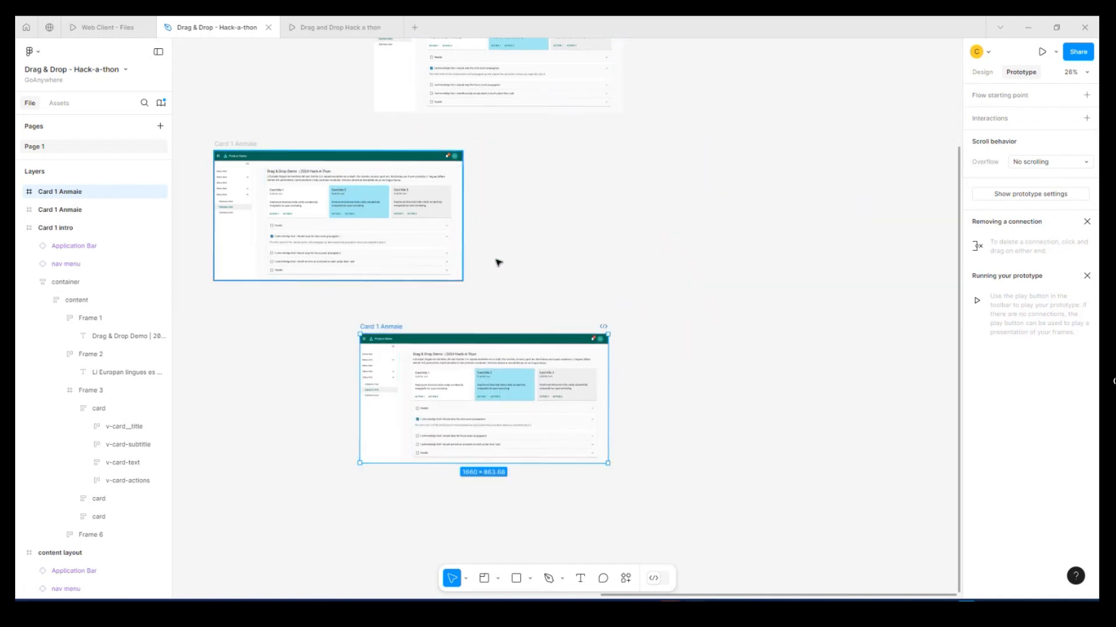
Step: Move the Card title 1 card horizontally in the upper Card 1 Anmaie frame so it covers most of Card title 2
scroll(498, 261, "up", 3)
left_click_drag(498, 262, 702, 371)
scroll(703, 343, "up", 1)
scroll(704, 342, "up", 1)
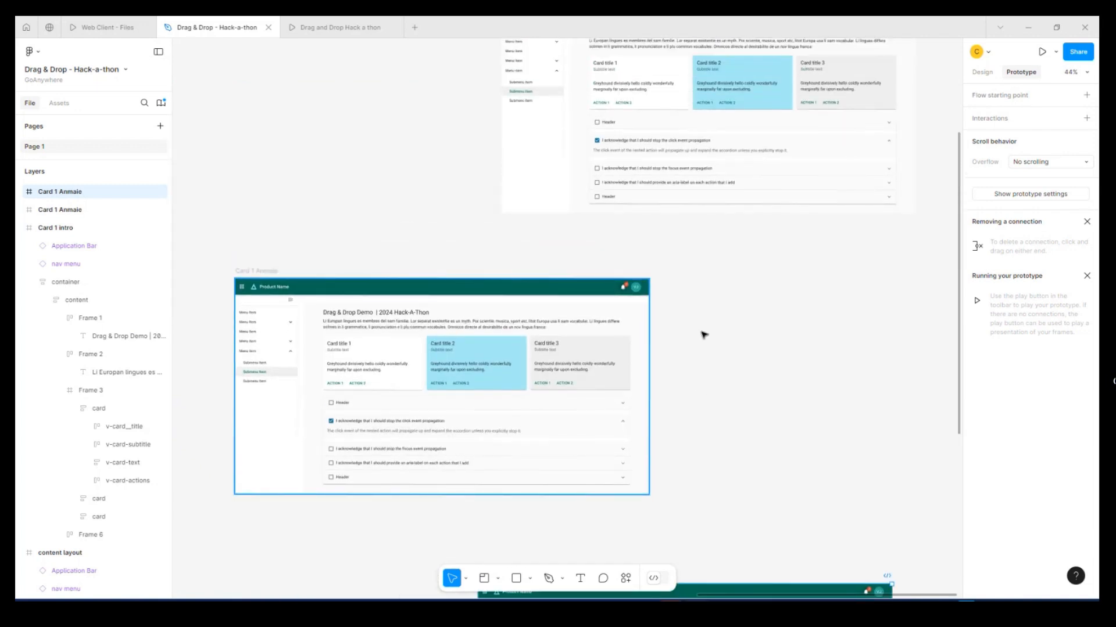
scroll(704, 335, "up", 2)
left_click_drag(700, 312, 981, 272)
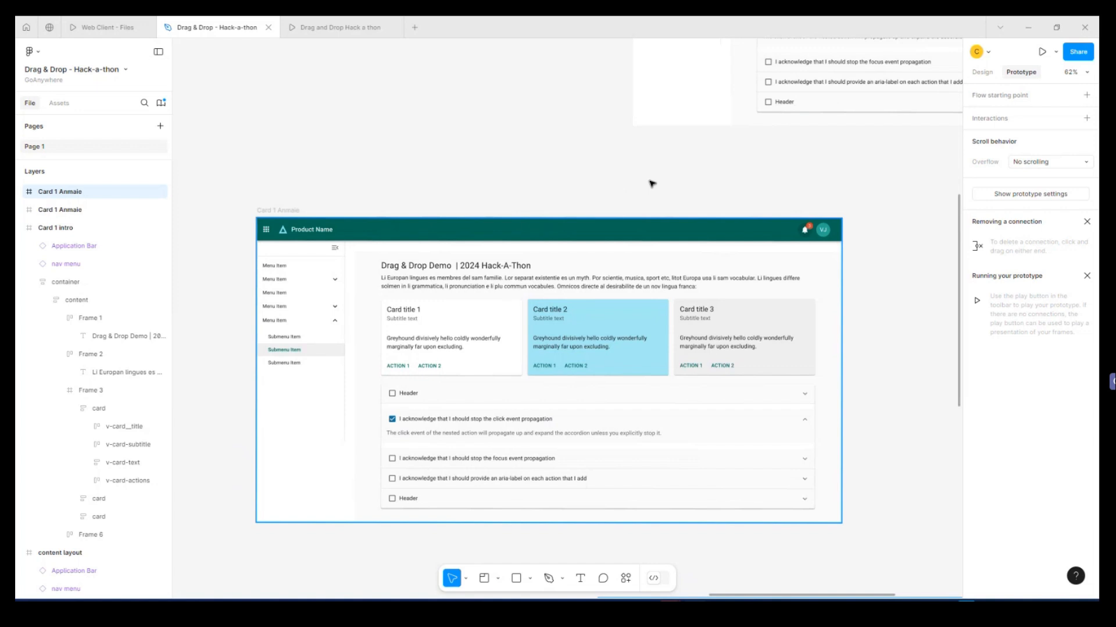
scroll(642, 218, "down", 5)
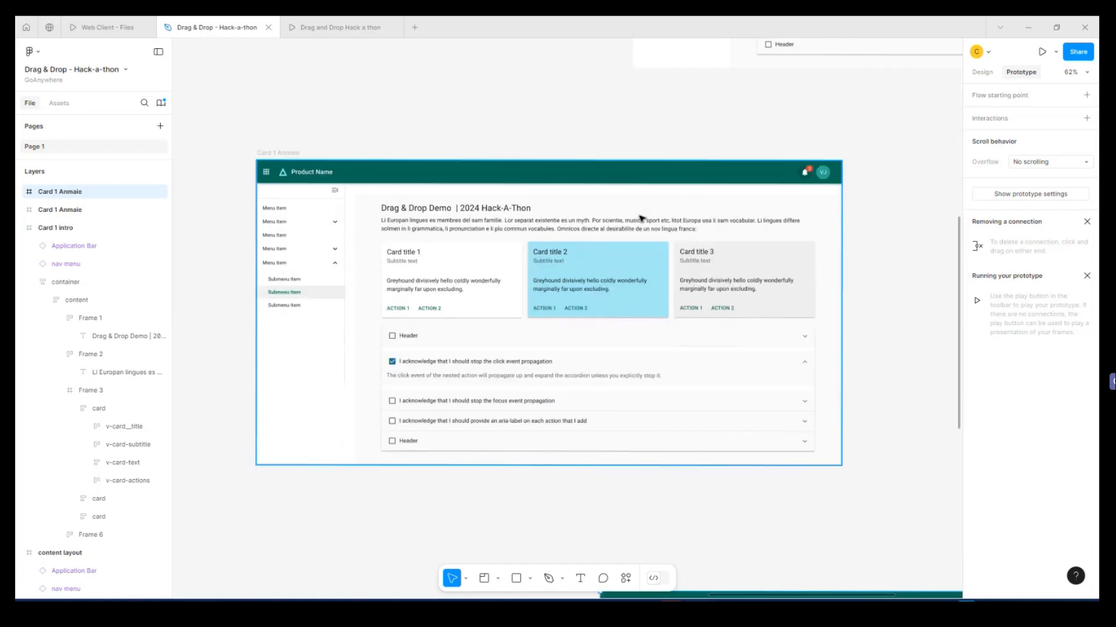
scroll(642, 218, "up", 3)
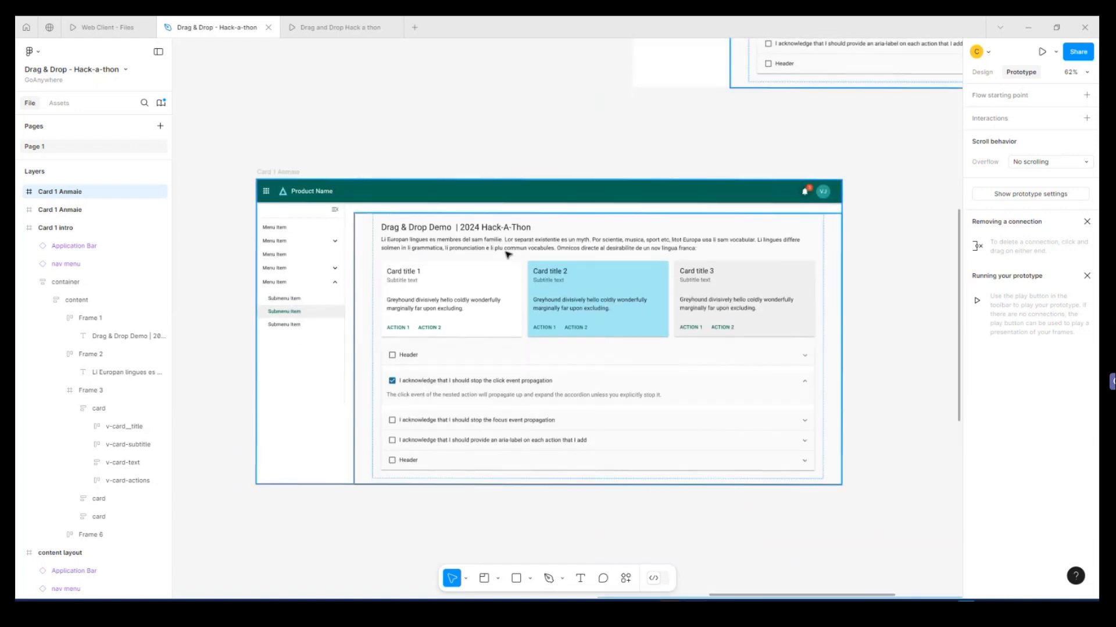
double_click(428, 280)
double_click(428, 281)
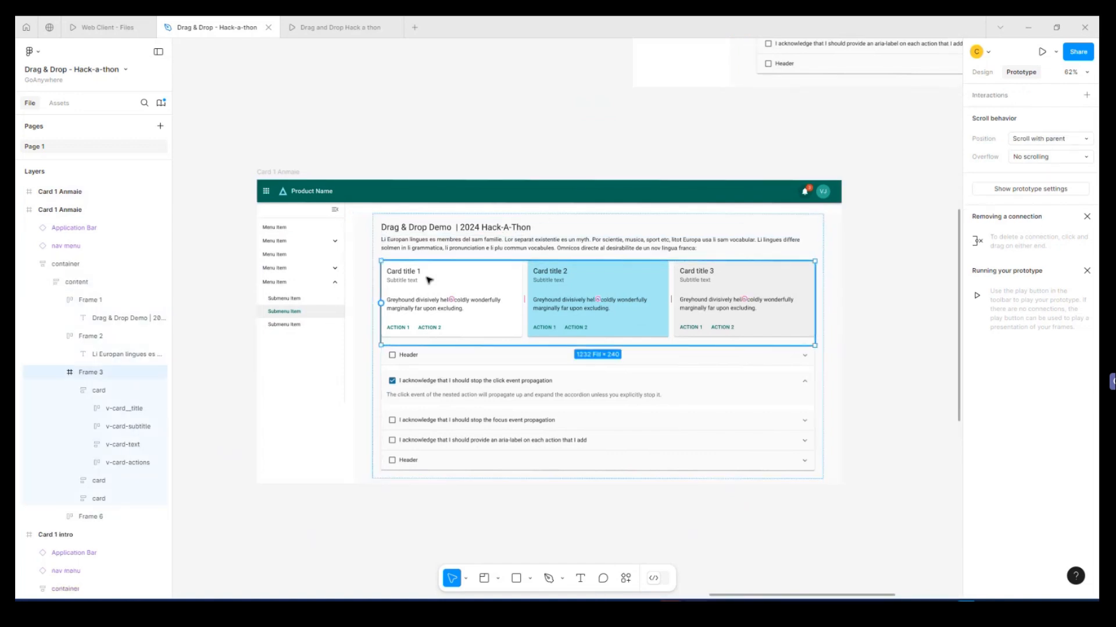
double_click(428, 280)
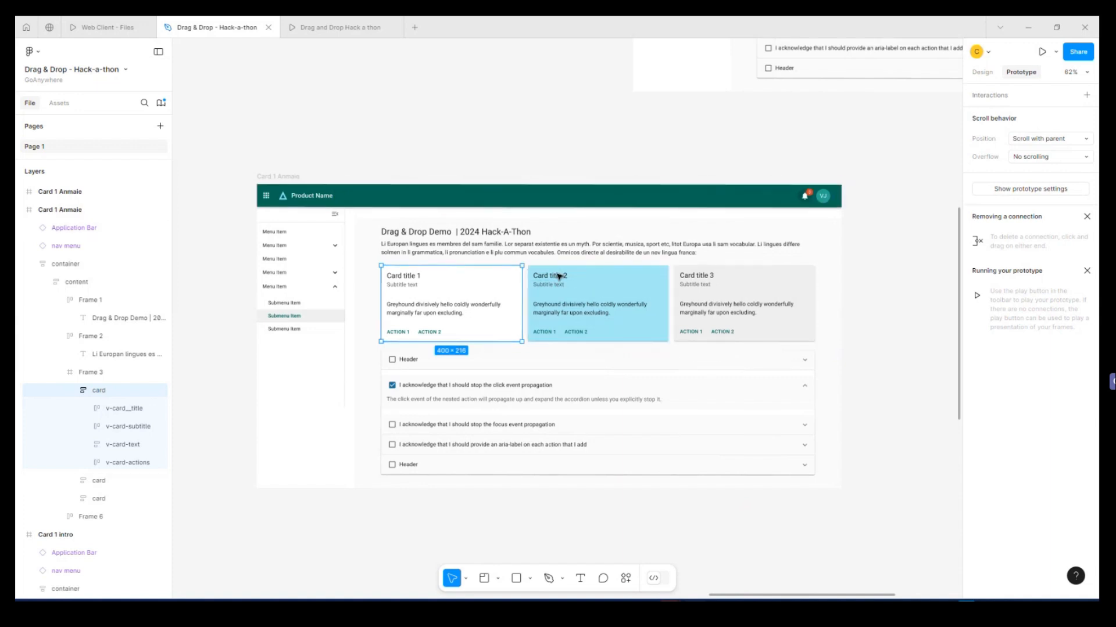
scroll(628, 254, "up", 10)
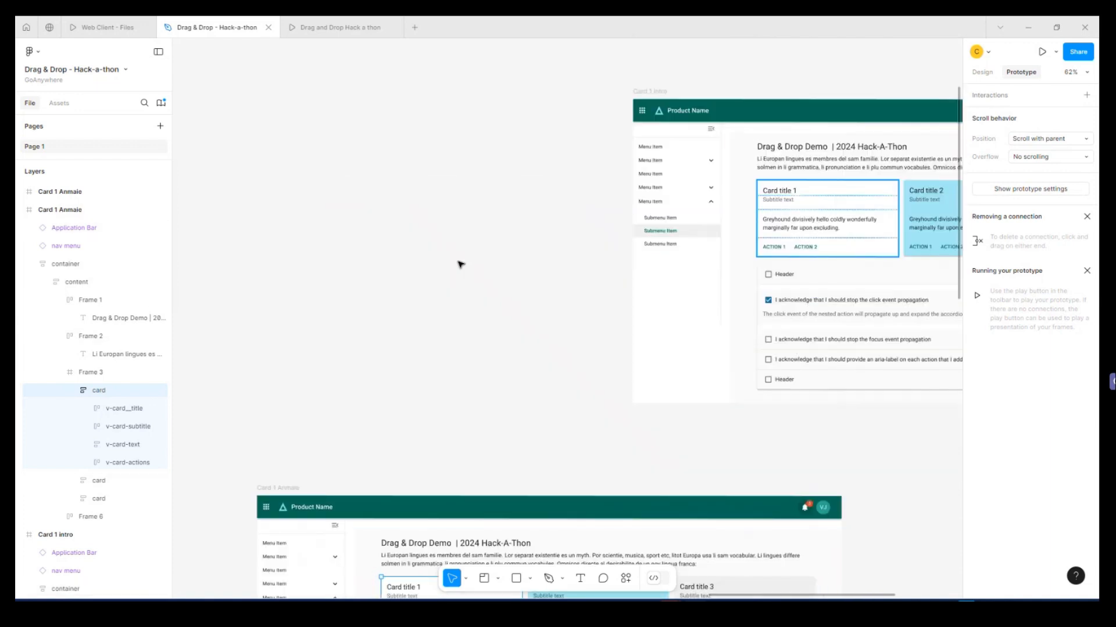
scroll(372, 211, "down", 4)
scroll(371, 212, "right", 3)
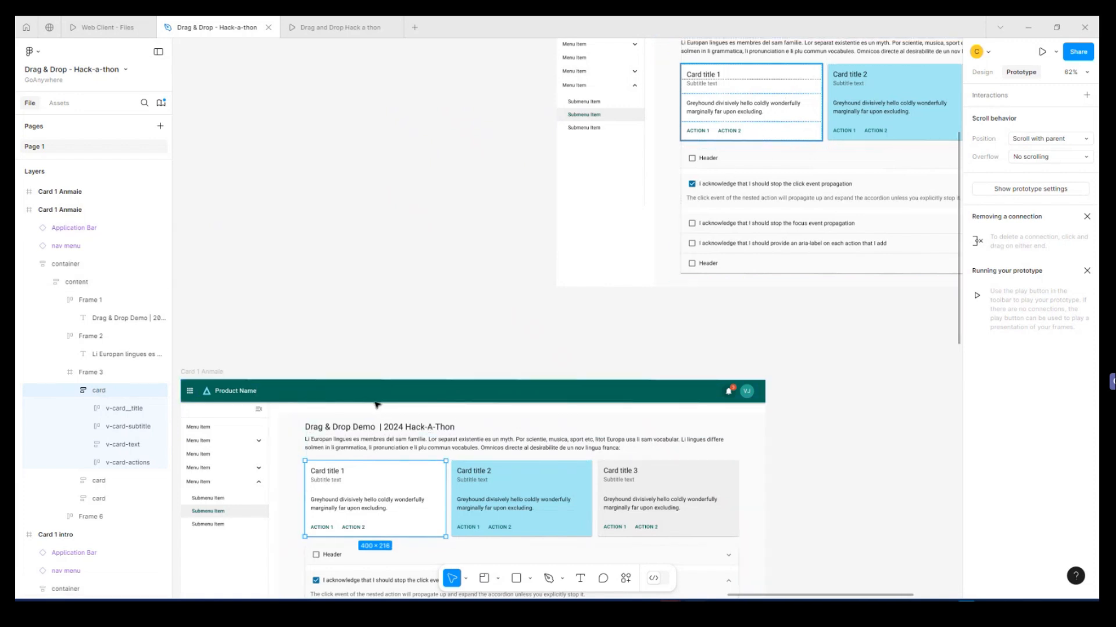
scroll(606, 251, "down", 5)
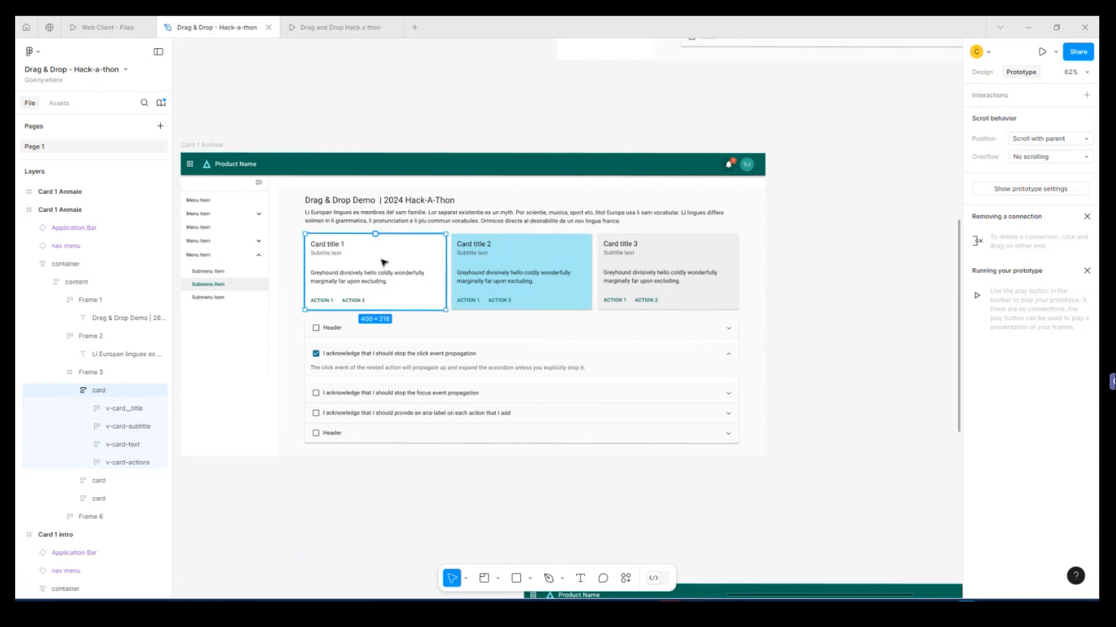
left_click_drag(383, 263, 494, 266)
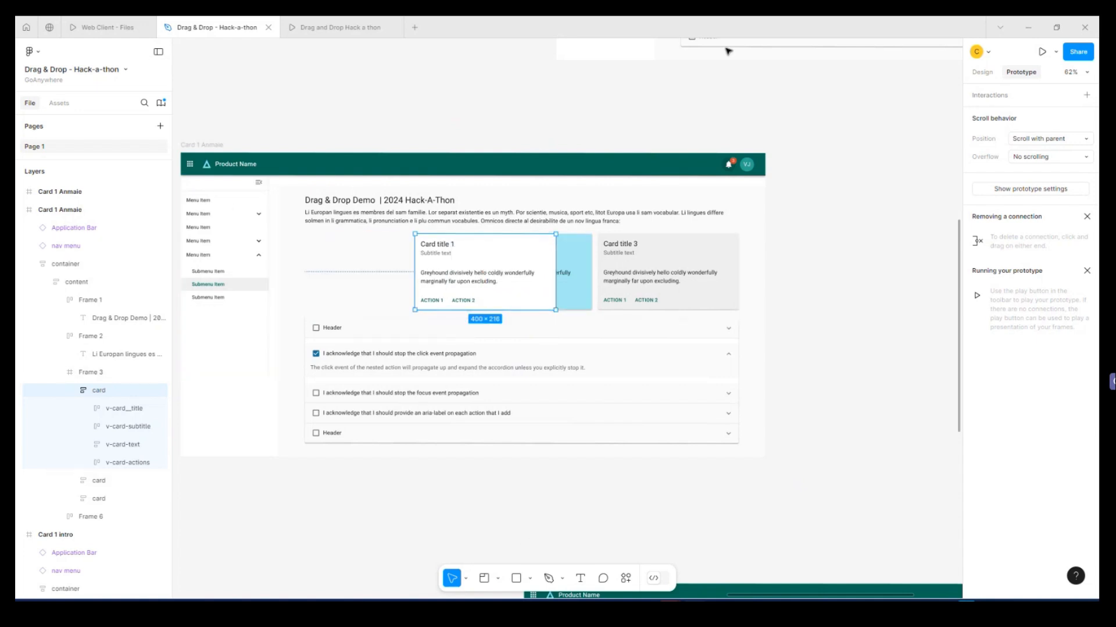
scroll(732, 116, "up", 5)
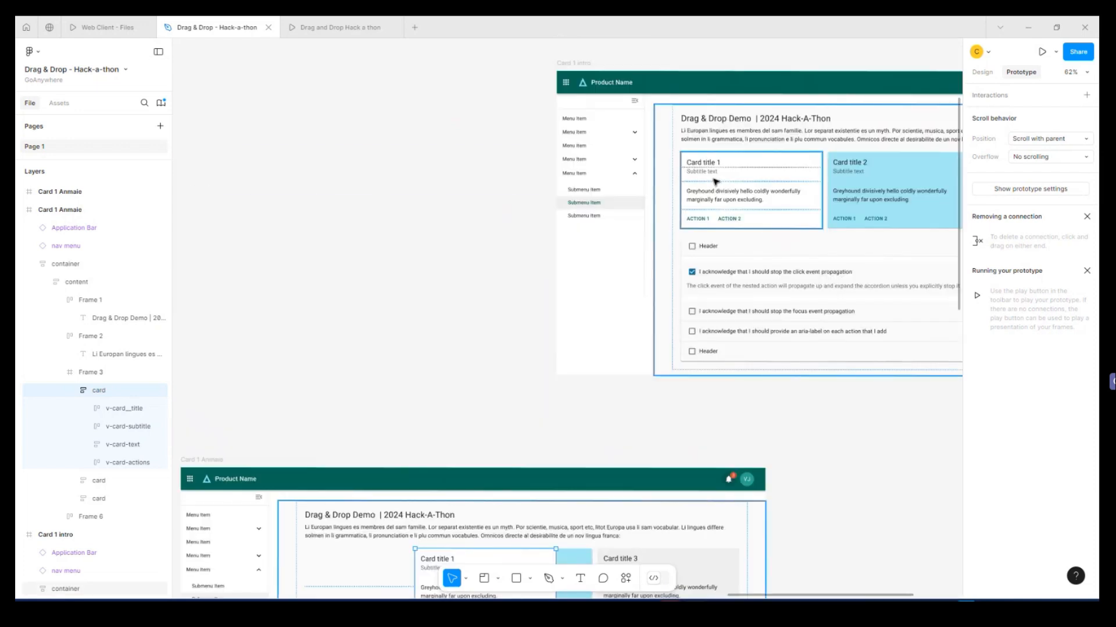
scroll(493, 351, "down", 5)
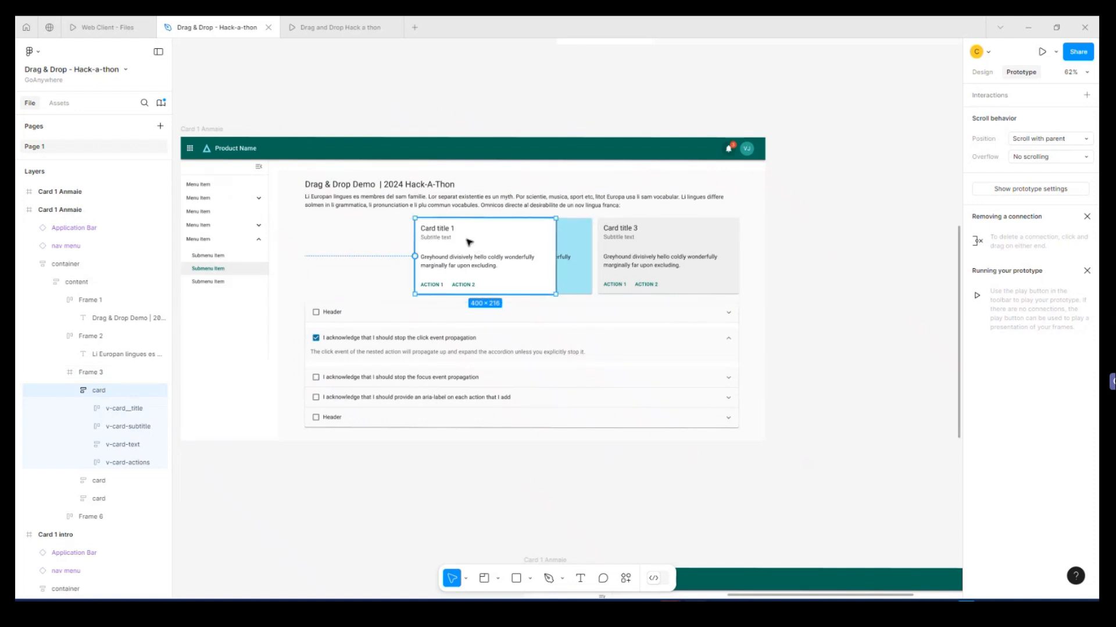
Step: Move the Card title 2 card horizontally toward Card title 1's original place in the upper Card 1 Anmaie frame, leaving it partly behind Card title 1
left_click_drag(550, 247, 584, 250)
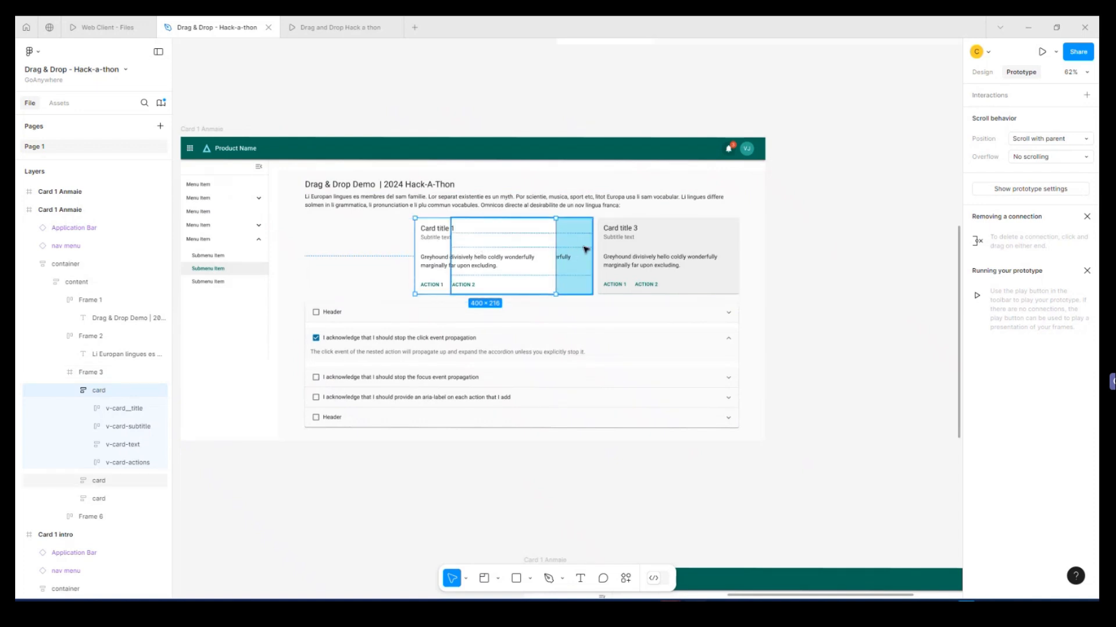
left_click_drag(587, 250, 475, 249)
Step: Compare the card positions in the Card 1 intro frame, the edited Card 1 Anmaie frame and its unedited duplicate
scroll(820, 238, "up", 2)
scroll(821, 238, "up", 5)
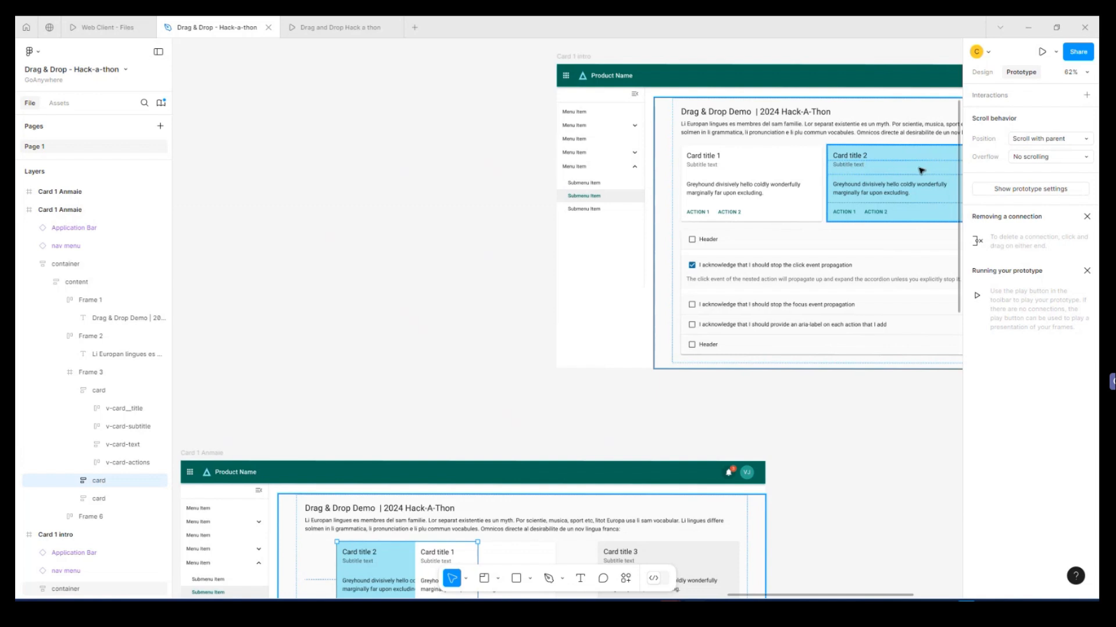
scroll(540, 442, "down", 4)
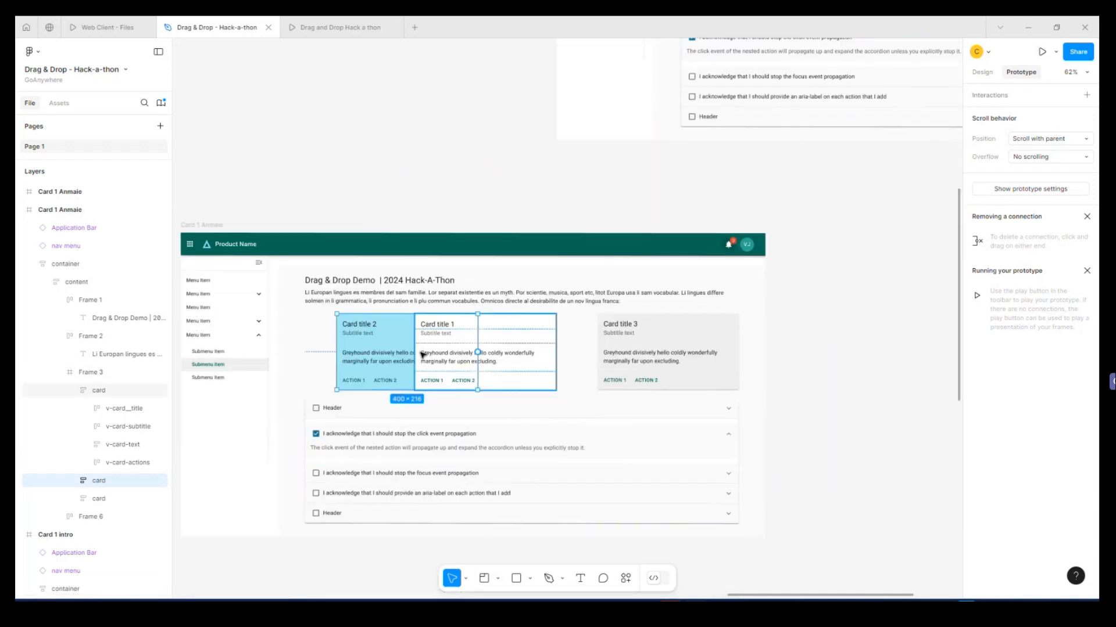
scroll(381, 356, "down", 1)
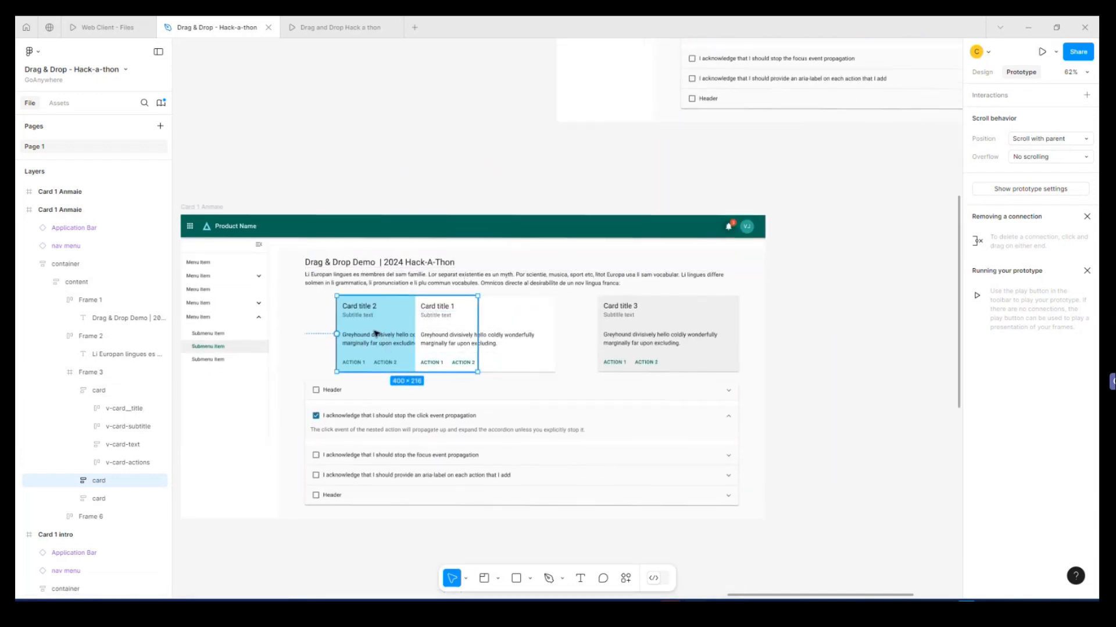
scroll(628, 279, "up", 3)
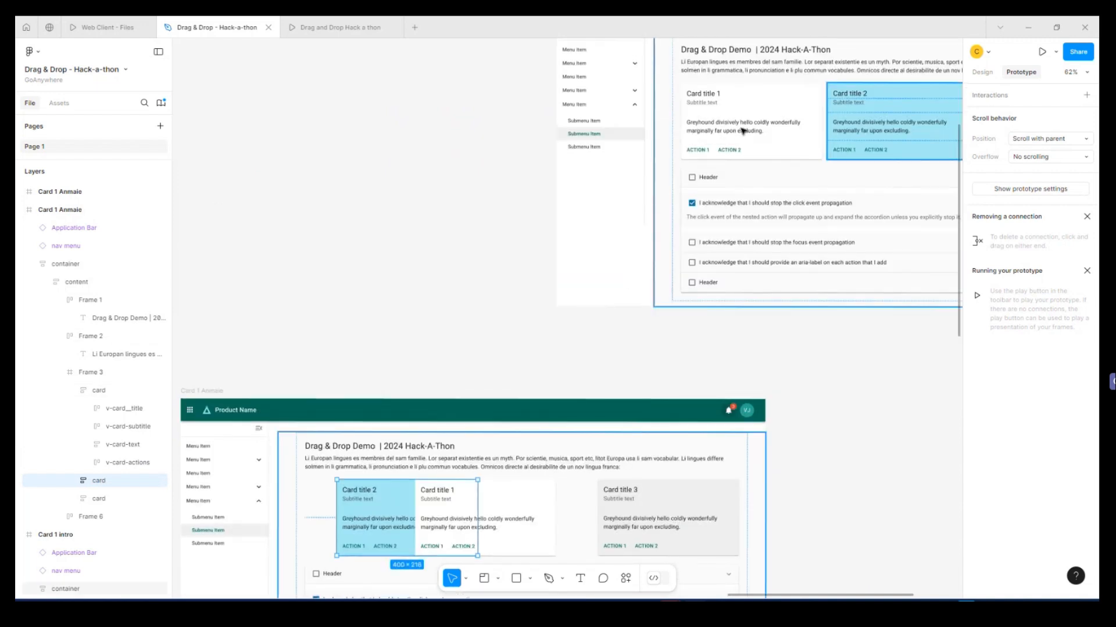
scroll(735, 179, "up", 1)
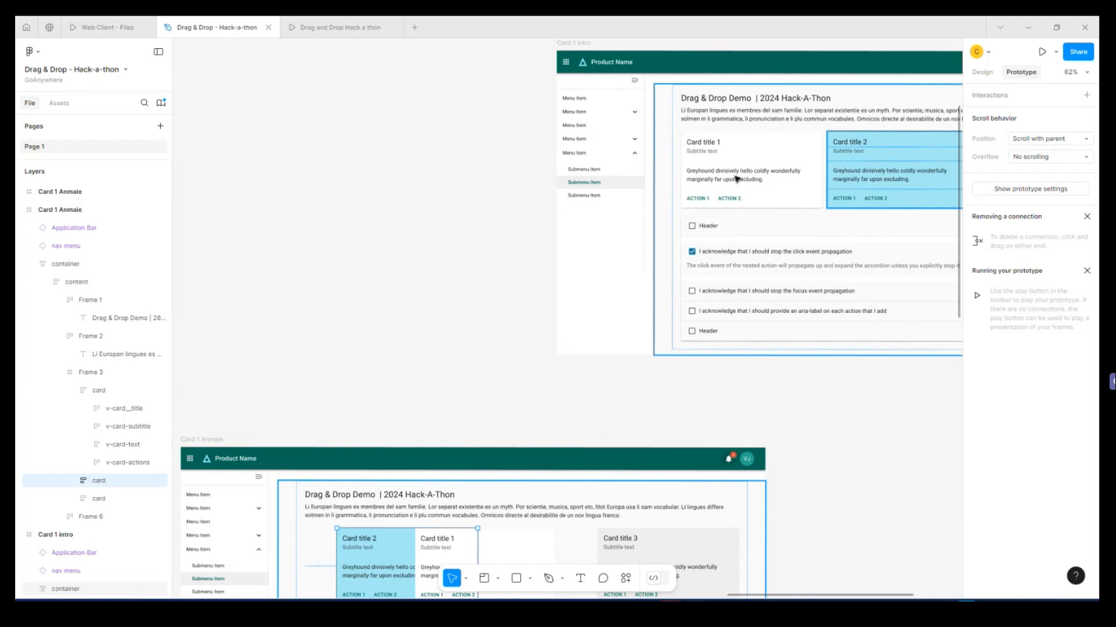
scroll(737, 179, "down", 2)
scroll(285, 317, "down", 8)
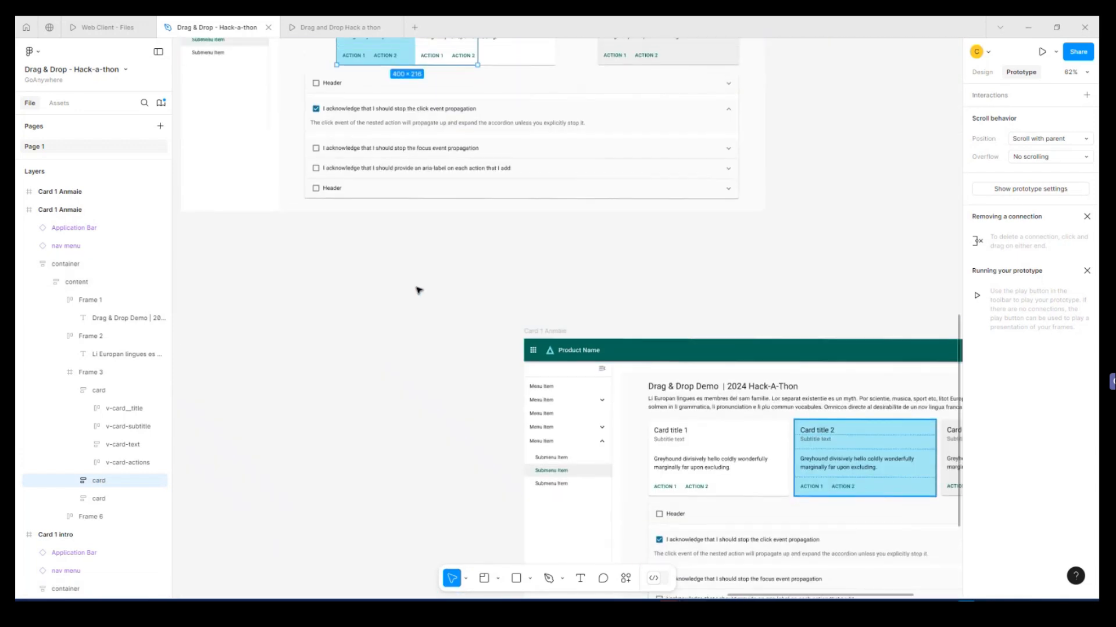
scroll(419, 289, "up", 3)
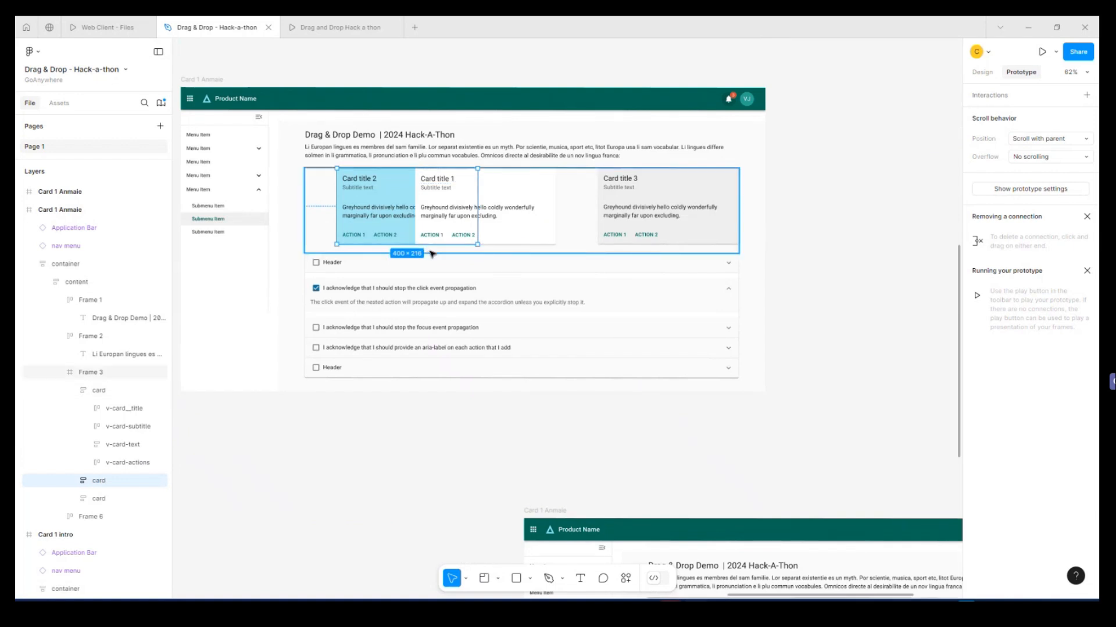
Step: Rename the lower duplicate of the Card 1 Anmaie frame as Card 1 final
scroll(432, 254, "down", 3)
double_click(561, 330)
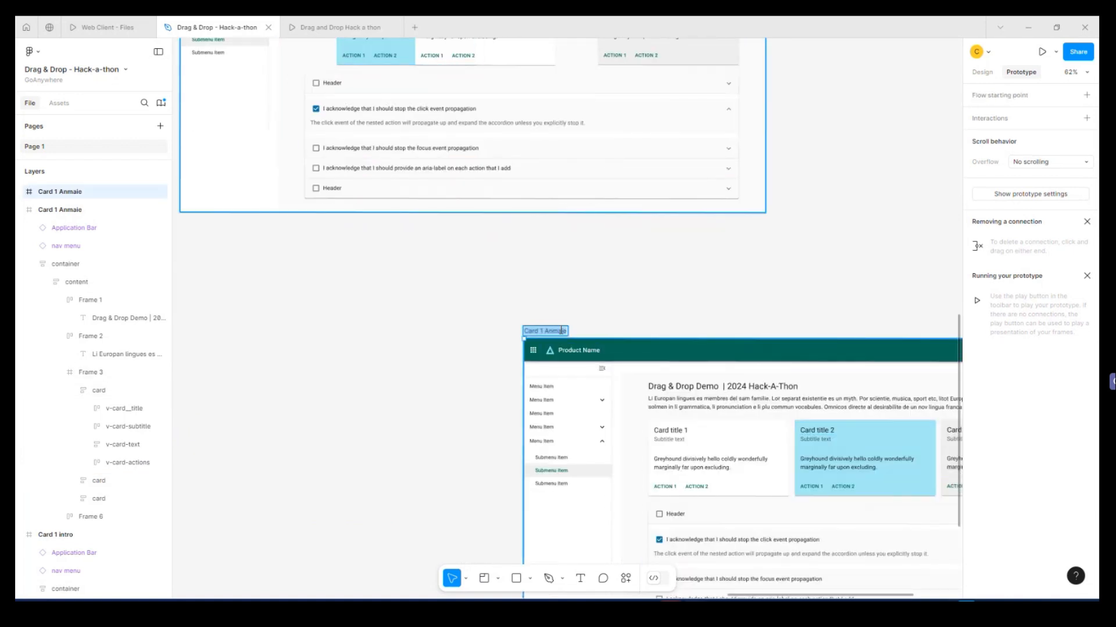
double_click(561, 331)
type("final")
left_click(675, 286)
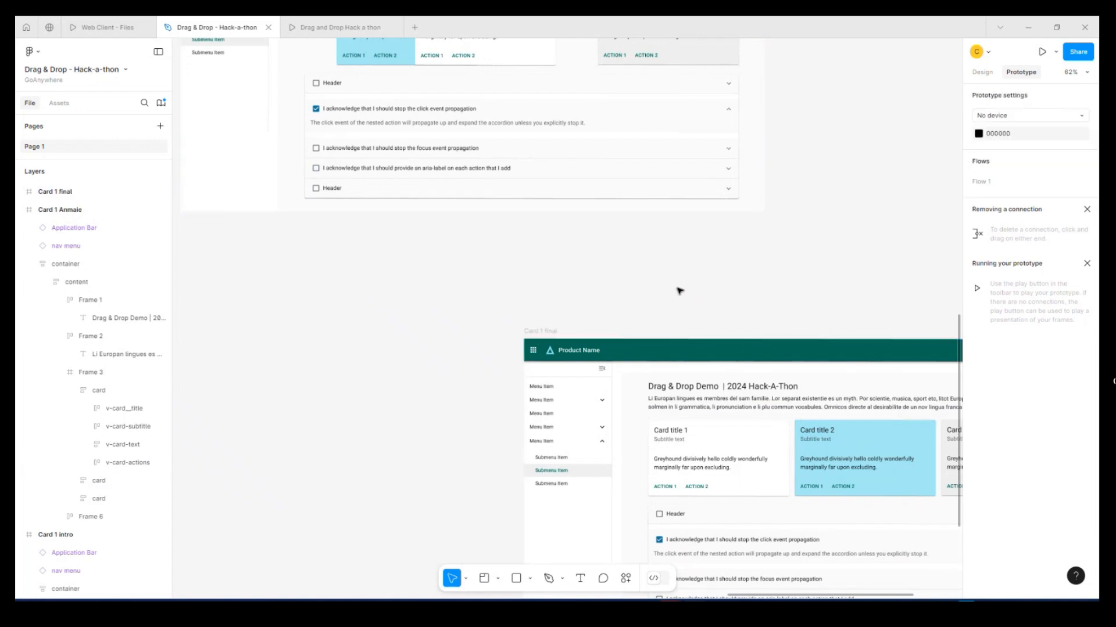
Step: Connect the Card title 1 card in the Card 1 intro frame to the Card 1 Anmaie frame as a prototype interaction
scroll(676, 291, "up", 6)
scroll(679, 279, "up", 3)
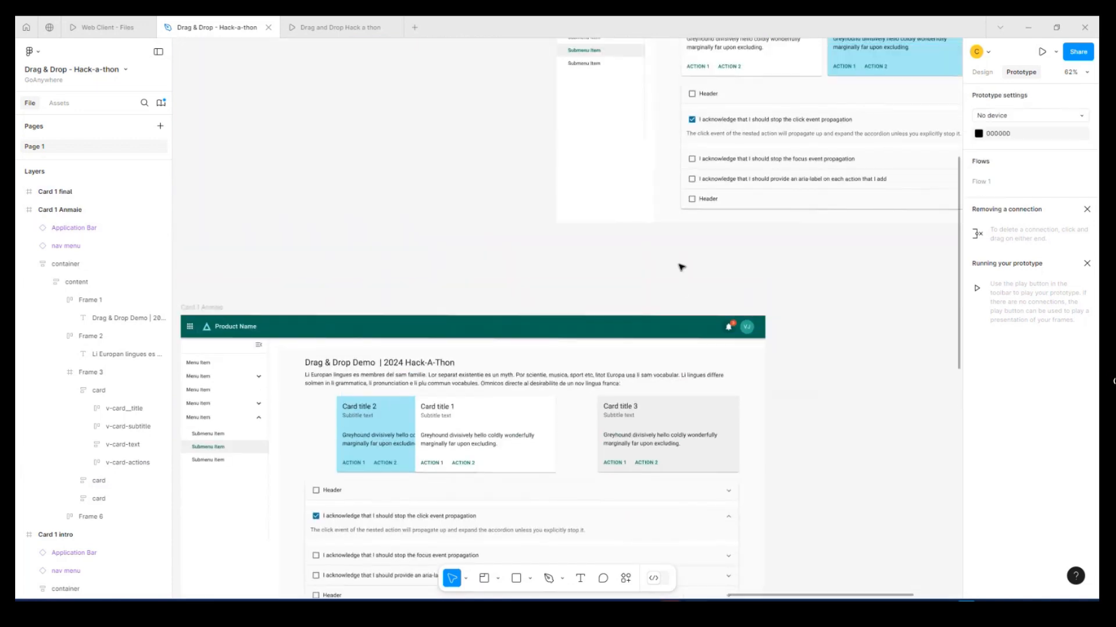
scroll(523, 361, "down", 1)
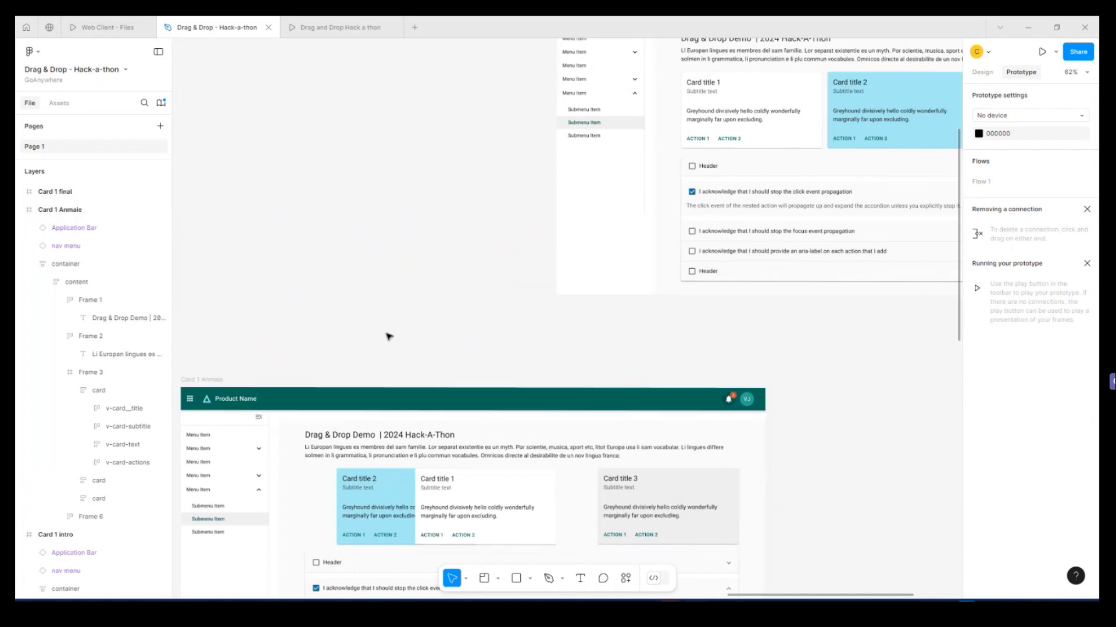
scroll(610, 360, "up", 1)
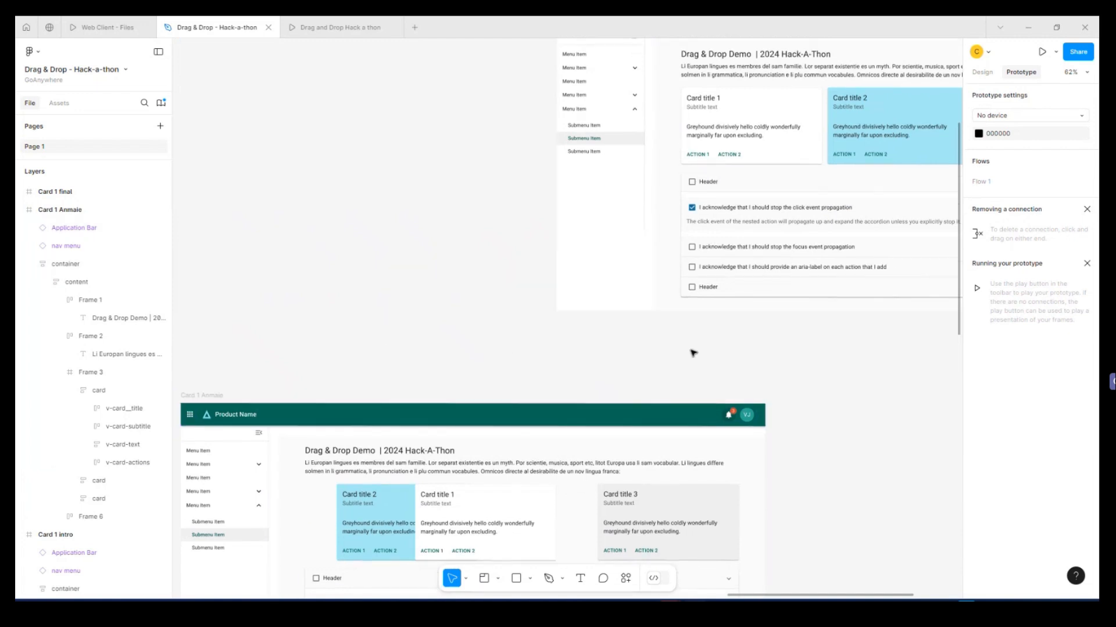
double_click(764, 145)
double_click(763, 145)
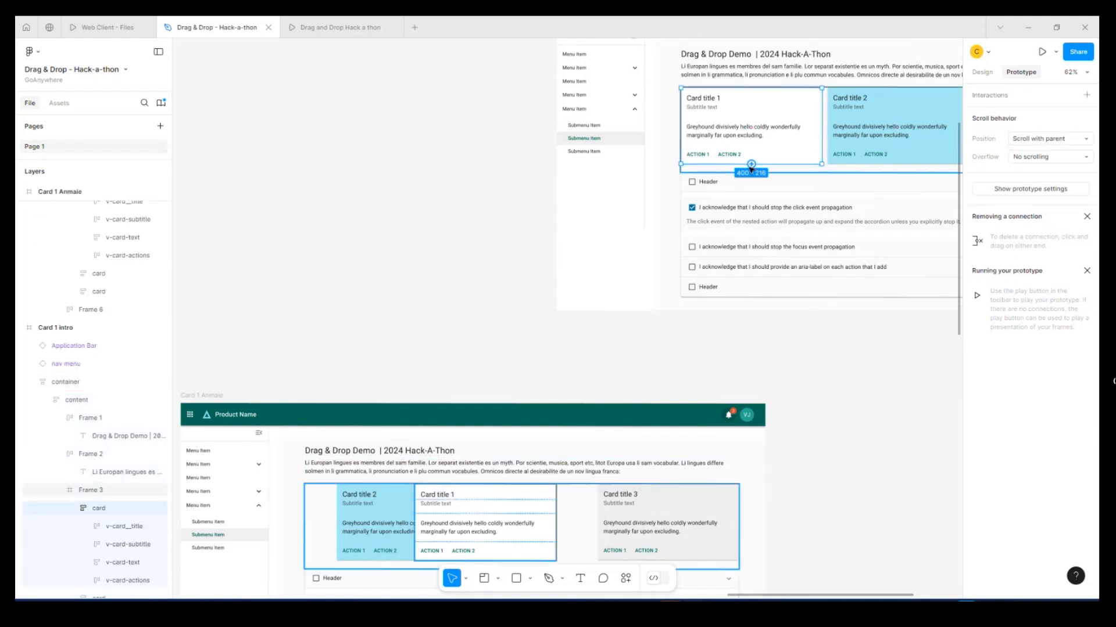
left_click_drag(753, 167, 412, 418)
left_click(504, 317)
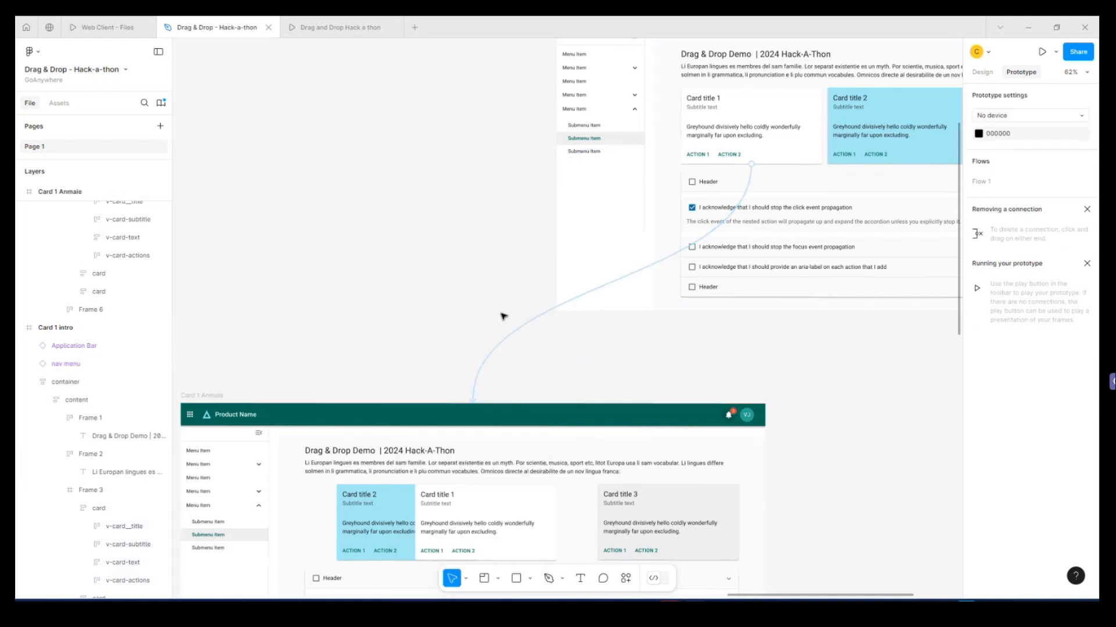
Step: Set the trigger of the Card title 1 connection to On drag and close the interaction details
left_click(528, 327)
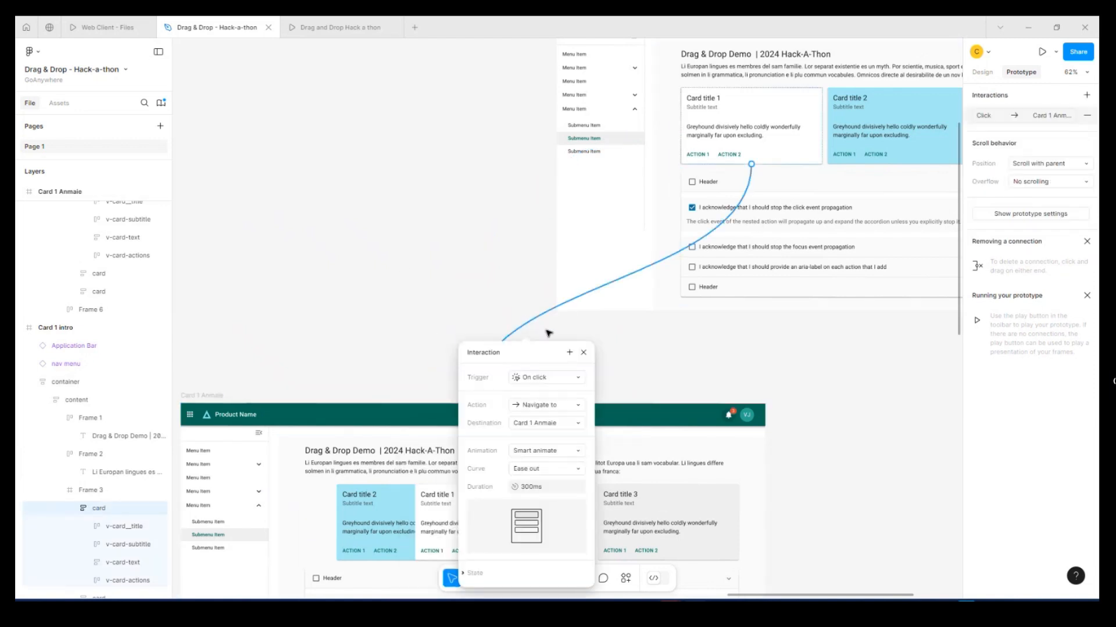
left_click(560, 378)
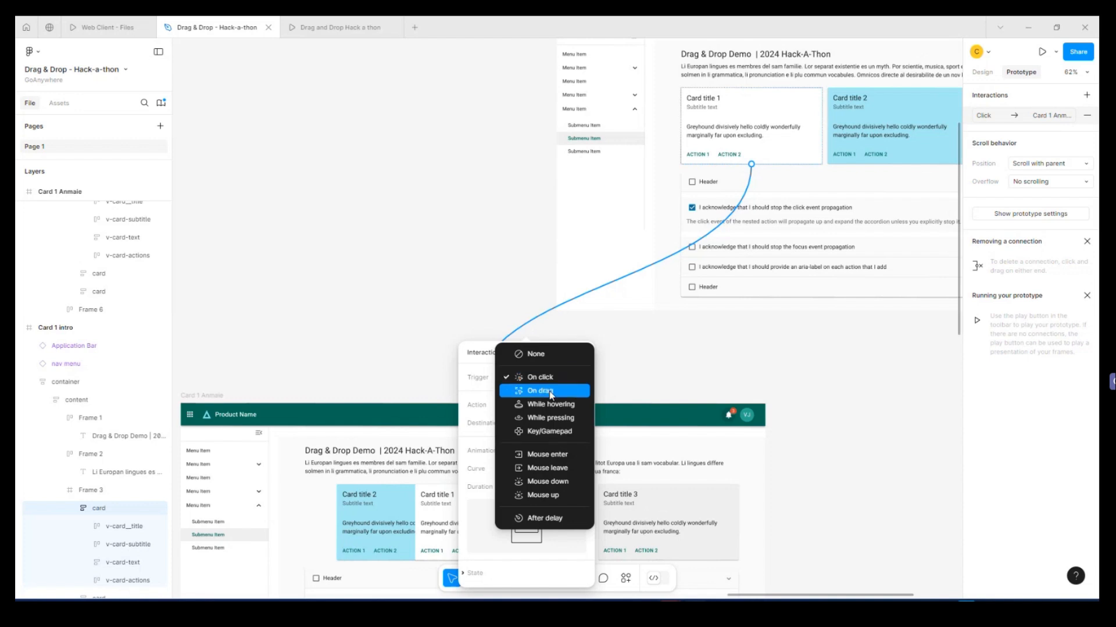
left_click(547, 392)
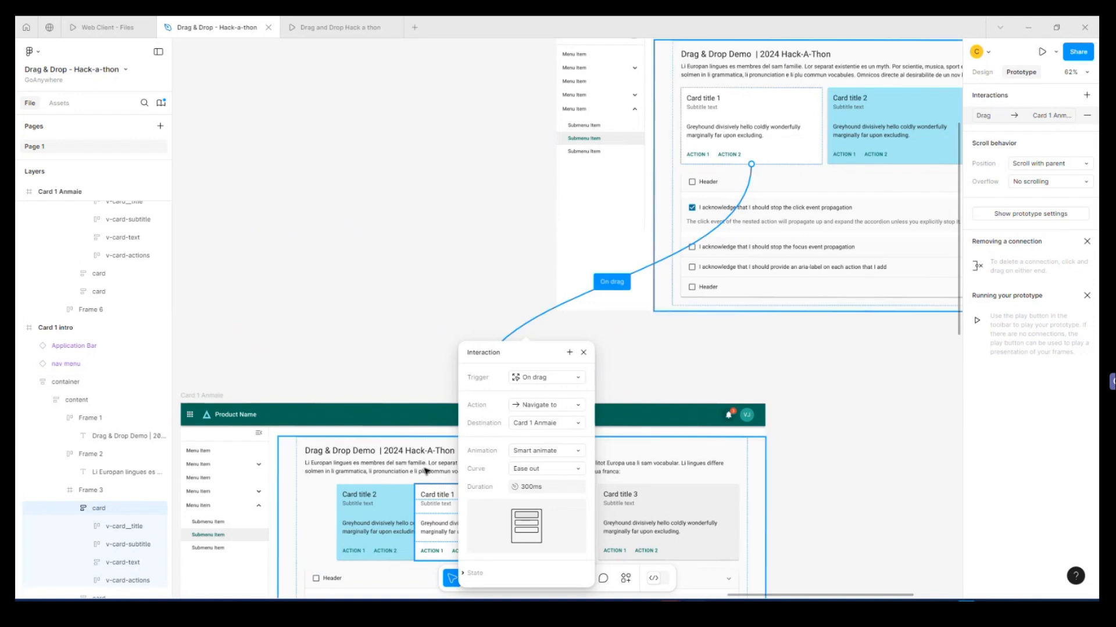
scroll(414, 480, "down", 1)
scroll(414, 480, "down", 5)
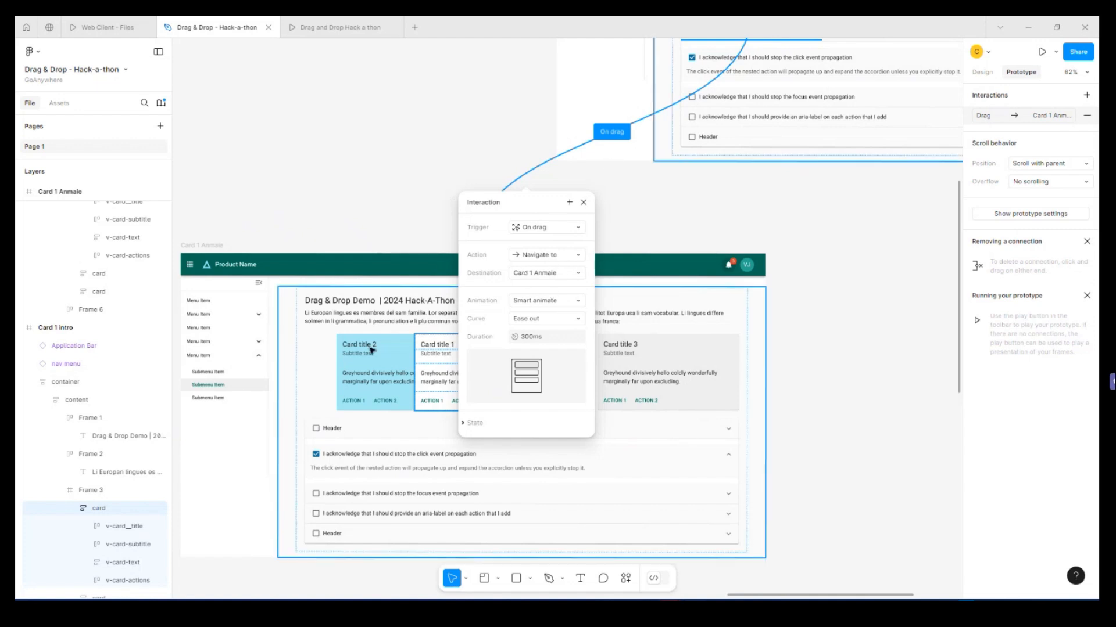
left_click(380, 213)
Step: Preview the prototype from the Card 1 intro frame and test moving Card title 1 toward Card title 2, restarting the flow for a second try
scroll(407, 210, "up", 4)
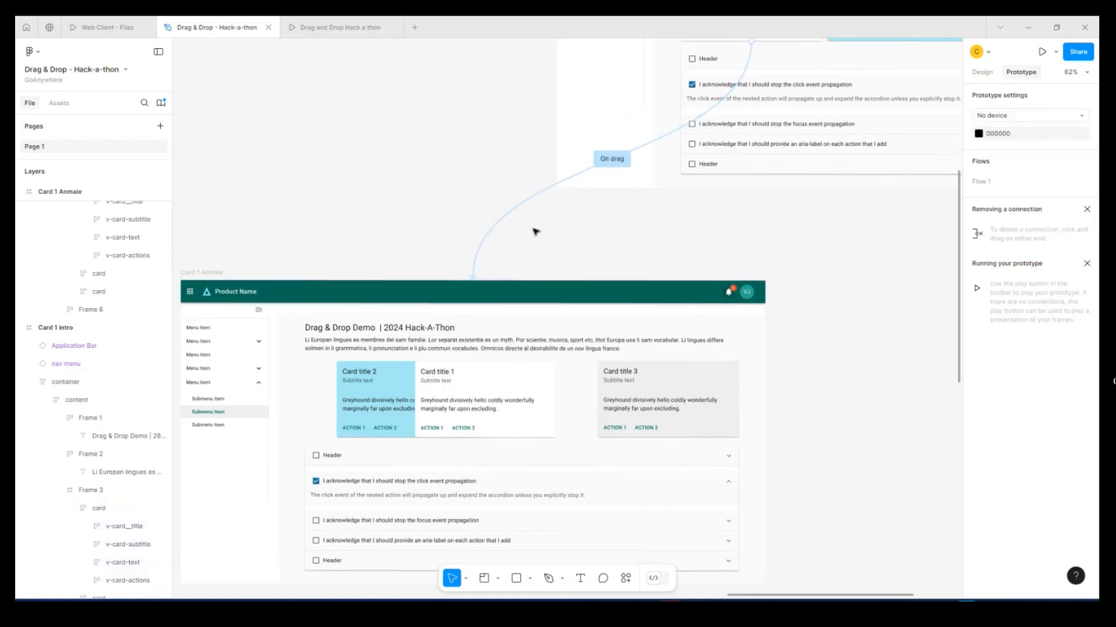
left_click(519, 366)
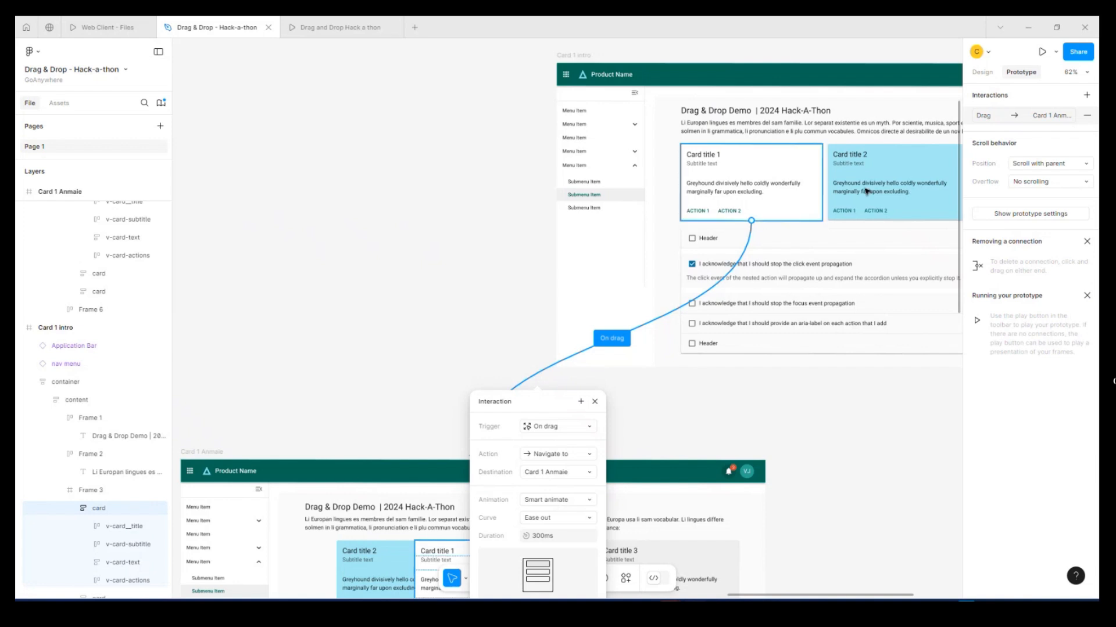
left_click(570, 55)
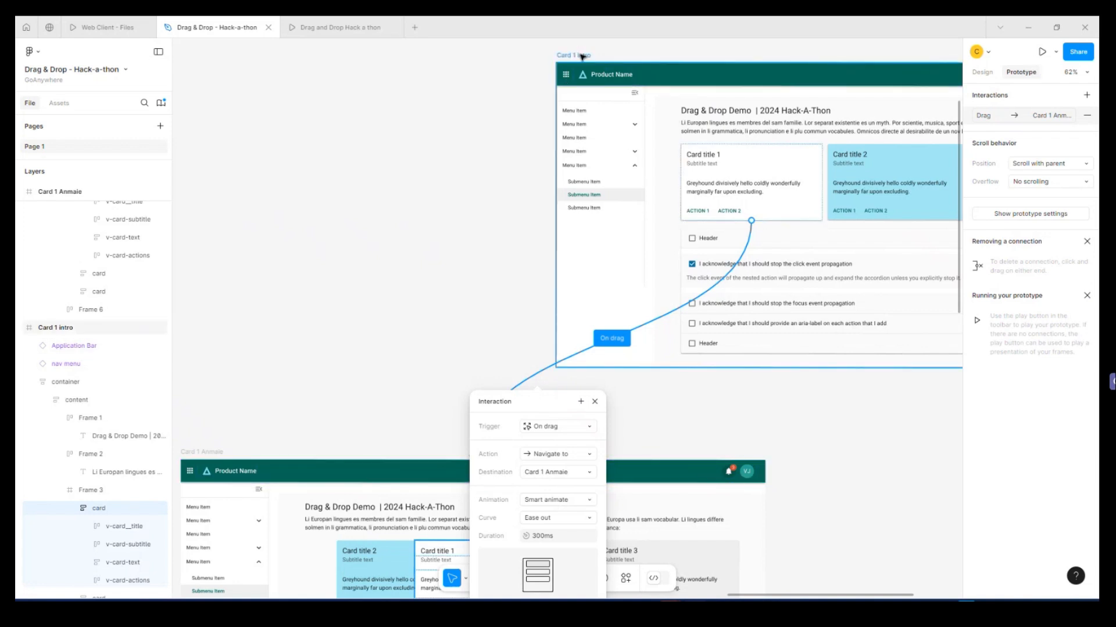
left_click(1041, 53)
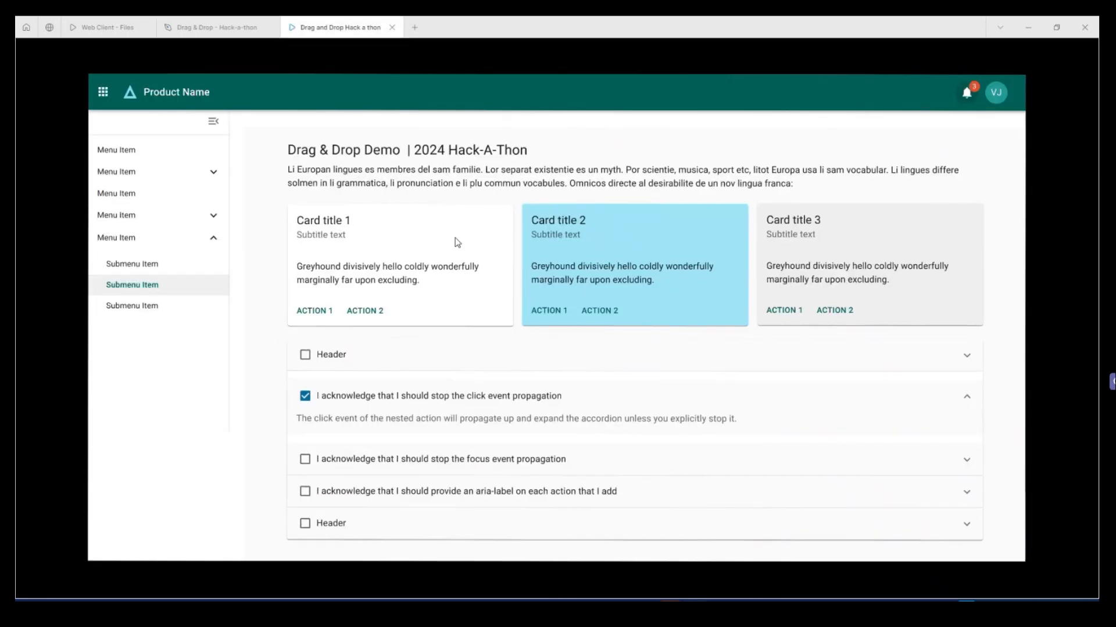
left_click_drag(405, 261, 552, 299)
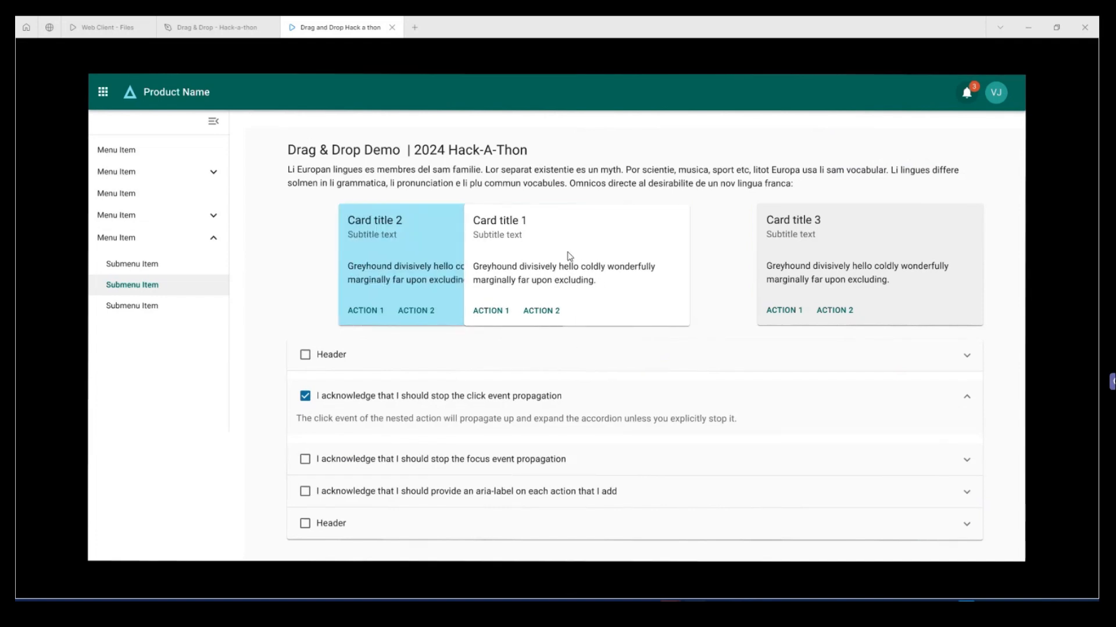
key("r")
left_click_drag(444, 233, 587, 259)
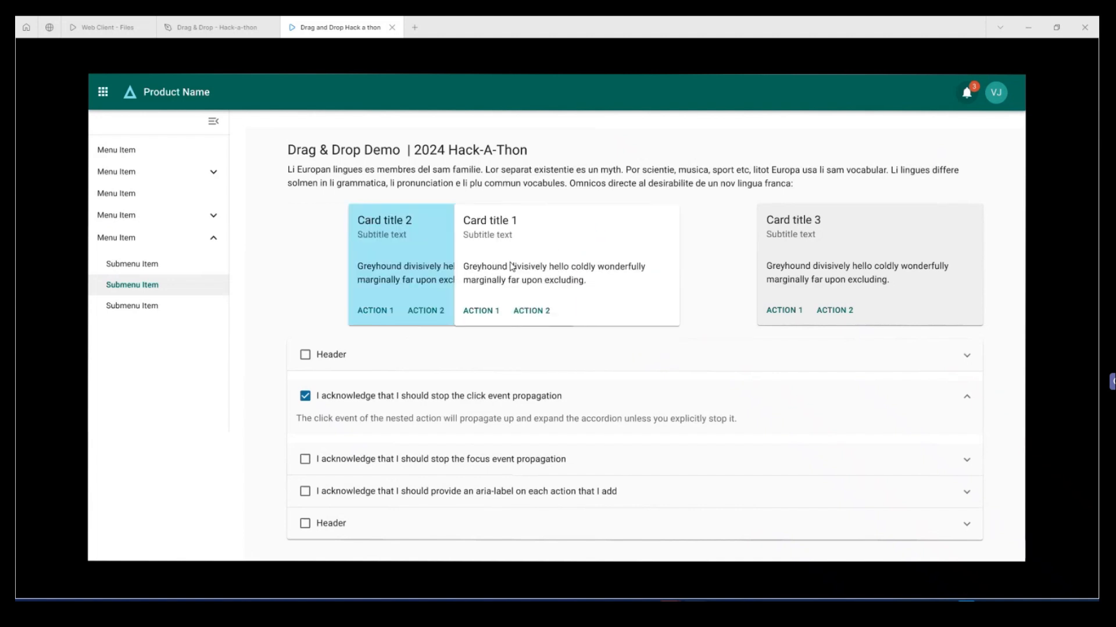
Step: Return to the Drag & Drop - Hack-a-thon design file and compare the cards across the Card 1 intro, Card 1 Anmaie and Card 1 final frames
mouse_move(328, 49)
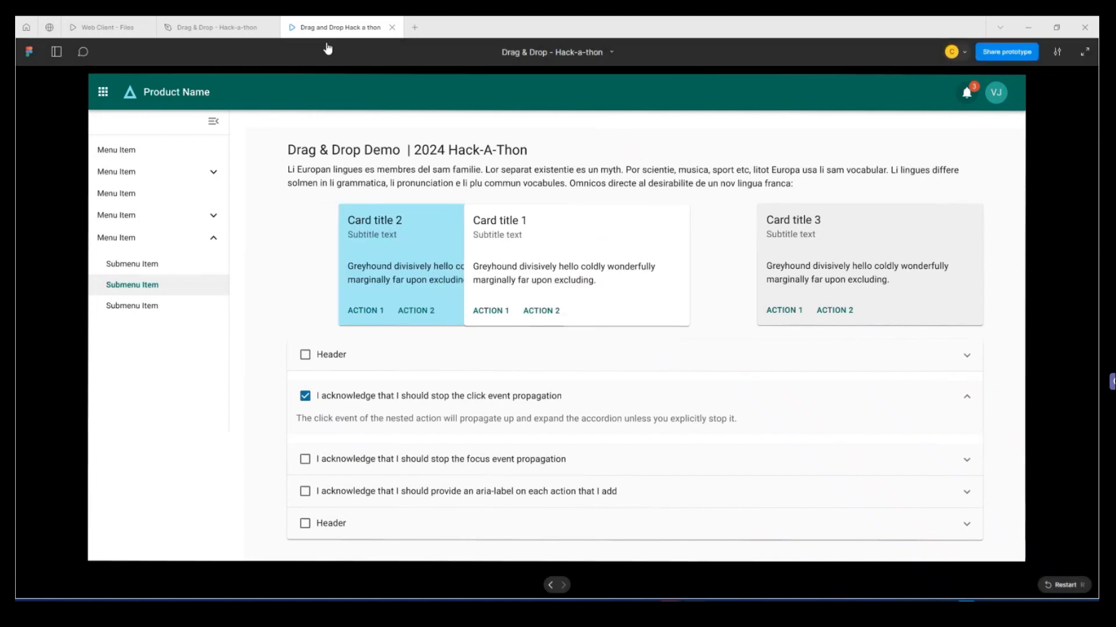
left_click(216, 28)
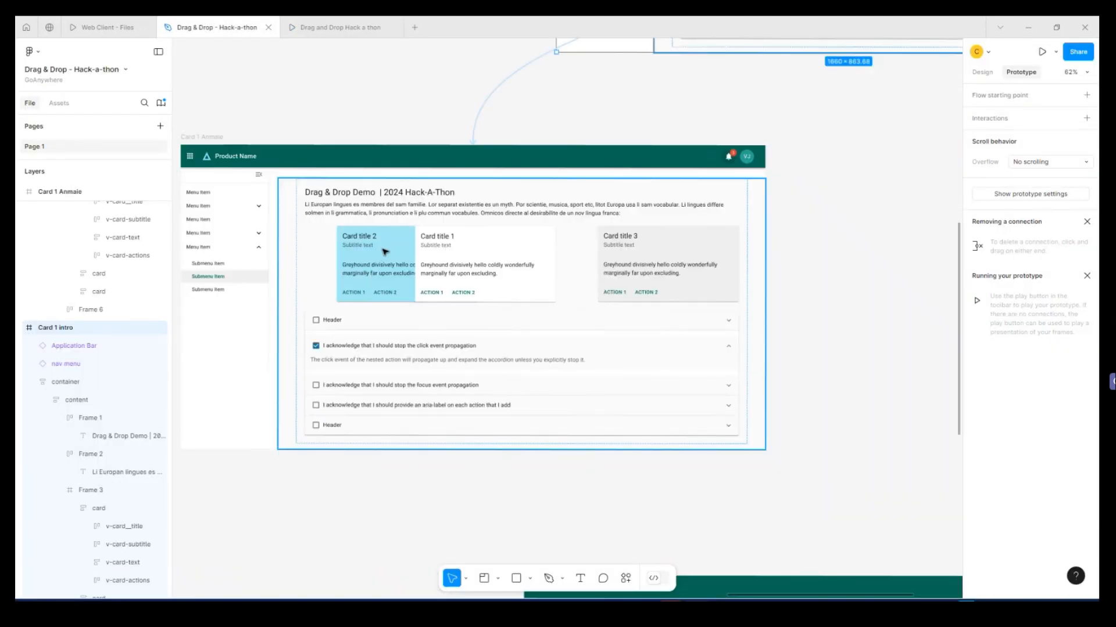
scroll(633, 263, "down", 3)
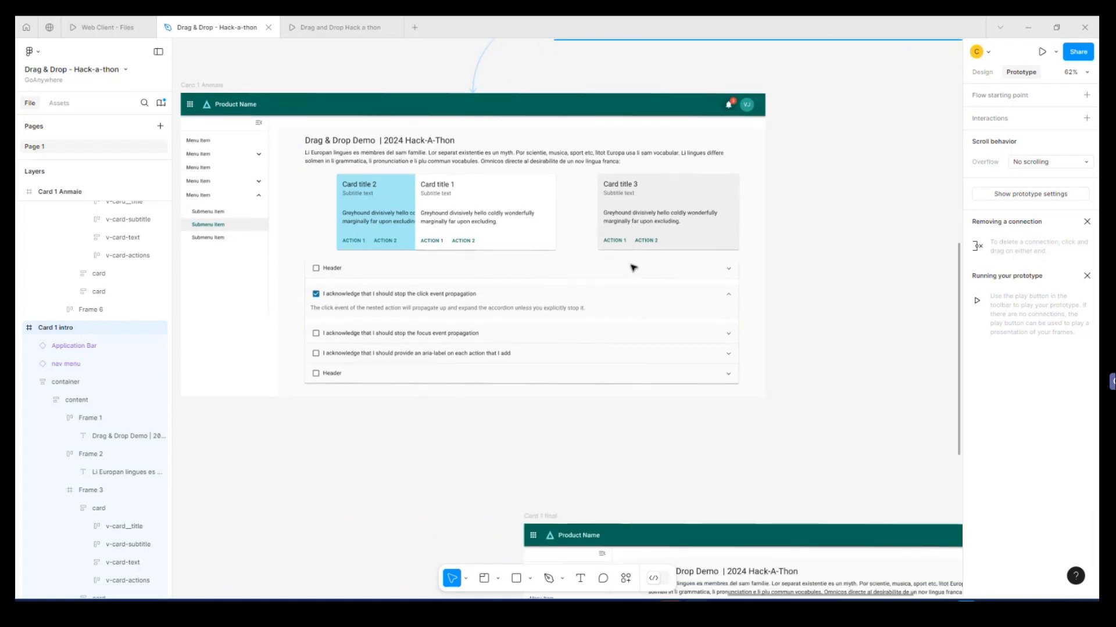
scroll(509, 318, "down", 5)
scroll(581, 308, "up", 8)
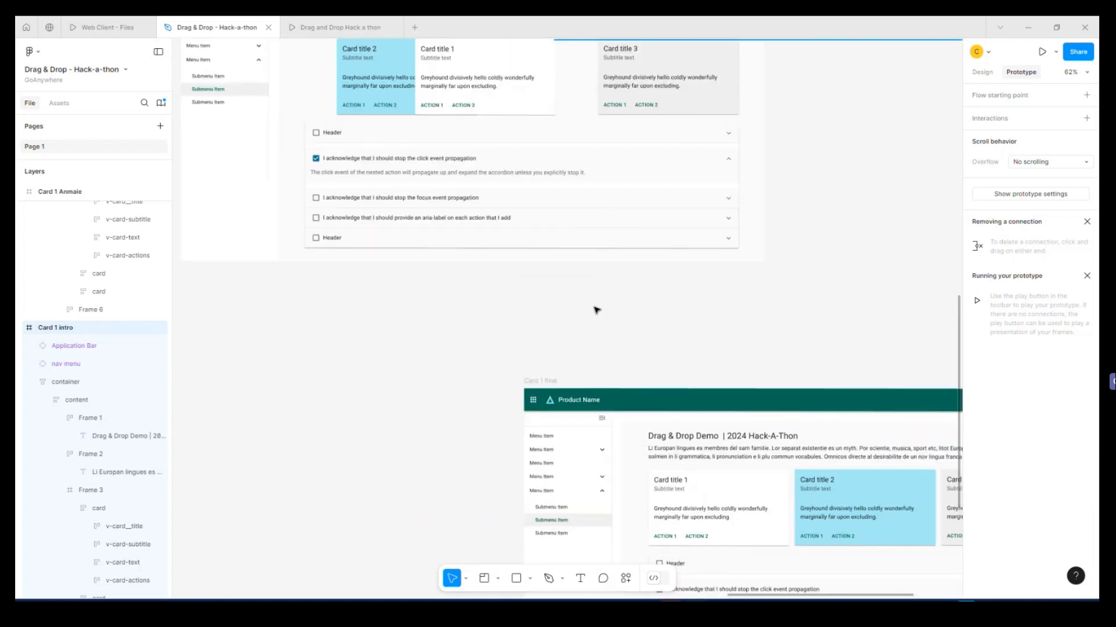
scroll(577, 257, "up", 10)
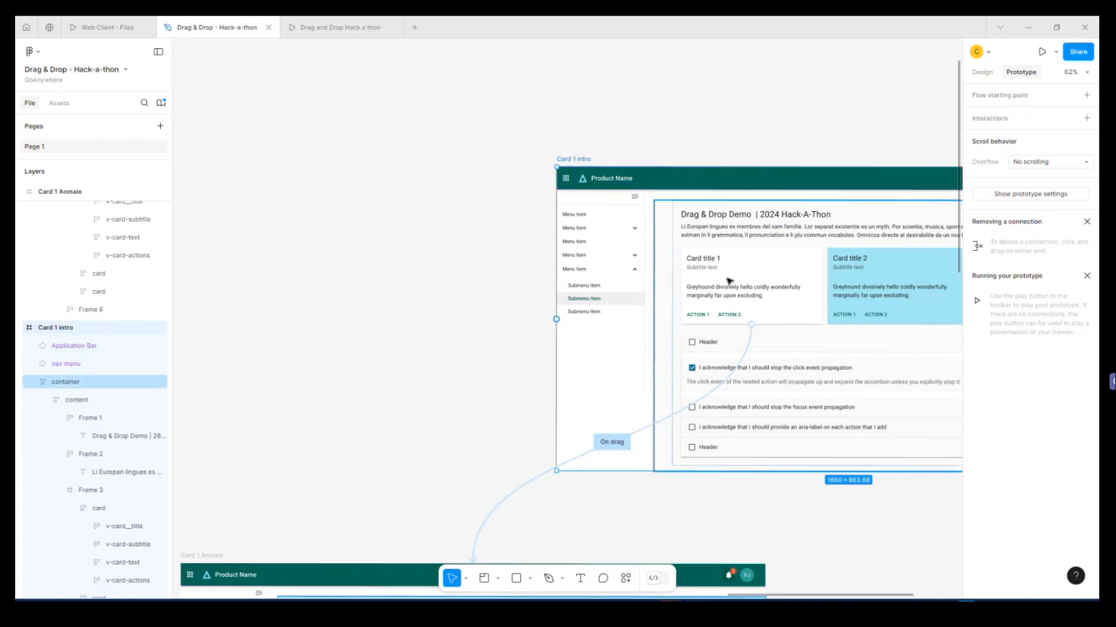
scroll(726, 281, "down", 11)
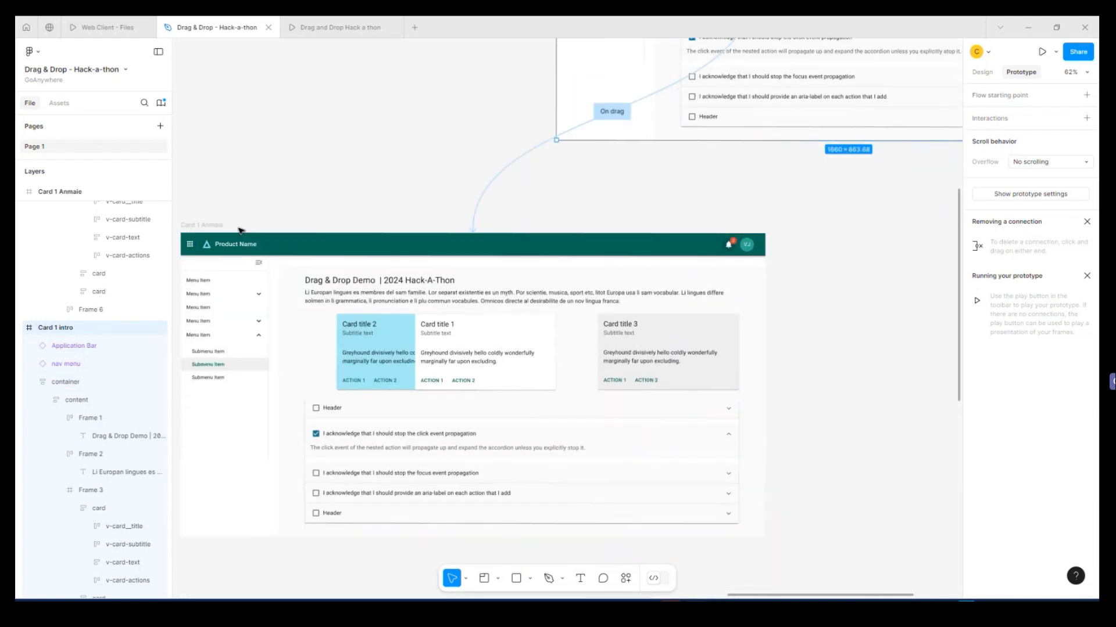
scroll(525, 252, "down", 2)
scroll(544, 282, "down", 6)
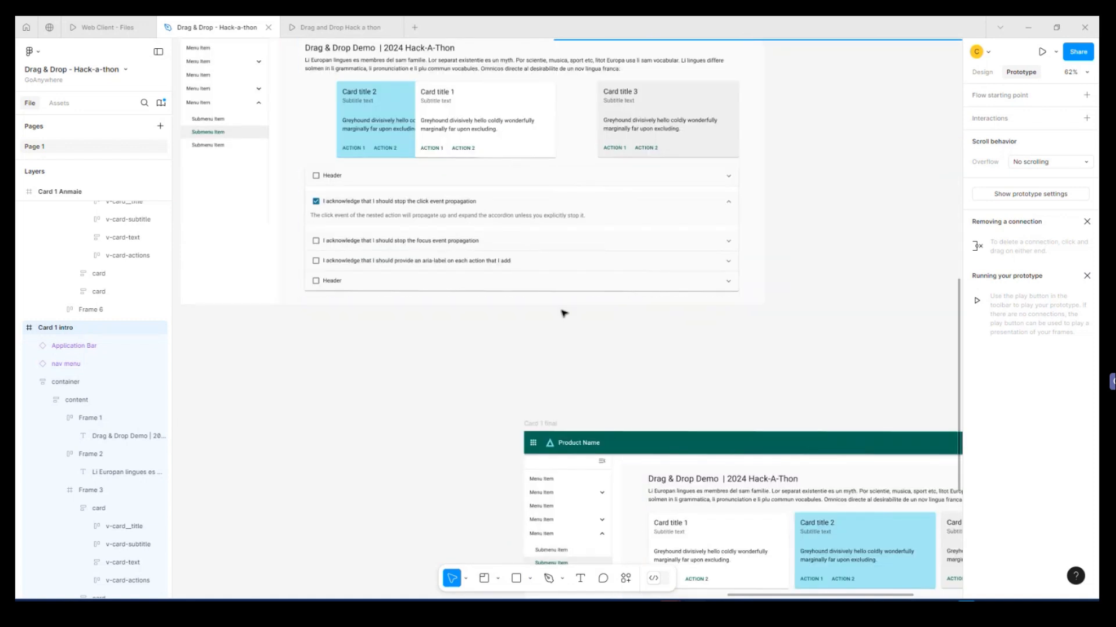
scroll(726, 362, "down", 1)
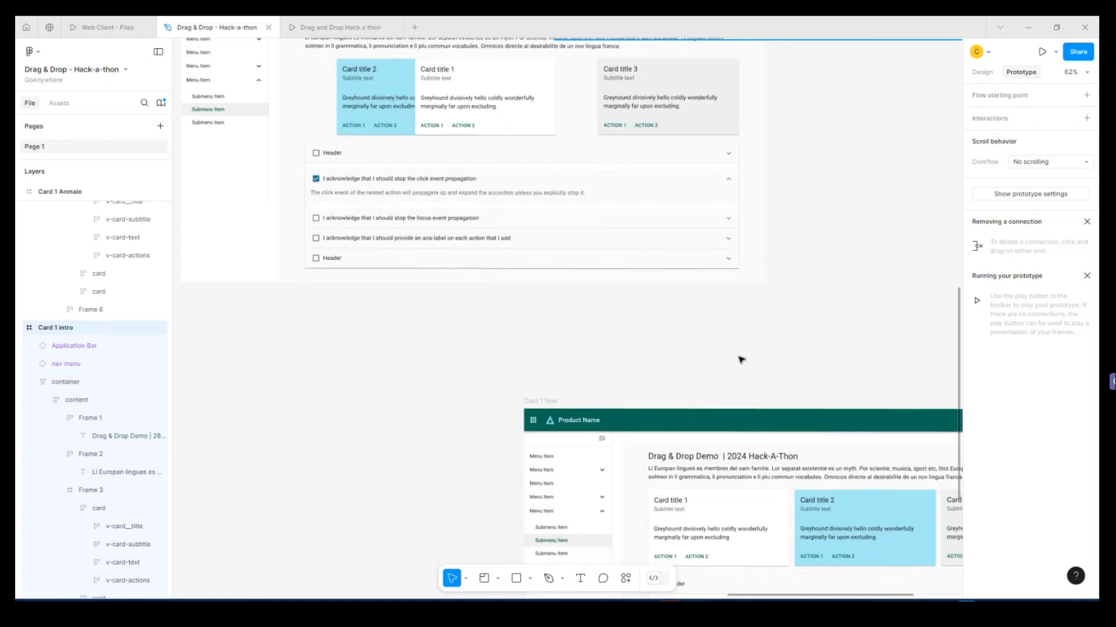
scroll(634, 341, "up", 4)
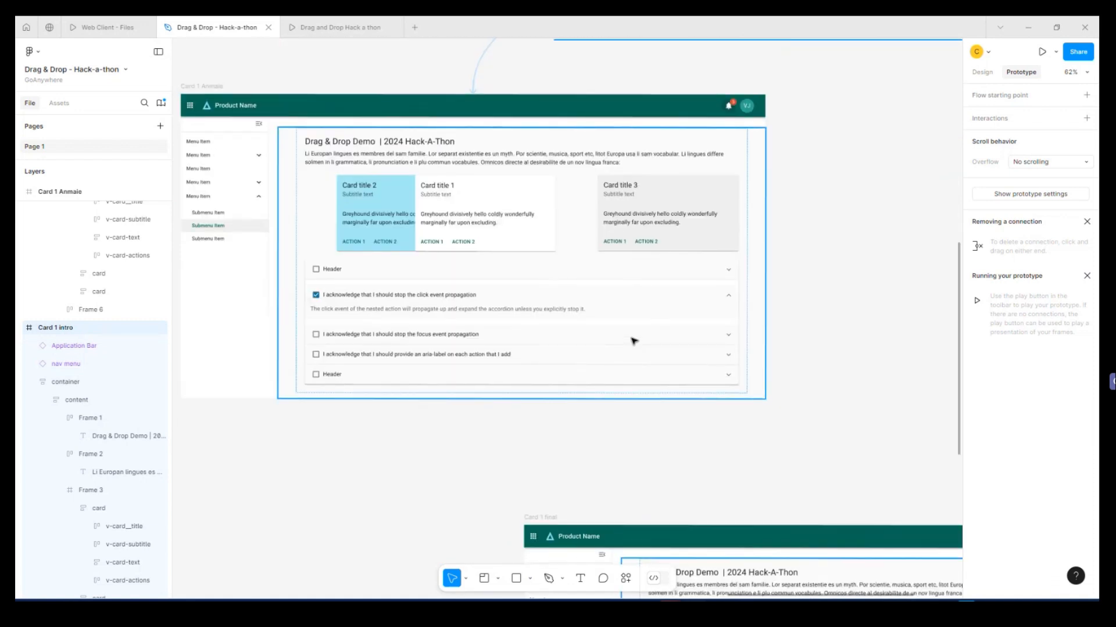
scroll(631, 338, "down", 1)
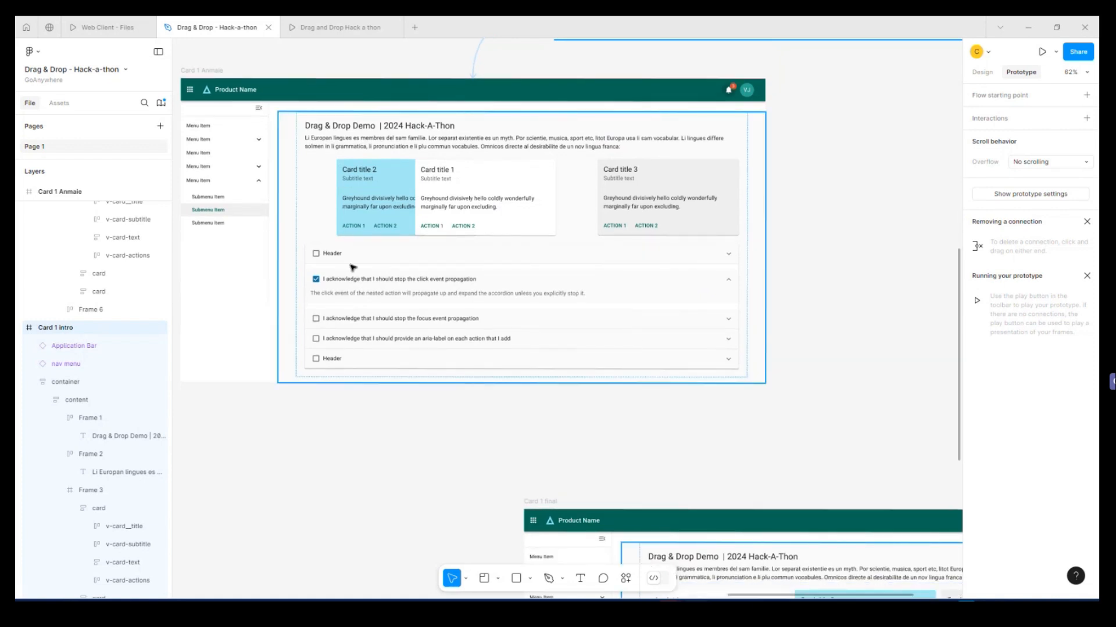
Step: Connect the Card 1 Anmaie frame to the Card 1 final frame as a prototype interaction
left_click(215, 71)
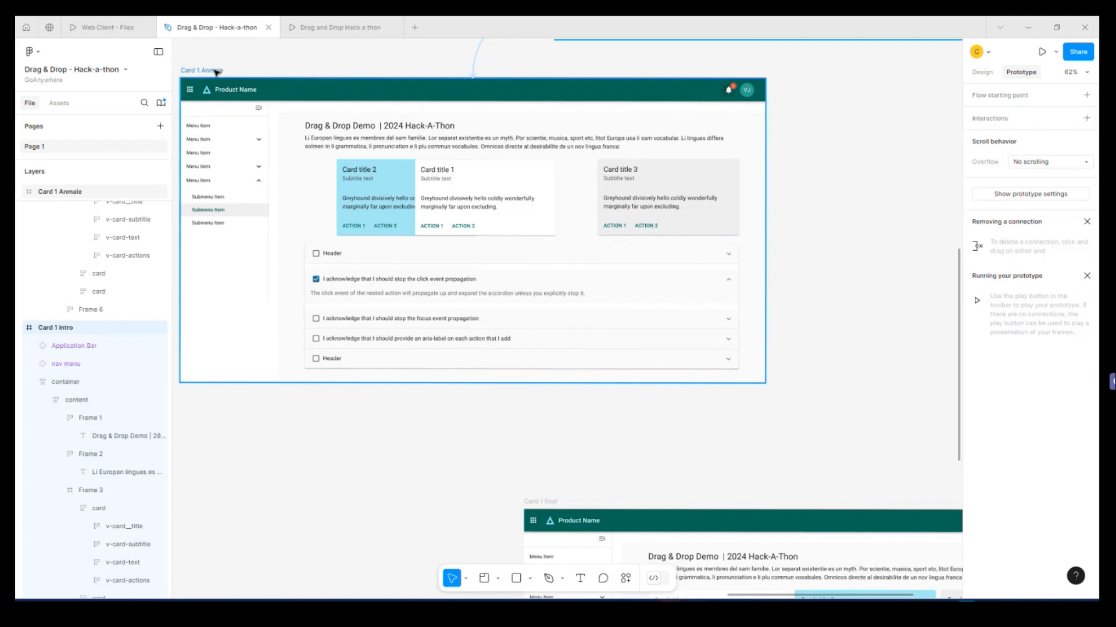
left_click(215, 71)
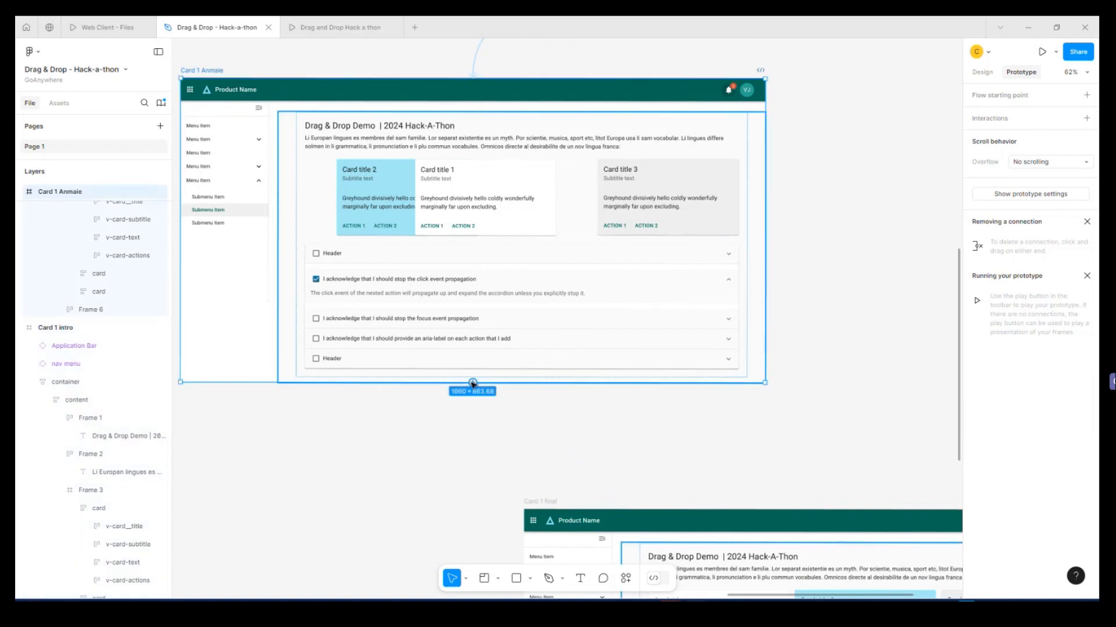
left_click_drag(473, 384, 651, 527)
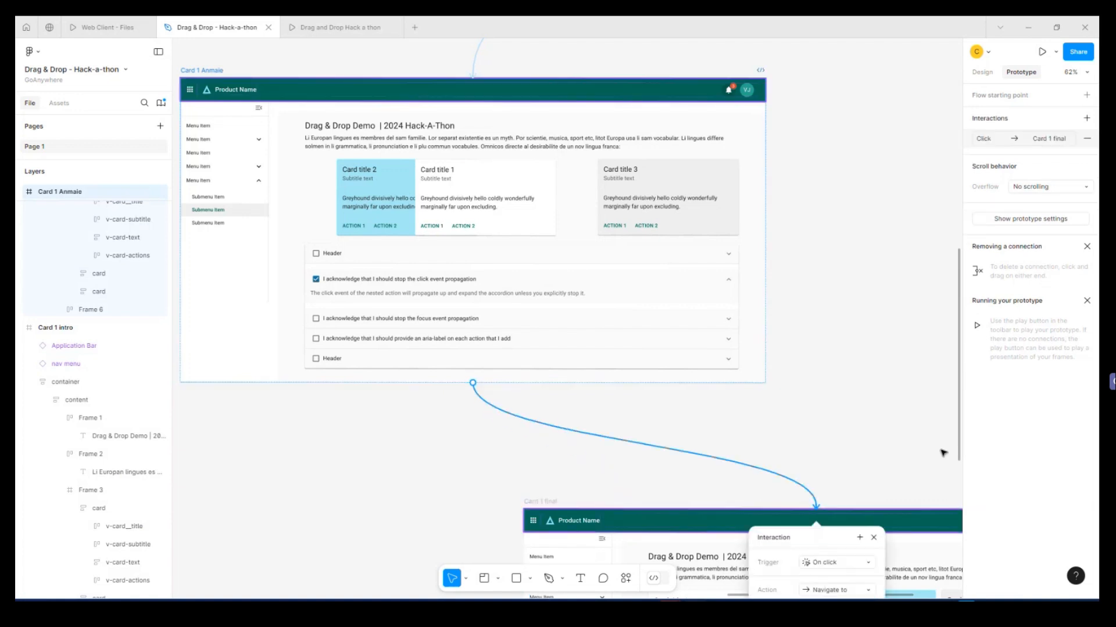
scroll(921, 394, "down", 4)
scroll(480, 272, "up", 4)
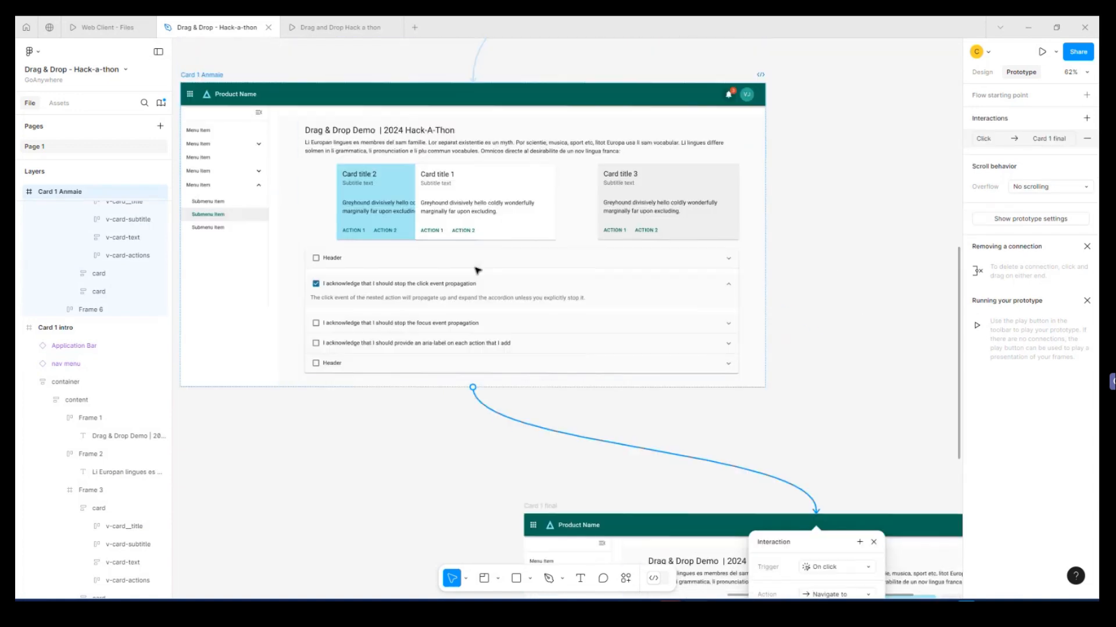
scroll(481, 267, "down", 6)
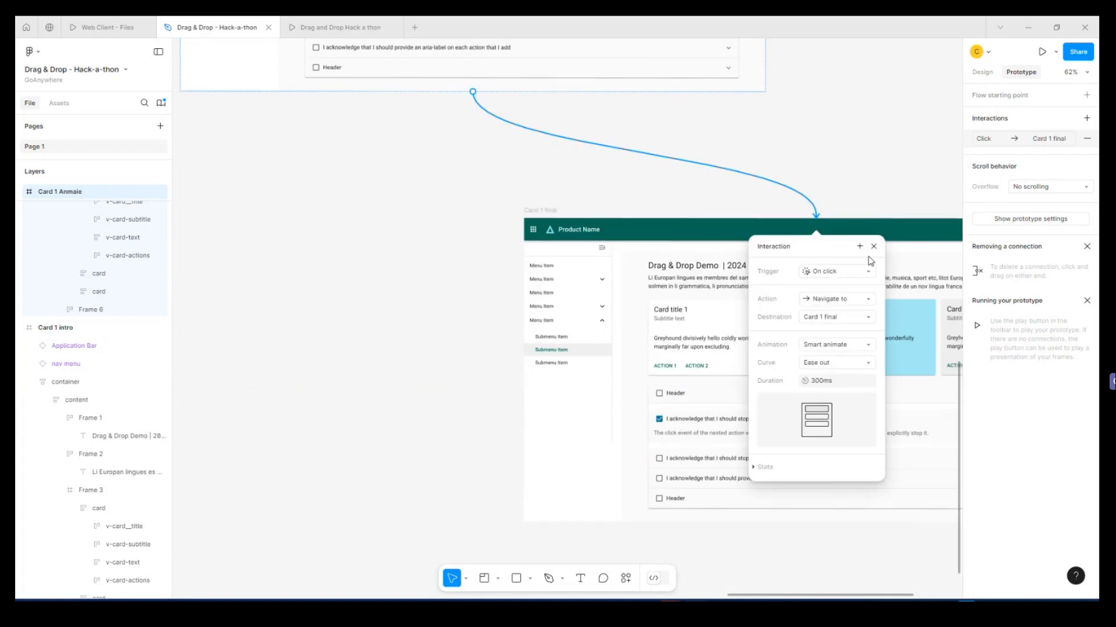
Step: Set the trigger of the Card 1 Anmaie connection to After delay with a 100 ms delay and close the interaction details
left_click(727, 171)
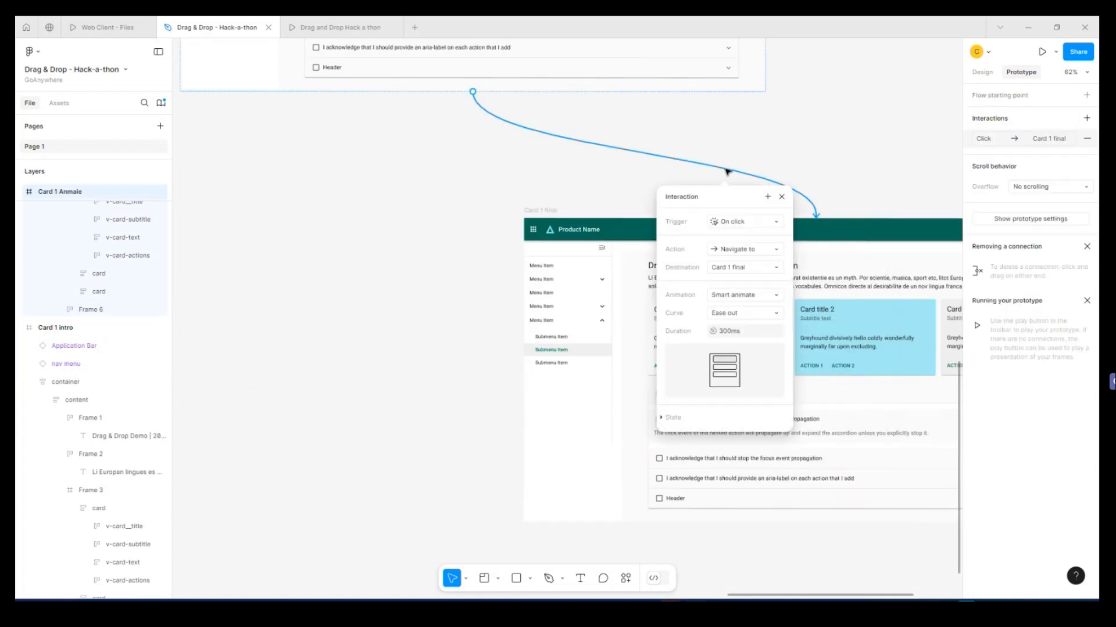
left_click(745, 227)
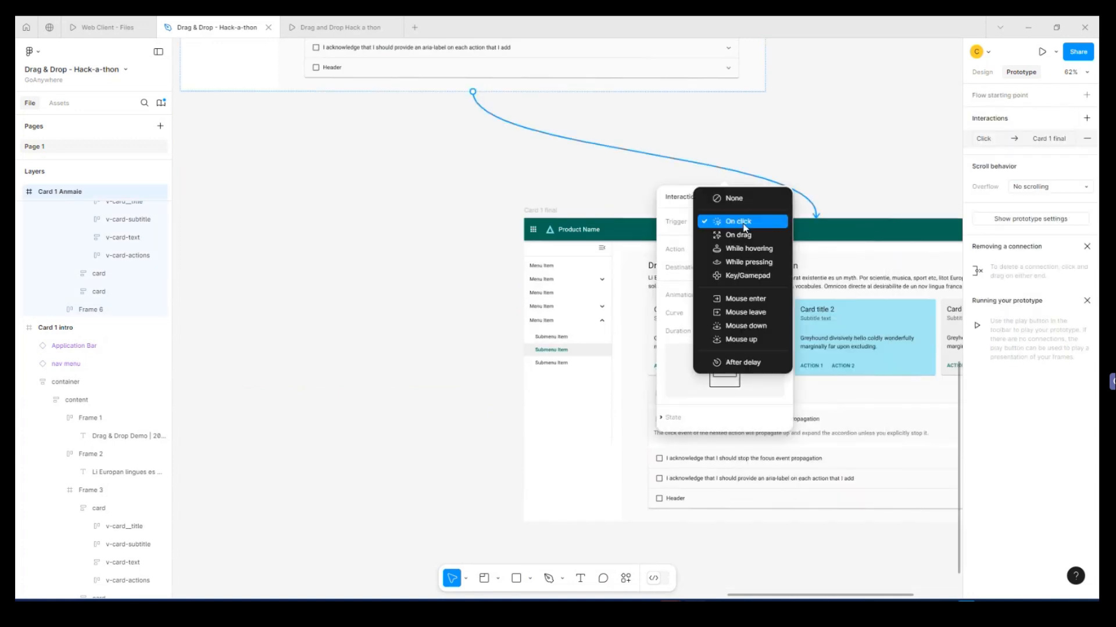
left_click(743, 362)
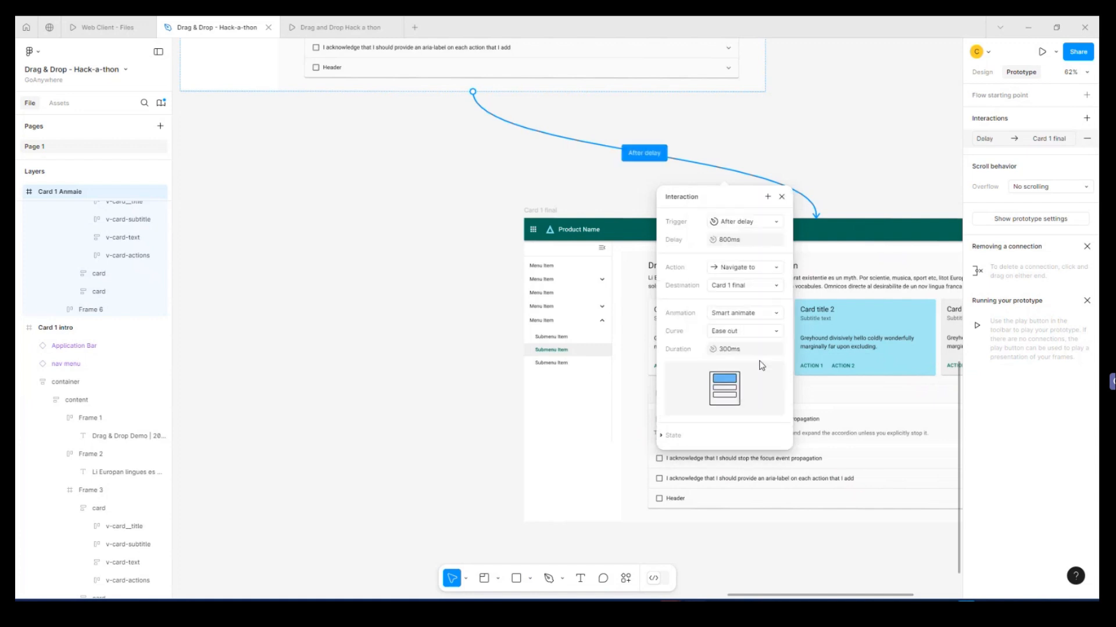
left_click(725, 240)
left_click(725, 240)
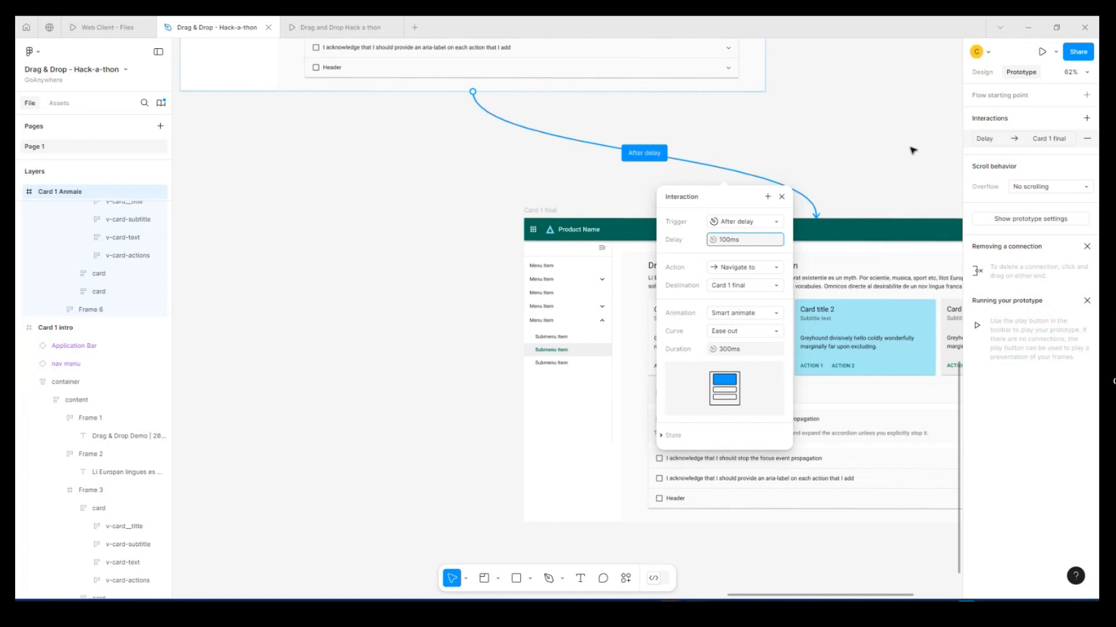
left_click(742, 190)
Step: Select the Card title 2 card in the Card 1 final frame and compare its placement with the other frames
scroll(743, 191, "up", 1)
left_click_drag(849, 189, 702, 284)
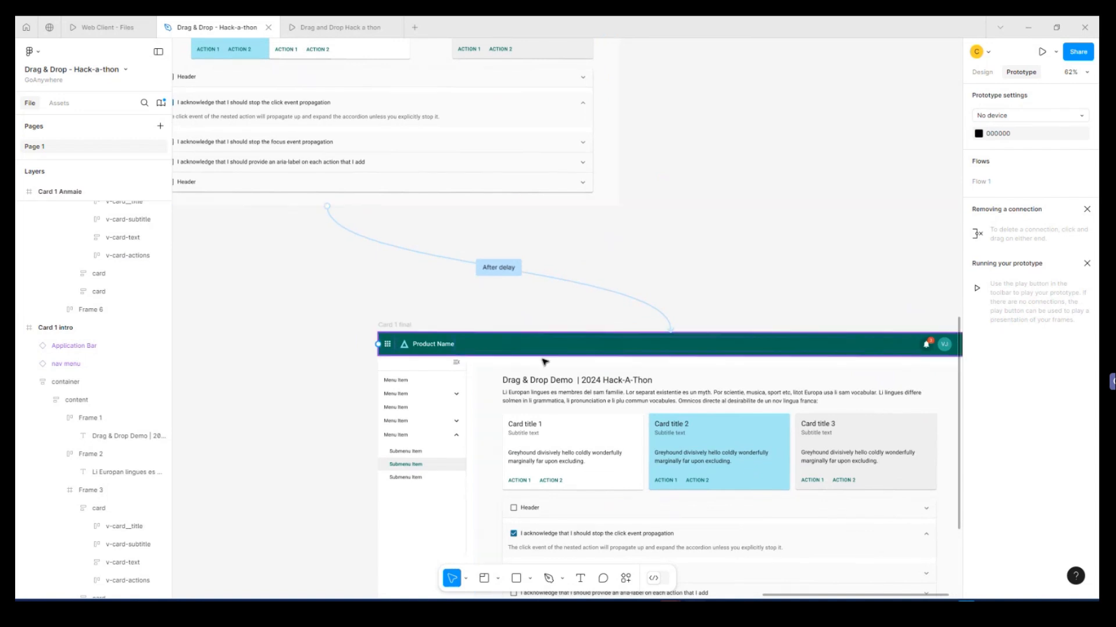
double_click(720, 454)
double_click(721, 453)
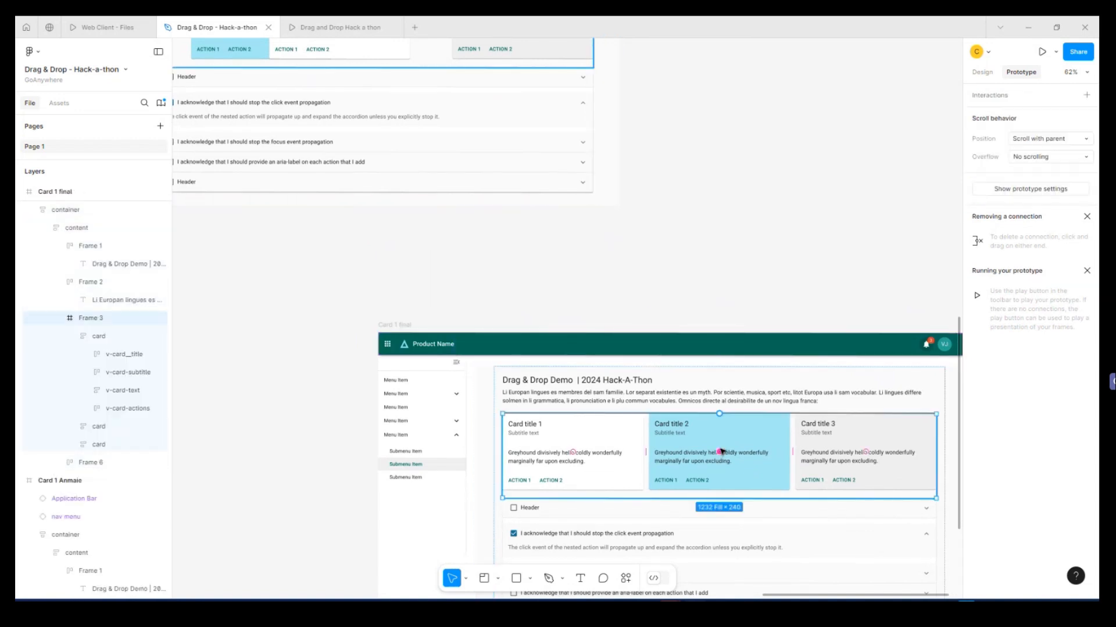
double_click(722, 452)
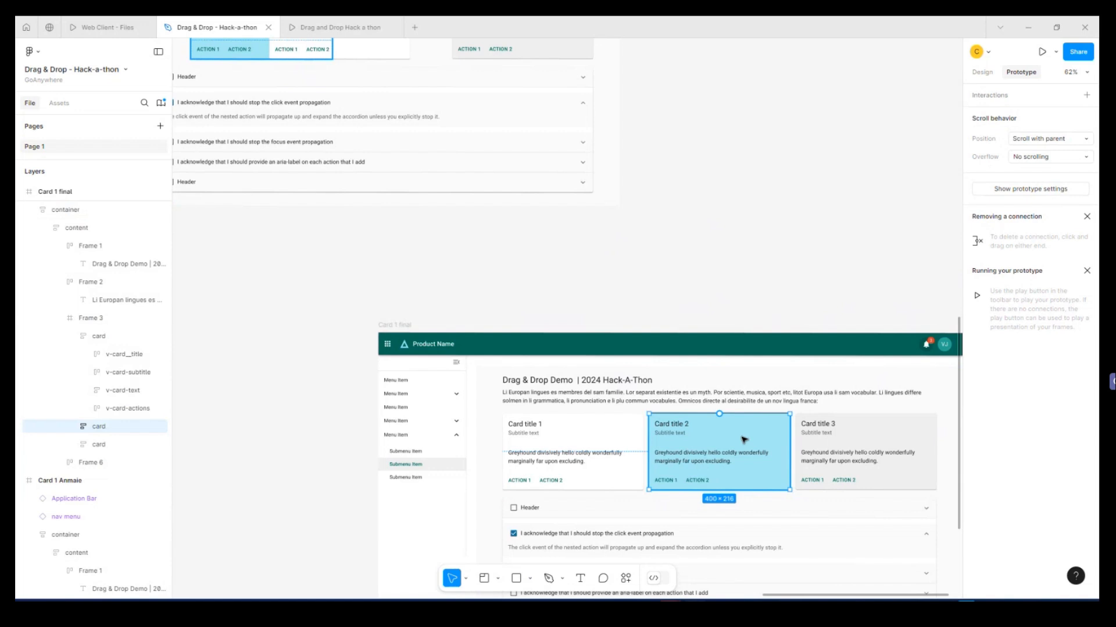
scroll(746, 436, "down", 5)
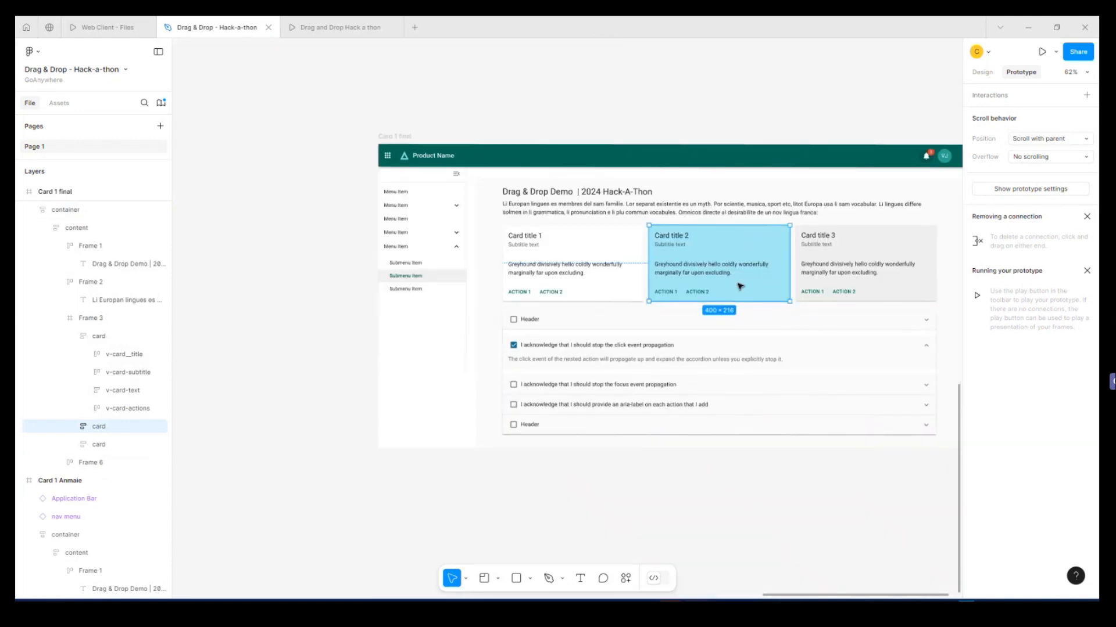
scroll(696, 298, "up", 1)
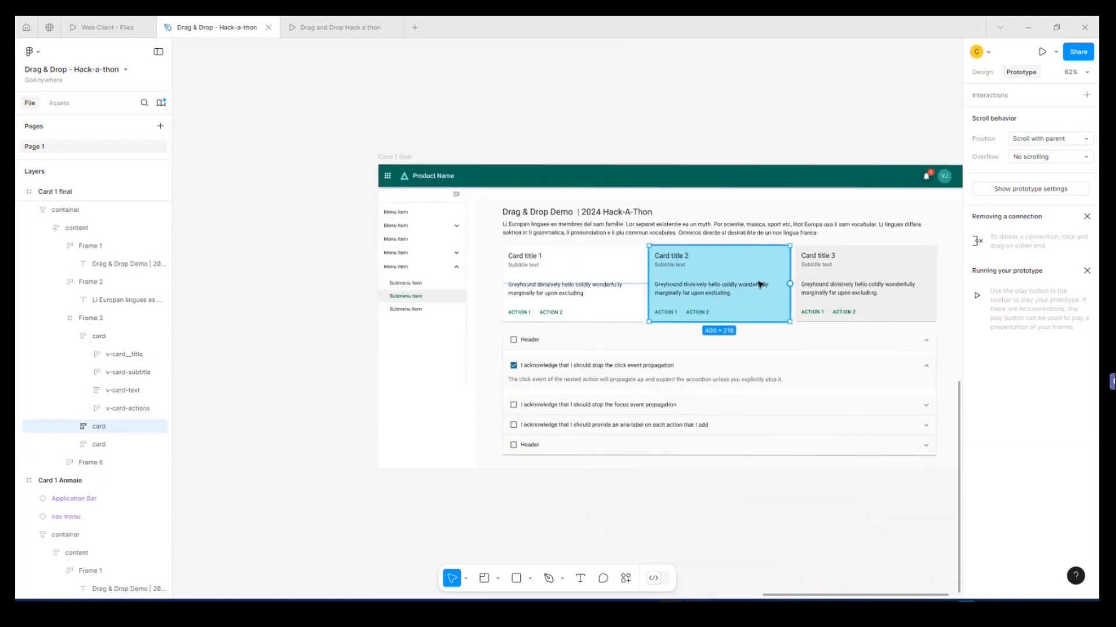
left_click_drag(758, 284, 750, 259)
scroll(587, 278, "down", 1)
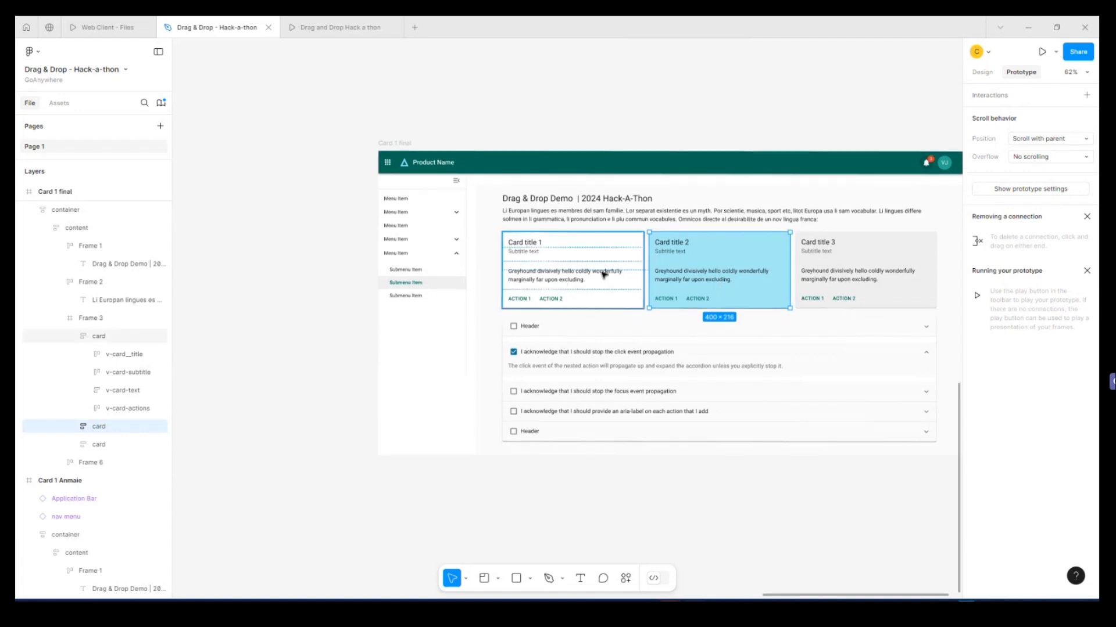
left_click_drag(710, 484, 624, 495)
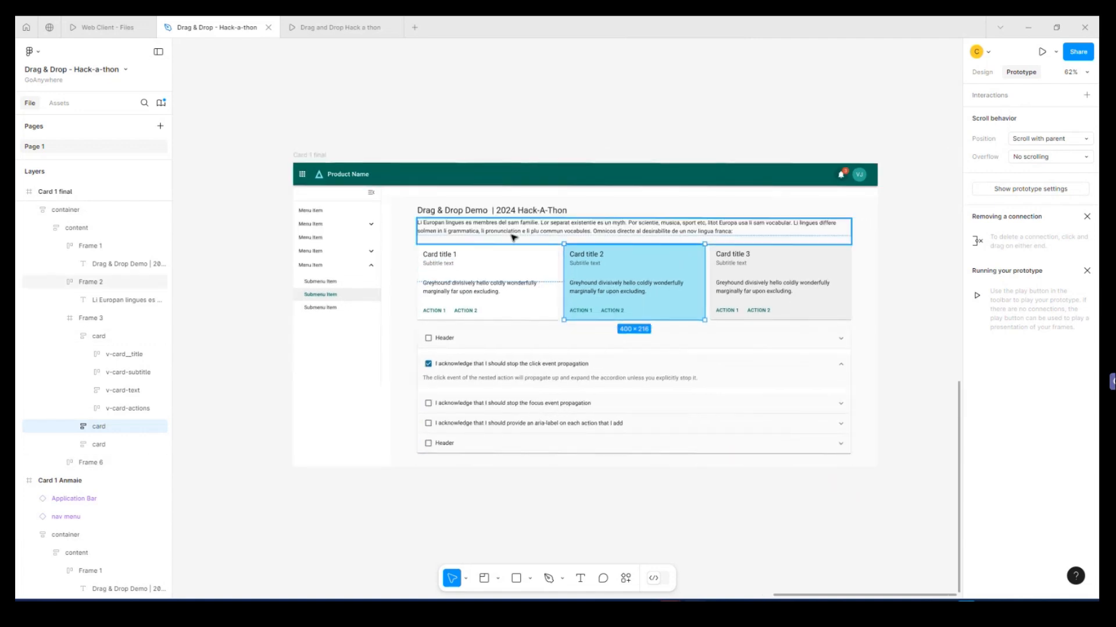
scroll(459, 255, "up", 5)
scroll(460, 252, "down", 3)
scroll(463, 250, "up", 10)
scroll(505, 125, "down", 10)
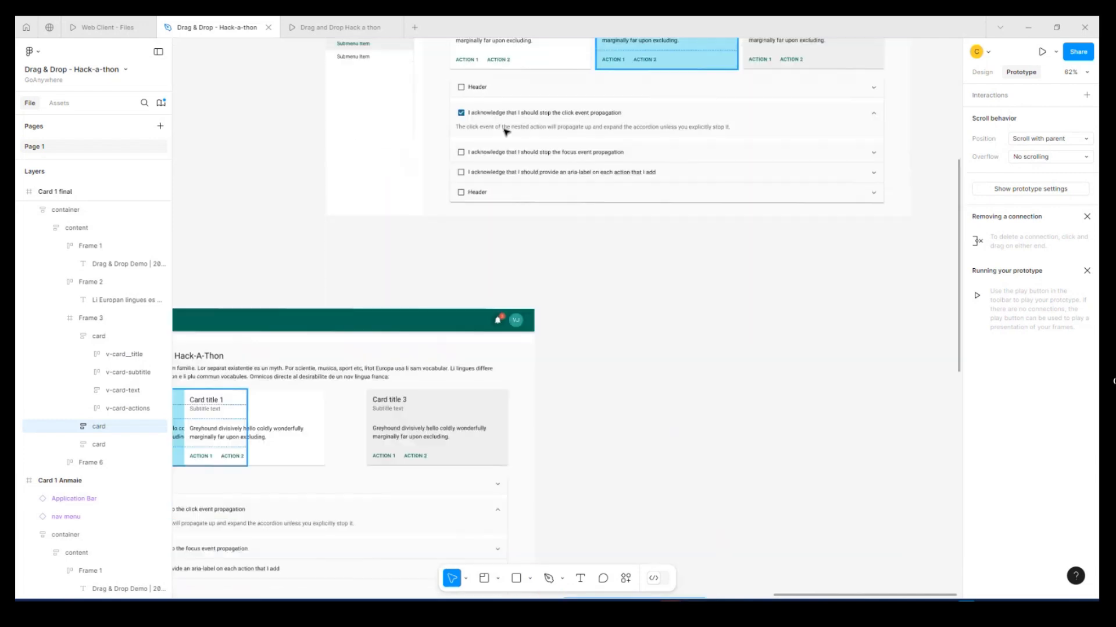
scroll(505, 133, "down", 5)
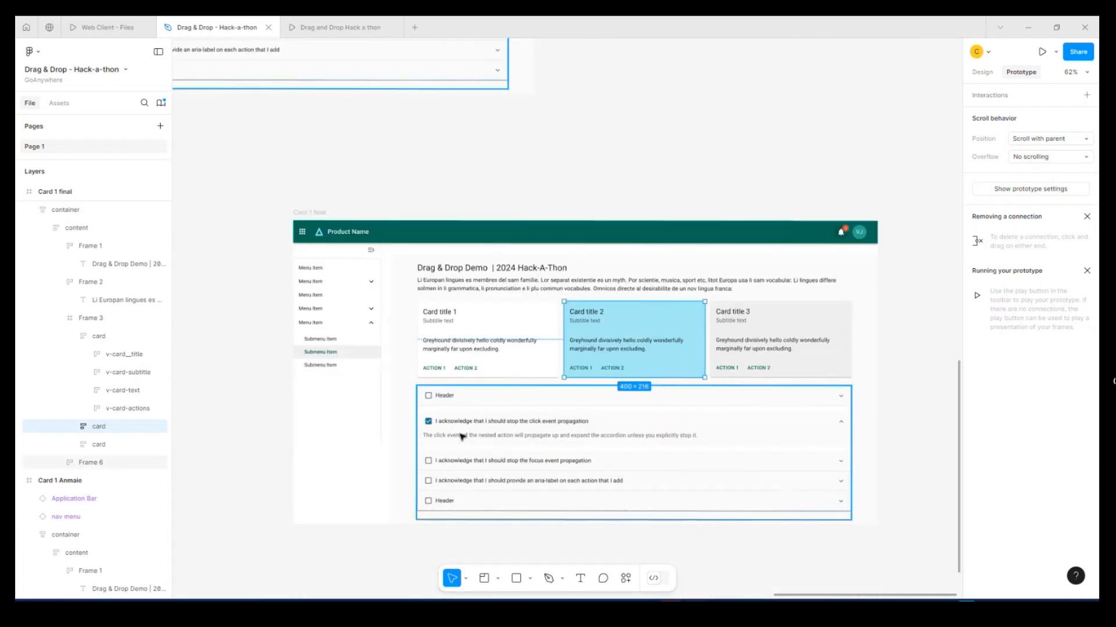
Step: Try to move Card title 1 in the Card 1 final frame and undo the most recent changes
left_click(511, 323, "shift")
mouse_move(511, 323)
left_mouse_down()
mouse_move(551, 320)
mouse_move(530, 319)
left_mouse_up()
key("ctrl+z")
key("ctrl+z")
key("ctrl+z")
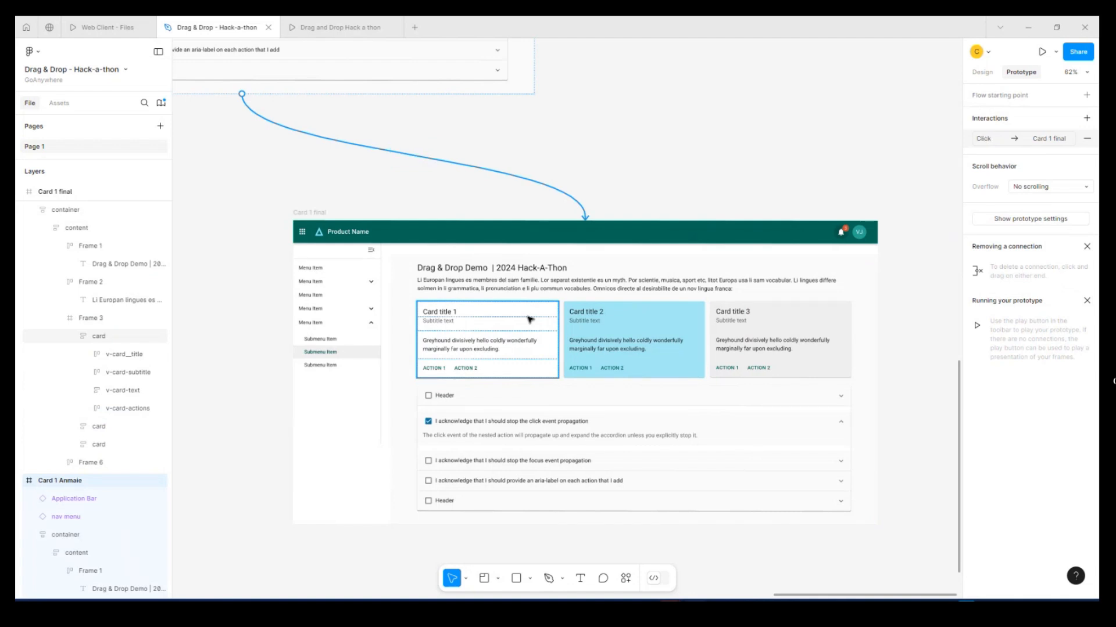
key("Escape")
Step: Move the Card title 1 card into the second slot of the Card 1 final frame, swapping it with Card title 2
double_click(529, 316)
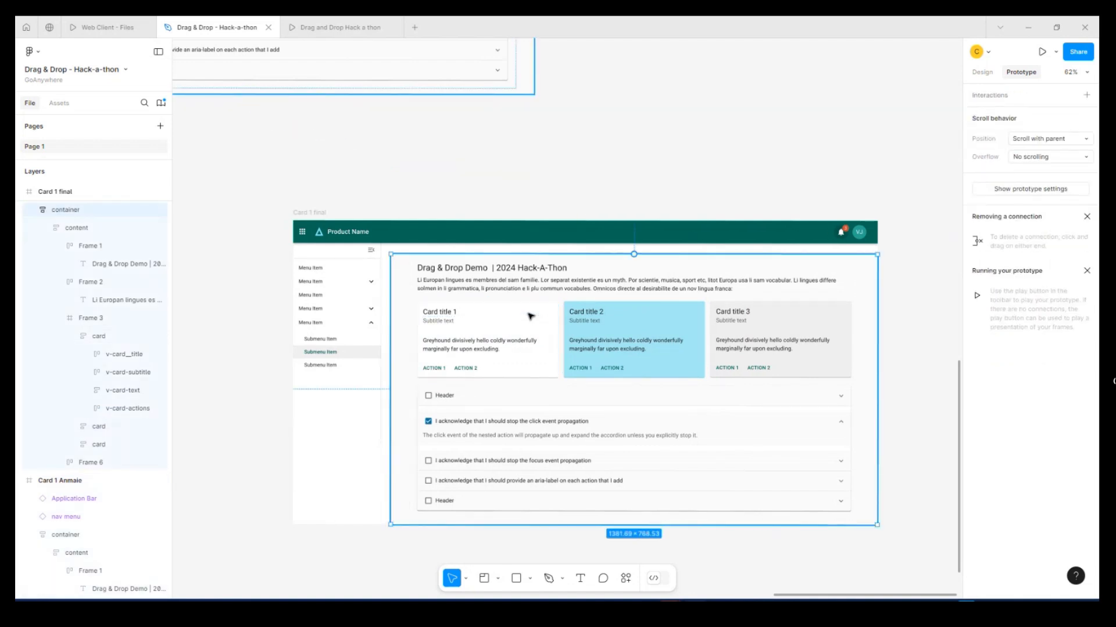
double_click(530, 317)
mouse_move(529, 316)
left_mouse_down()
mouse_move(645, 317)
mouse_move(544, 317)
left_mouse_up()
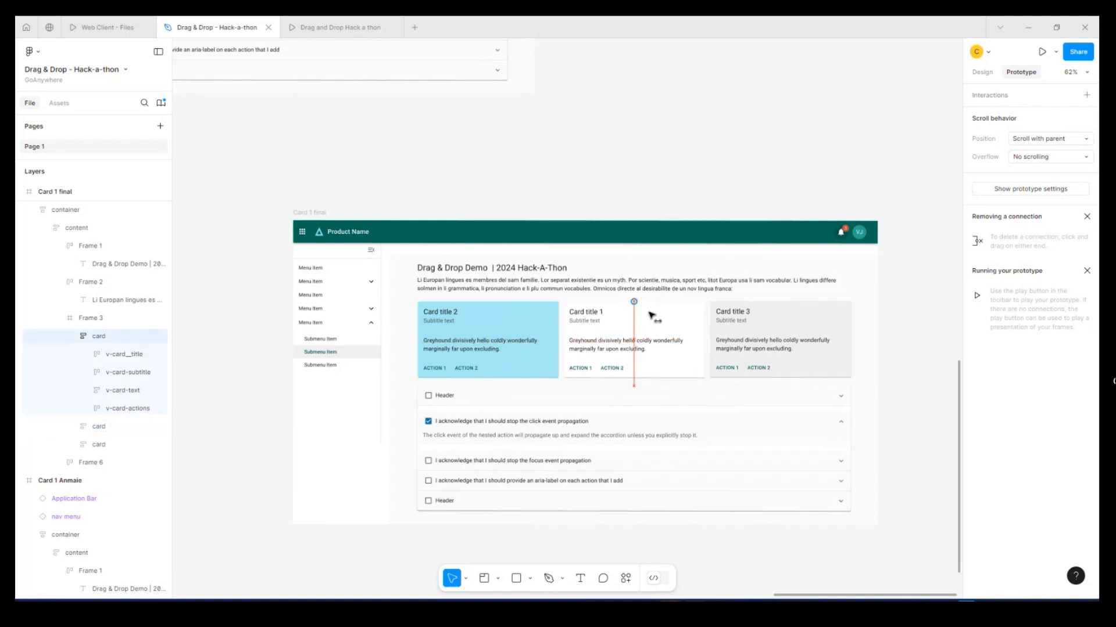
left_click_drag(655, 316, 659, 313)
Step: Compare the card order across the Card 1 intro, Card 1 Anmaie and Card 1 final frames
scroll(587, 307, "down", 3)
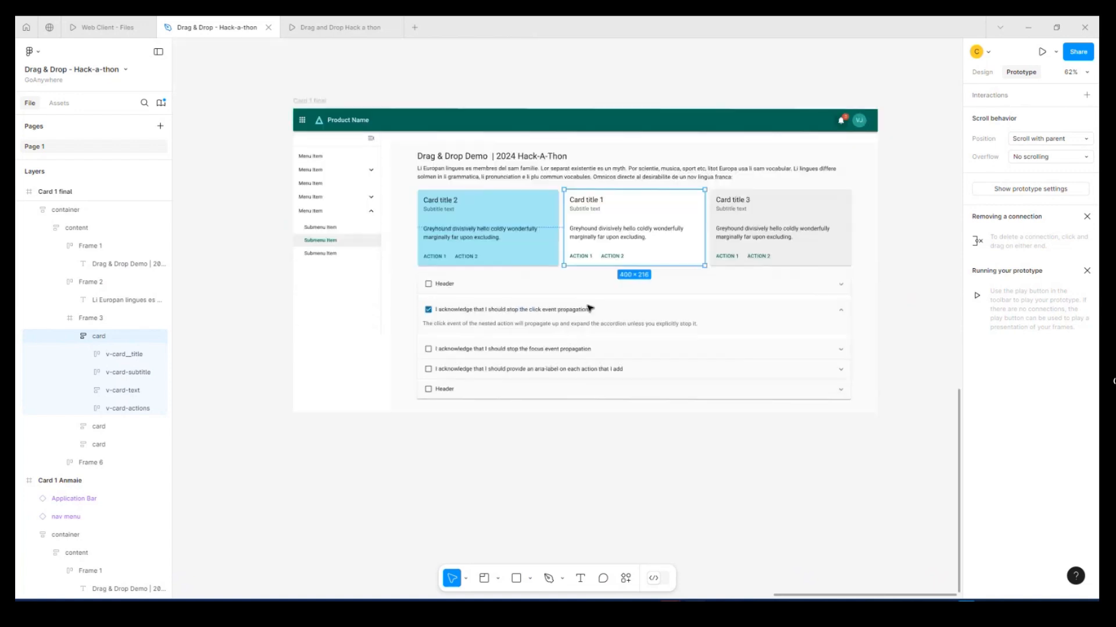
scroll(584, 306, "up", 5)
scroll(604, 319, "up", 10)
scroll(593, 328, "down", 2)
scroll(551, 252, "down", 10)
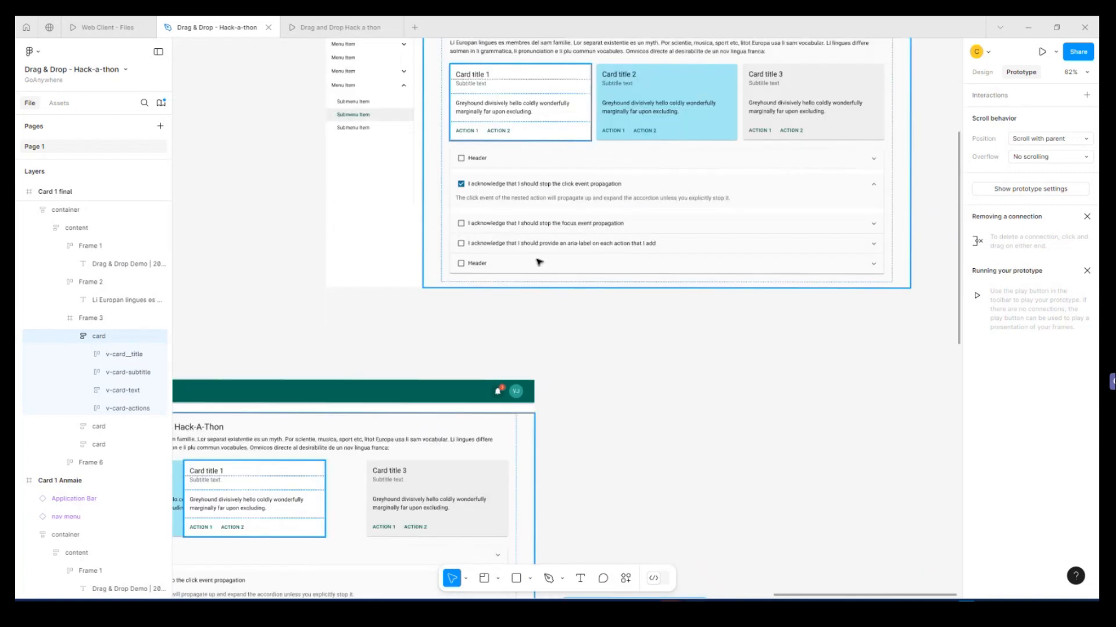
scroll(726, 281, "up", 7)
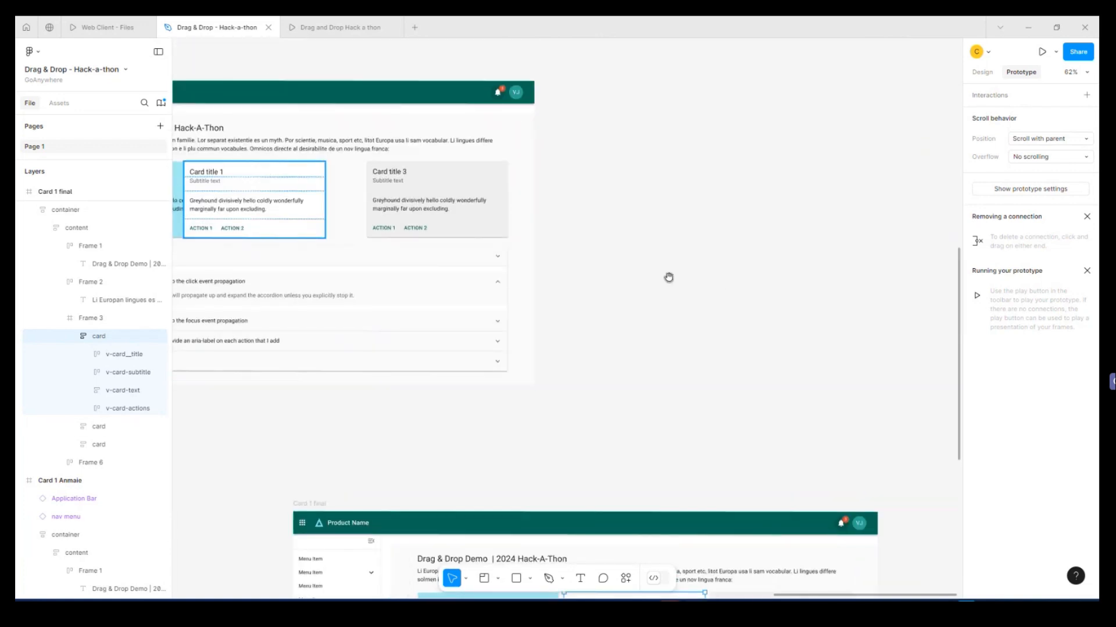
scroll(668, 278, "down", 6)
scroll(650, 117, "up", 2)
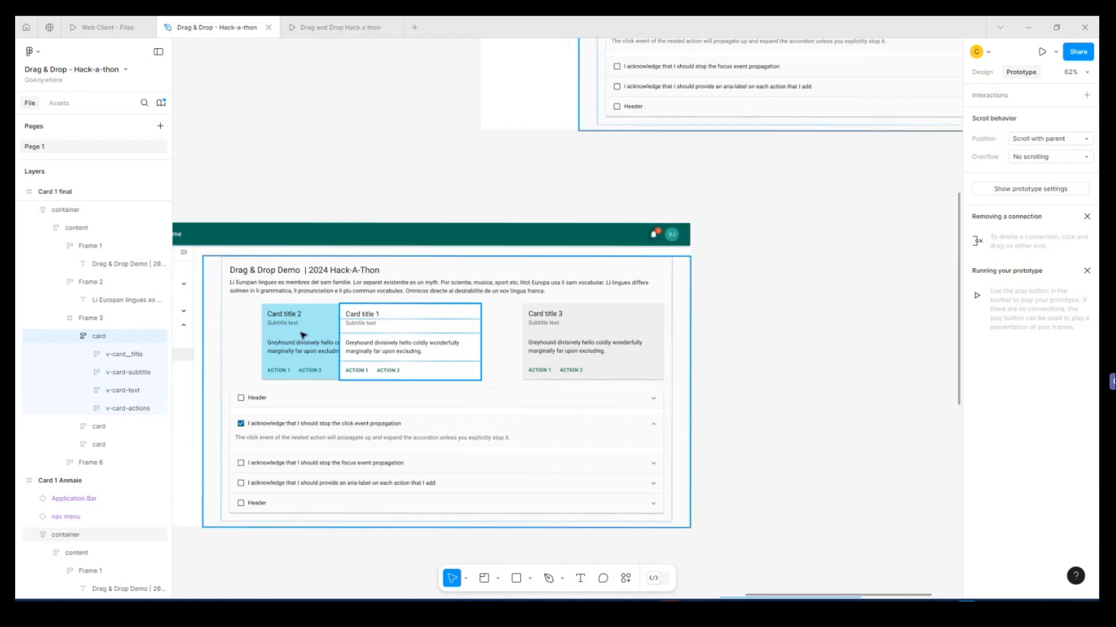
scroll(536, 326, "up", 3)
scroll(536, 327, "left", 5)
scroll(696, 323, "down", 6)
scroll(696, 322, "up", 2)
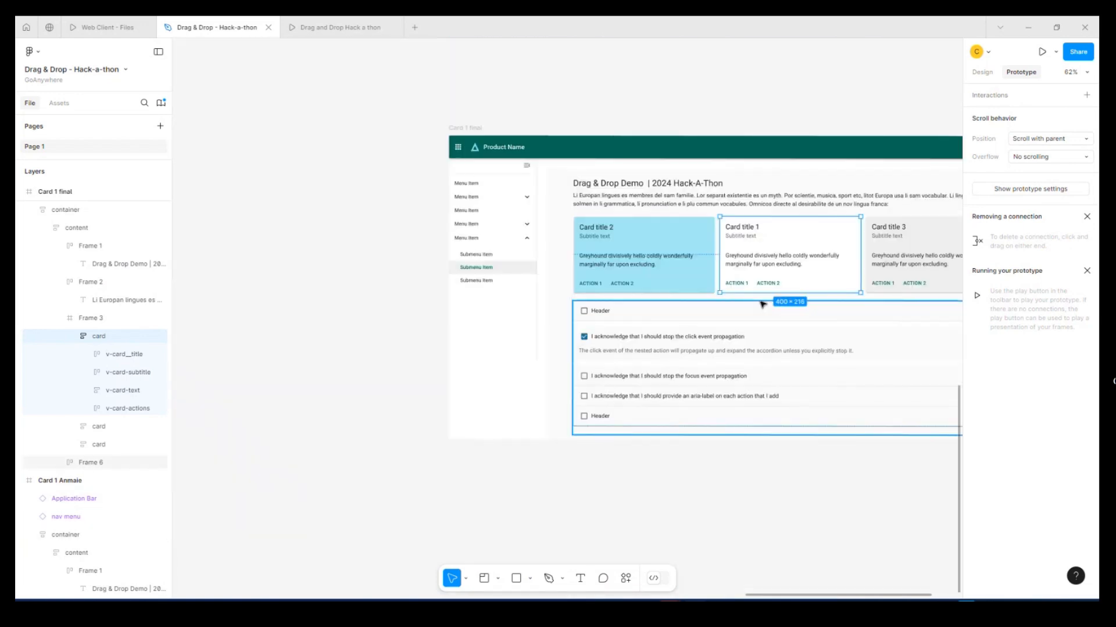
Step: Connect the container inside the Card 1 Anmaie frame to the Card 1 final frame
left_click_drag(722, 118, 627, 317)
left_click(430, 198)
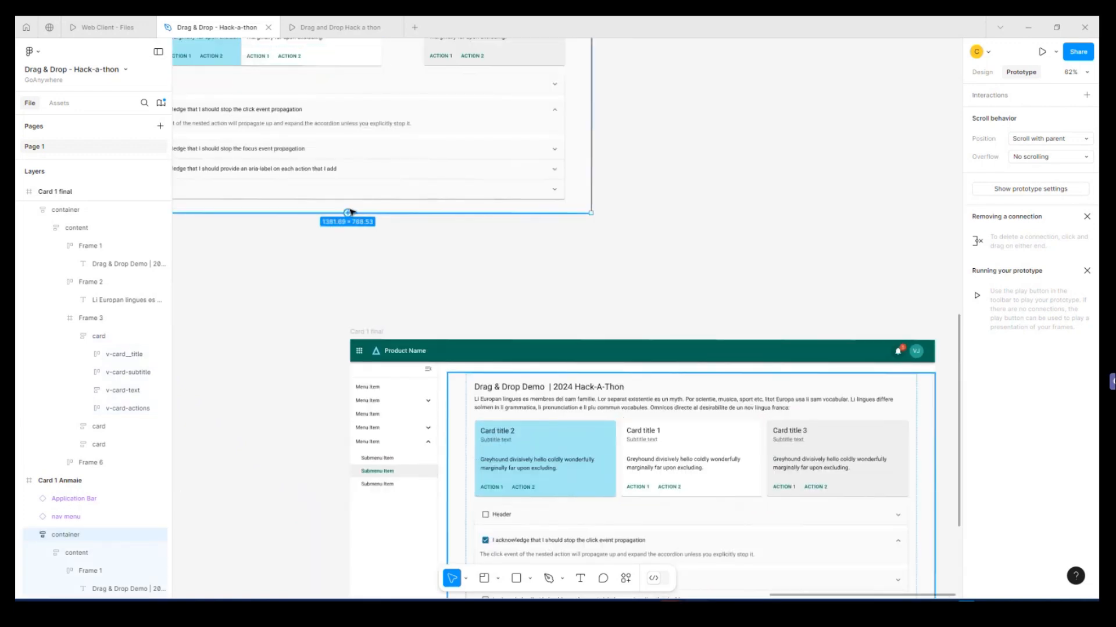
left_click_drag(348, 213, 642, 334)
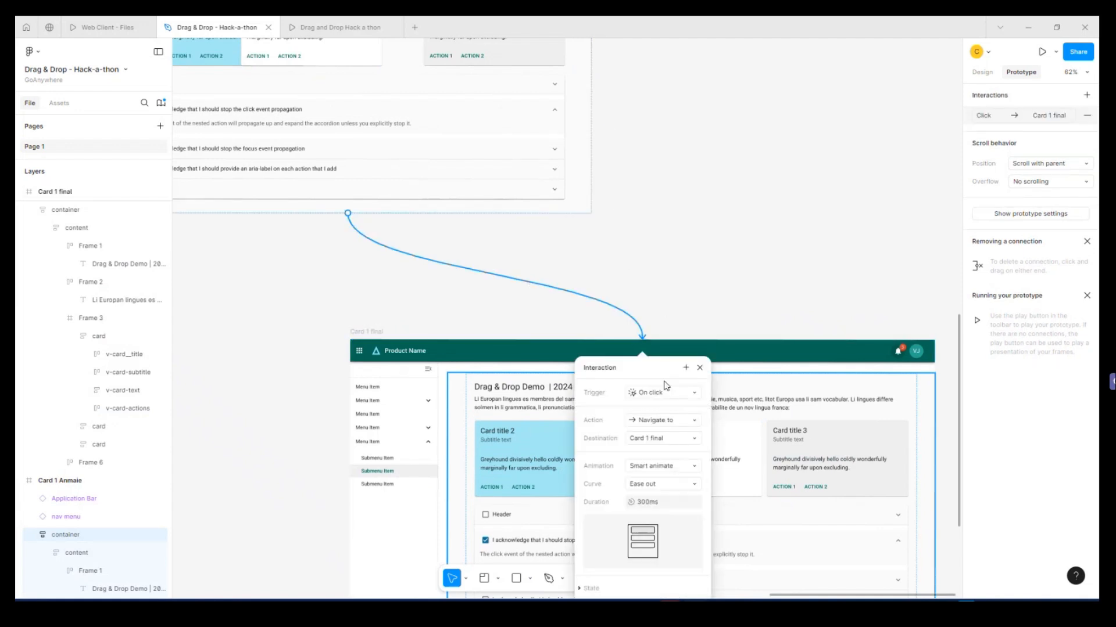
Step: Set the trigger of the container's connection to After delay with a 100 ms delay and close the interaction details
left_click(662, 392)
left_click(672, 533)
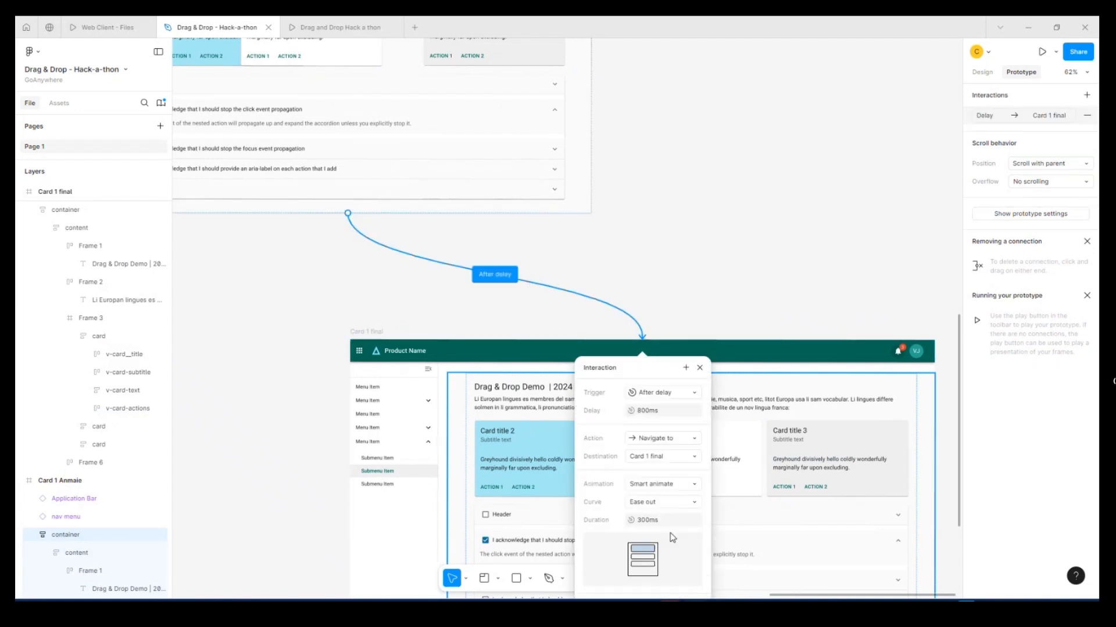
scroll(653, 408, "down", 1)
left_click(648, 410)
left_click(650, 409)
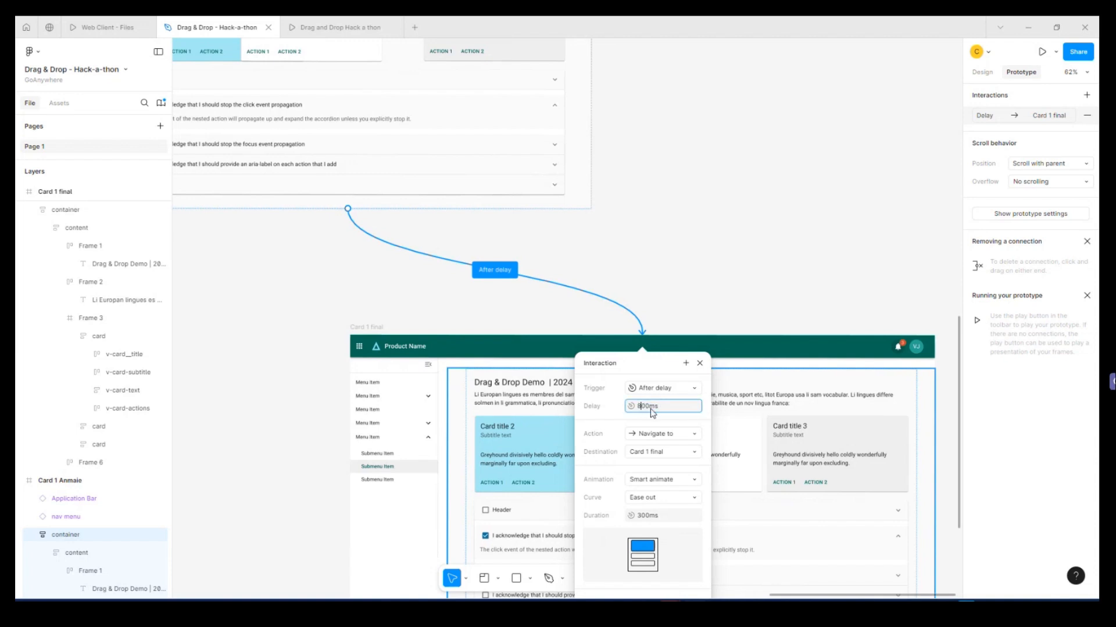
type("1")
left_click(640, 270)
Step: Review the prototype connections and card positions from Card 1 intro through Card 1 Anmaie to Card 1 final
scroll(642, 273, "down", 3)
scroll(652, 256, "up", 2)
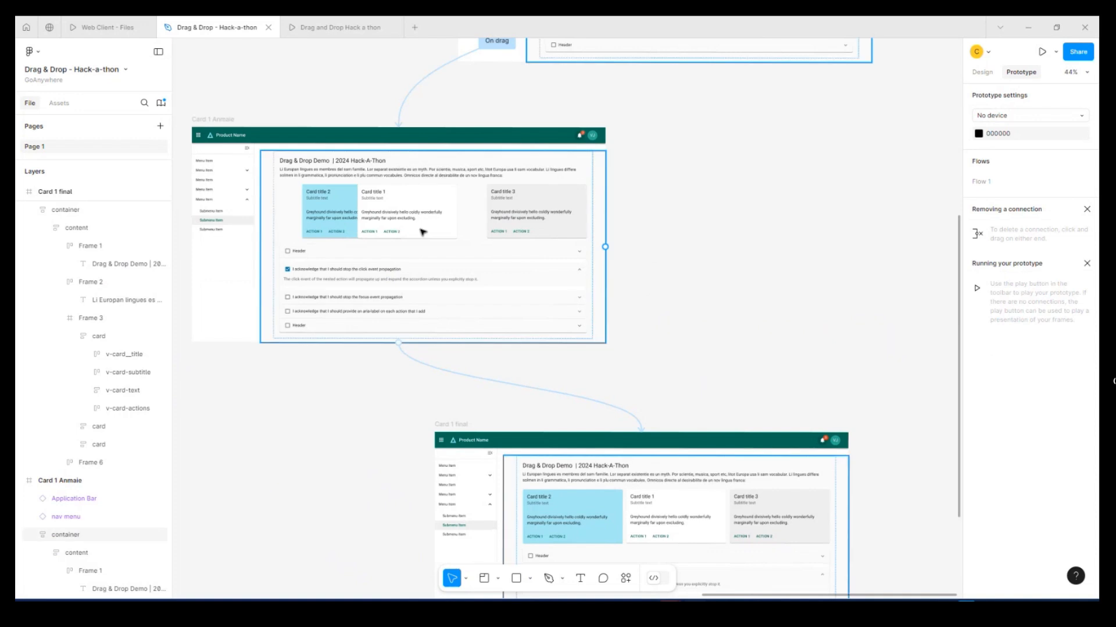
scroll(552, 247, "down", 2)
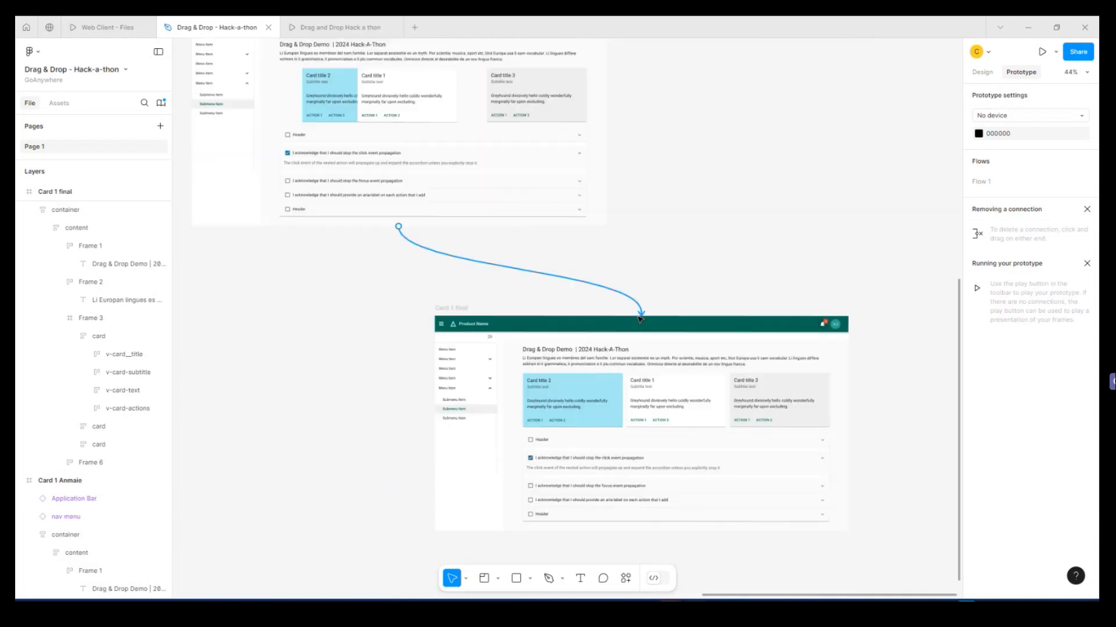
scroll(610, 286, "up", 3)
scroll(621, 298, "down", 2)
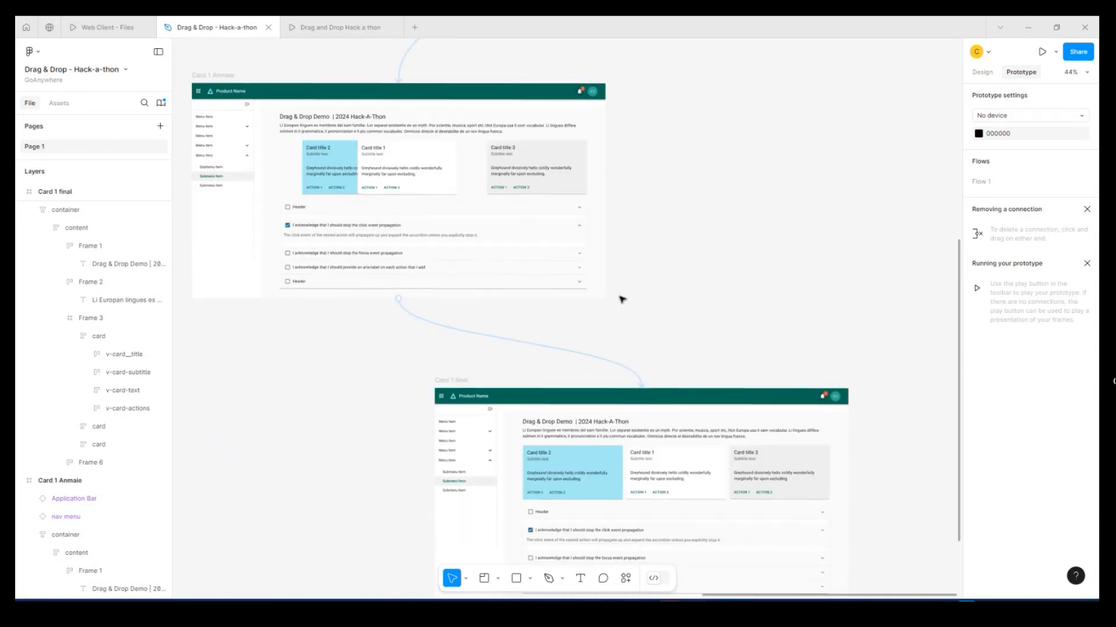
scroll(620, 293, "up", 5)
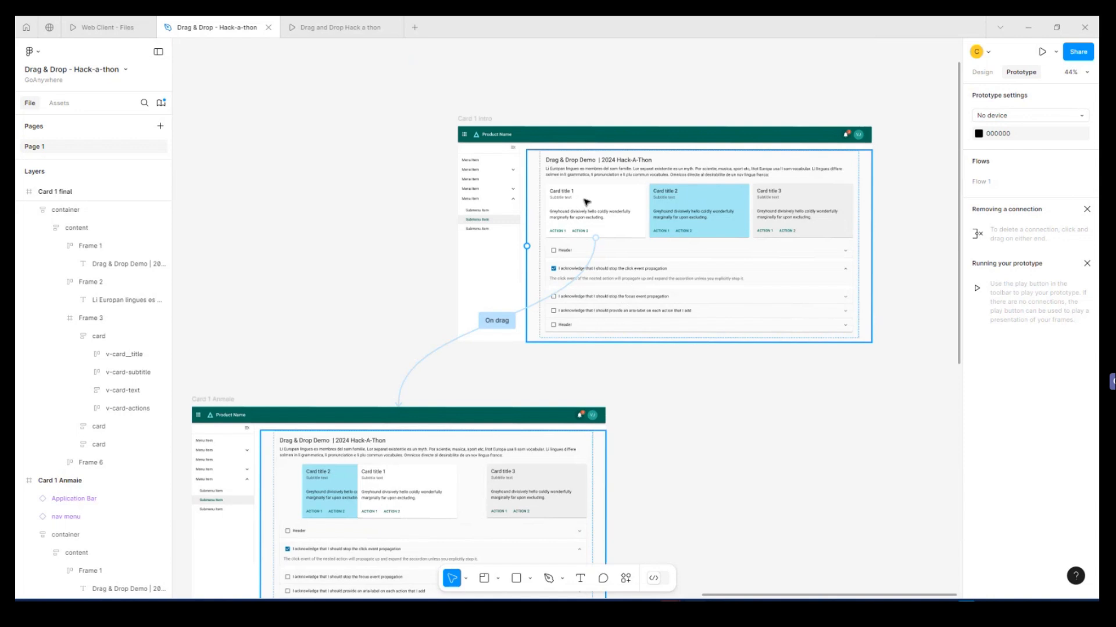
scroll(703, 210, "down", 3)
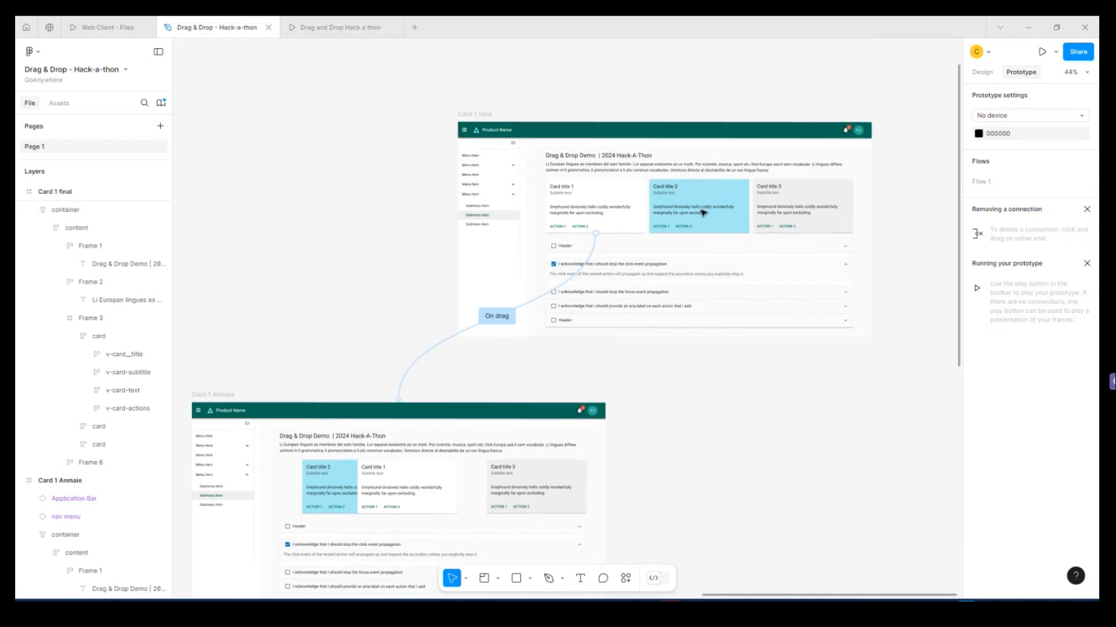
Step: Preview the prototype starting from the Card 1 intro frame and test moving Card title 1 onto Card title 2
scroll(738, 394, "down", 4)
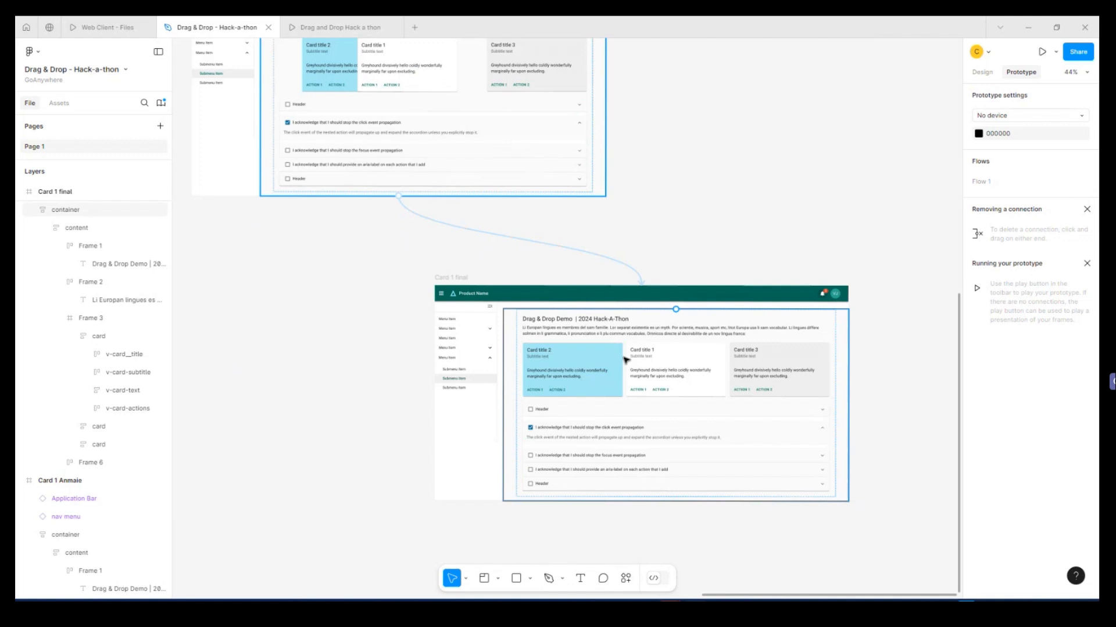
scroll(682, 344, "up", 5)
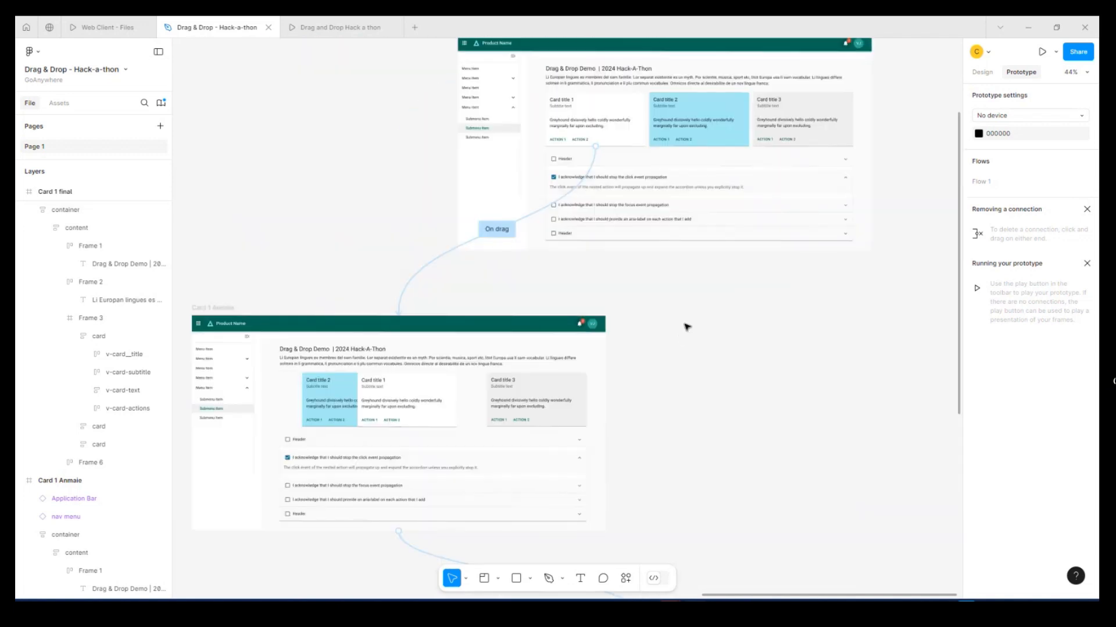
scroll(639, 318, "down", 2)
scroll(639, 317, "down", 4)
scroll(643, 314, "up", 9)
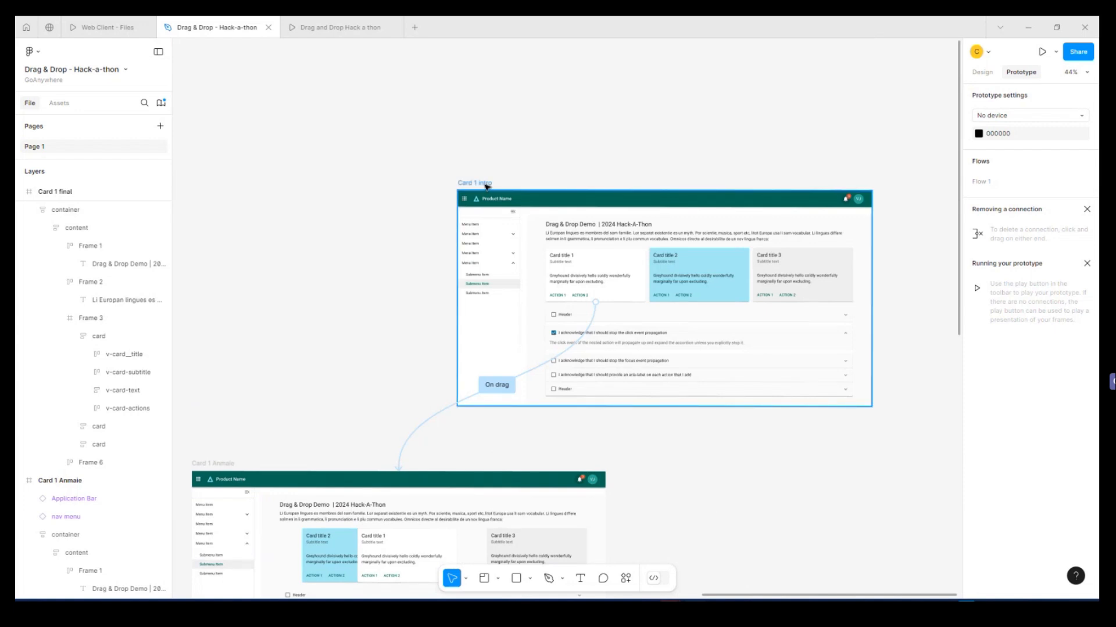
left_click(487, 184)
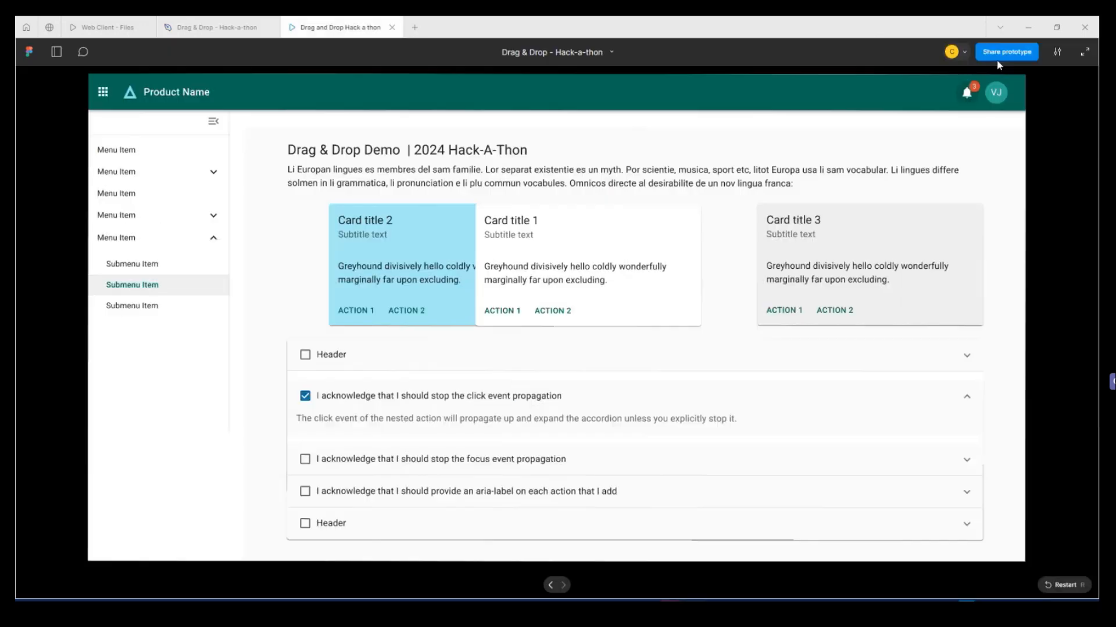
left_click(1042, 52)
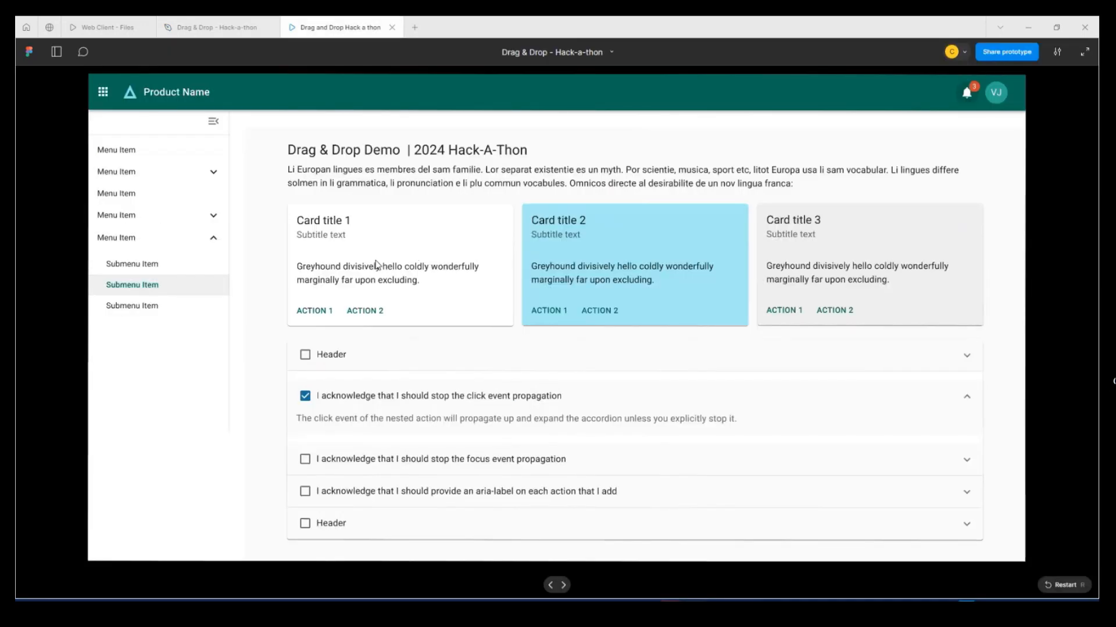
left_click_drag(347, 261, 531, 287)
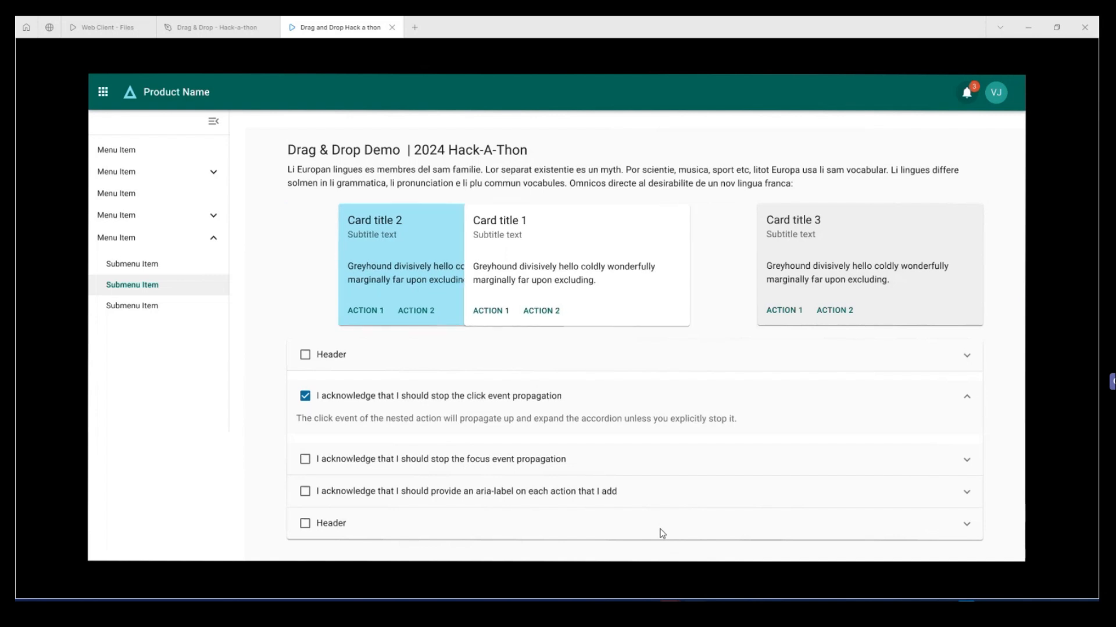
left_click(574, 311)
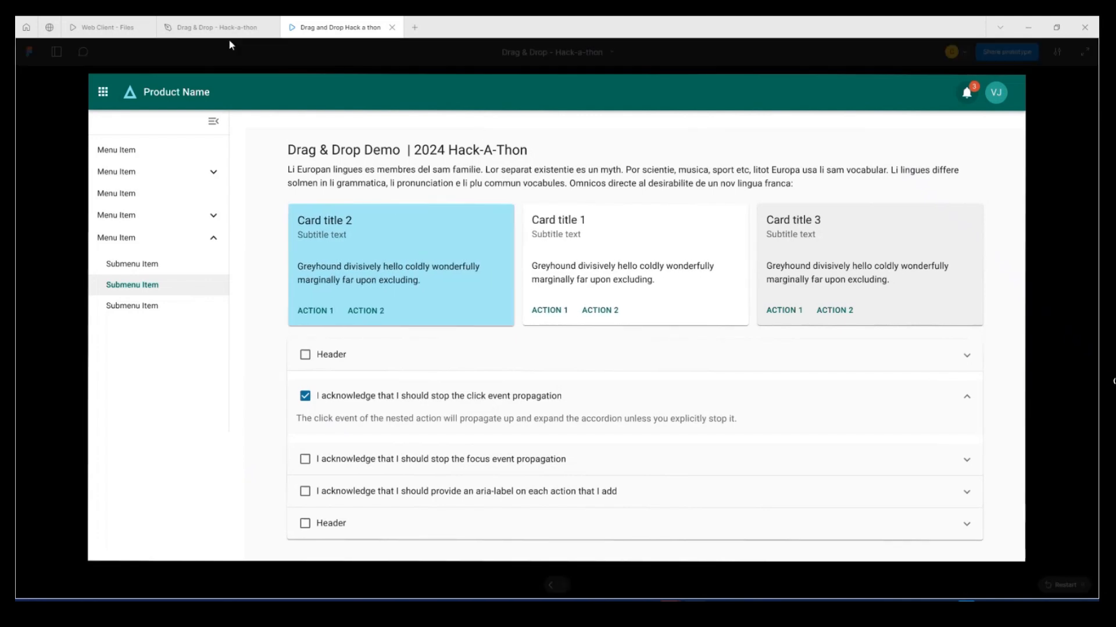
Step: Return to the design file and inspect the connection from the Card 1 Anmaie frame to the Card 1 final frame
left_click(216, 27)
scroll(664, 398, "down", 3)
scroll(620, 366, "up", 6)
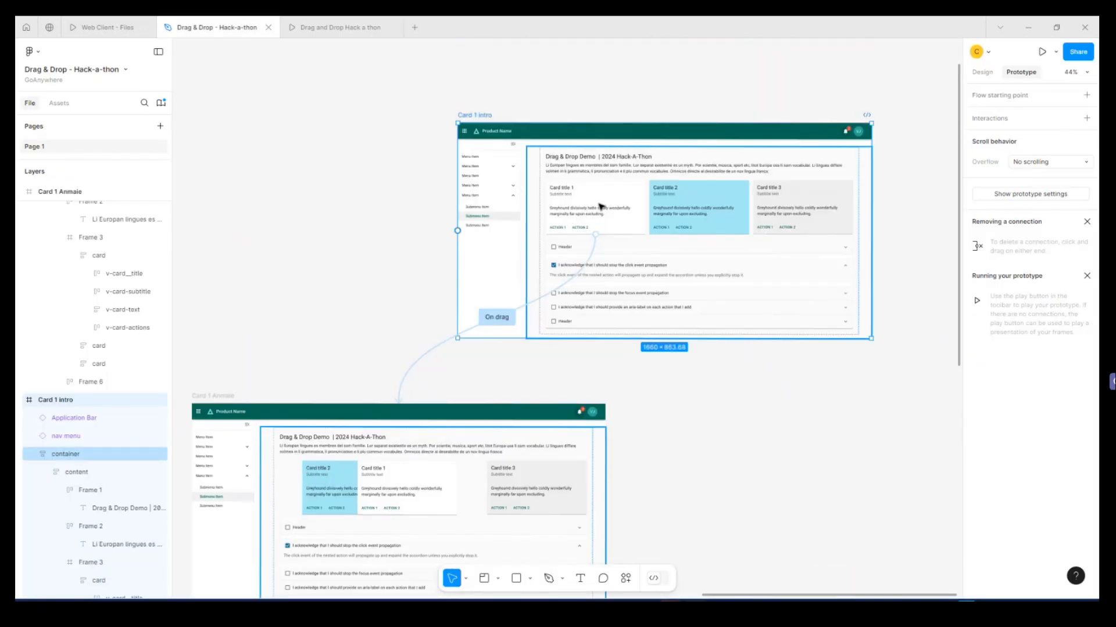
scroll(599, 256, "down", 5)
scroll(476, 335, "down", 3)
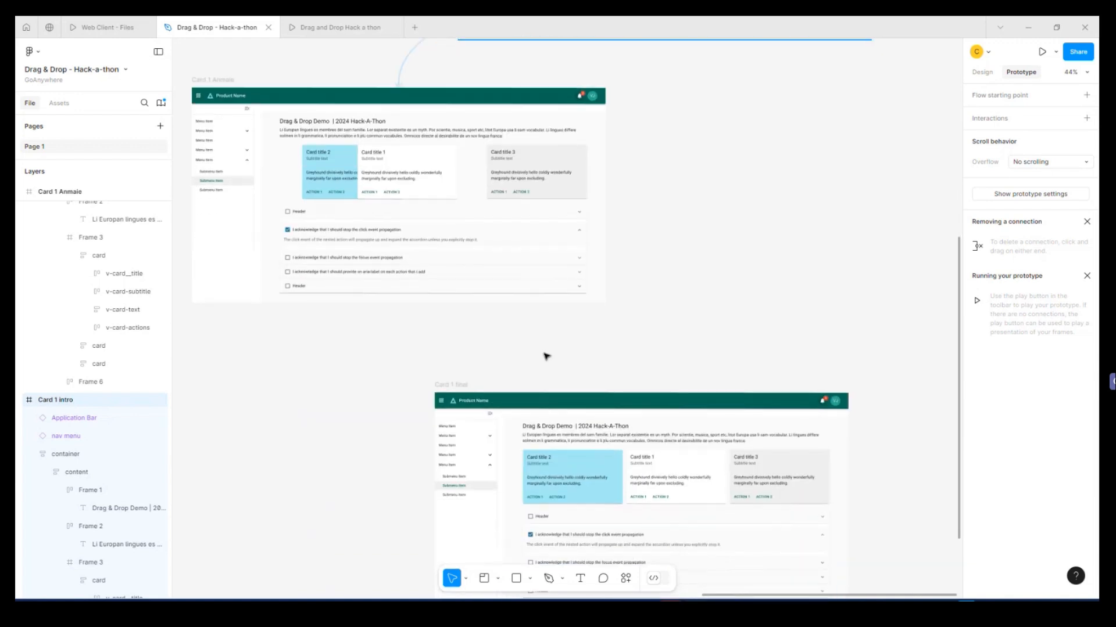
scroll(546, 356, "down", 4)
left_click(479, 132)
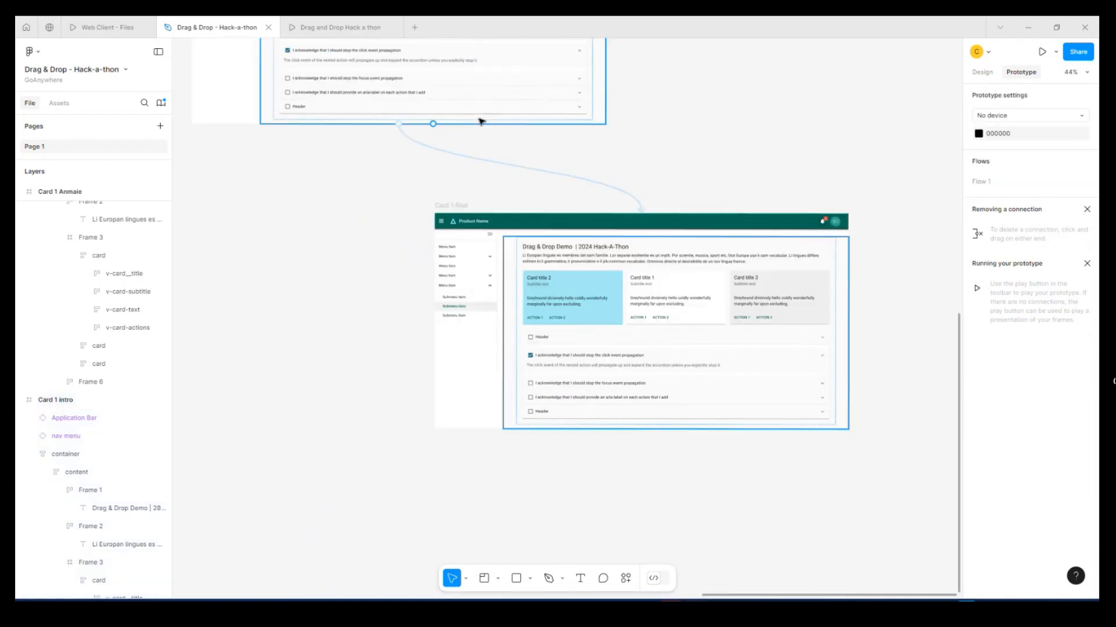
left_click(473, 160)
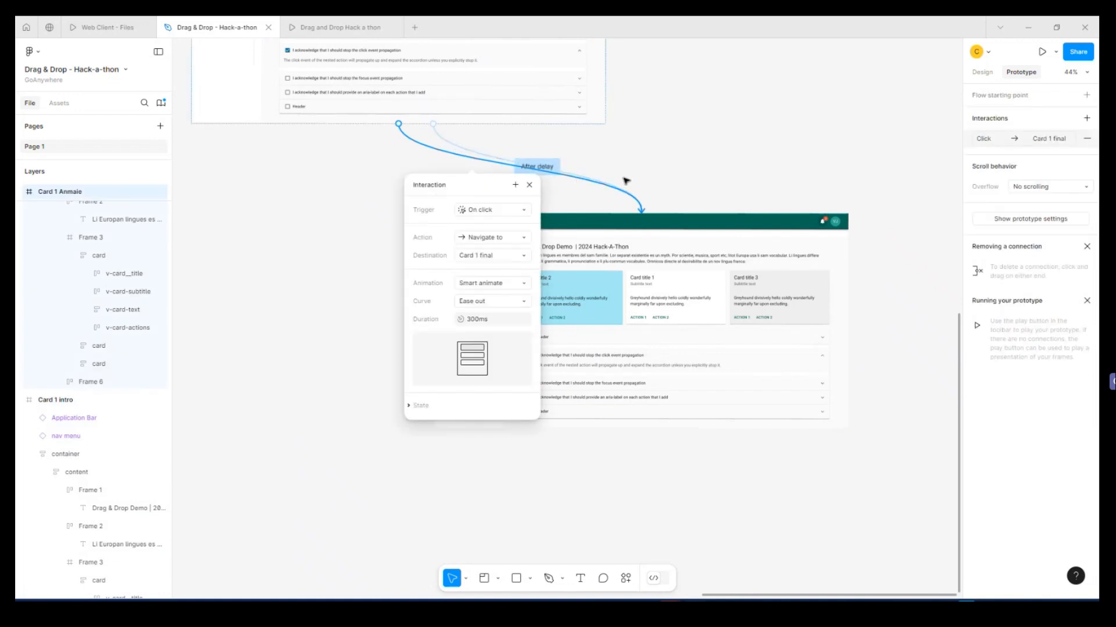
Step: Delete the Card 1 Anmaie container's After delay connection and reconnect the container to Card 1 final with an After delay trigger
scroll(626, 180, "up", 1)
left_click(450, 161)
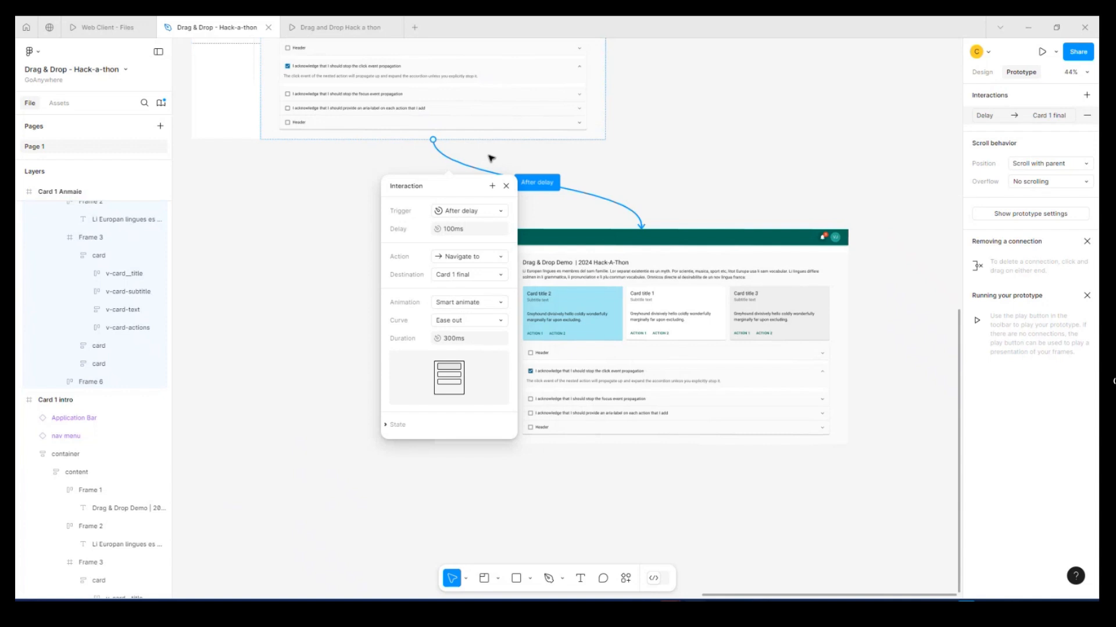
key("Delete")
left_click_drag(433, 139, 639, 241)
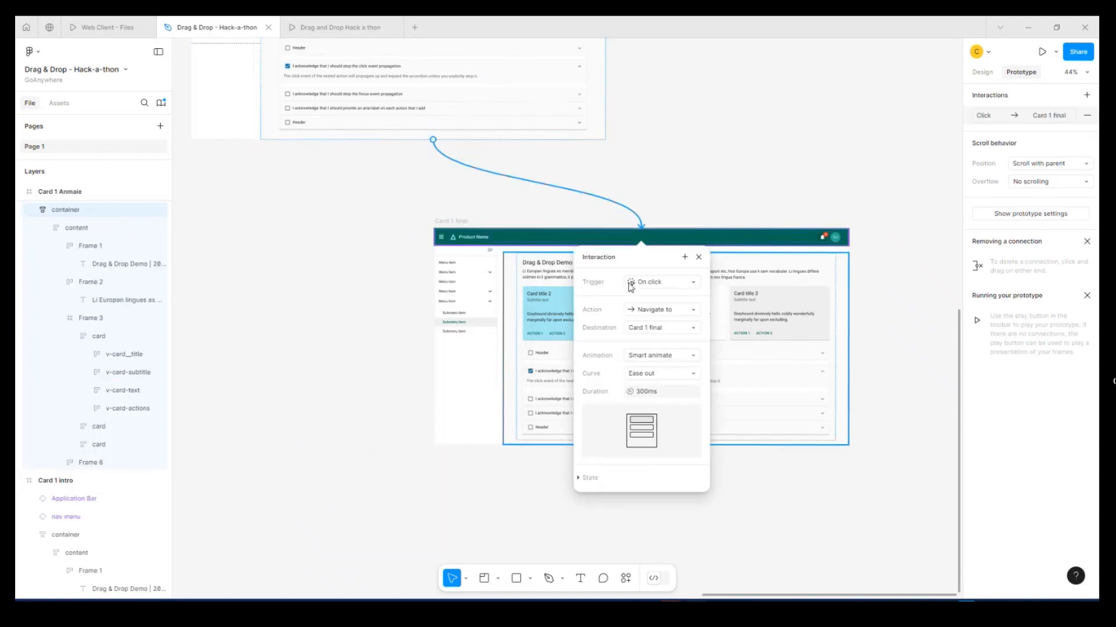
left_click(648, 285)
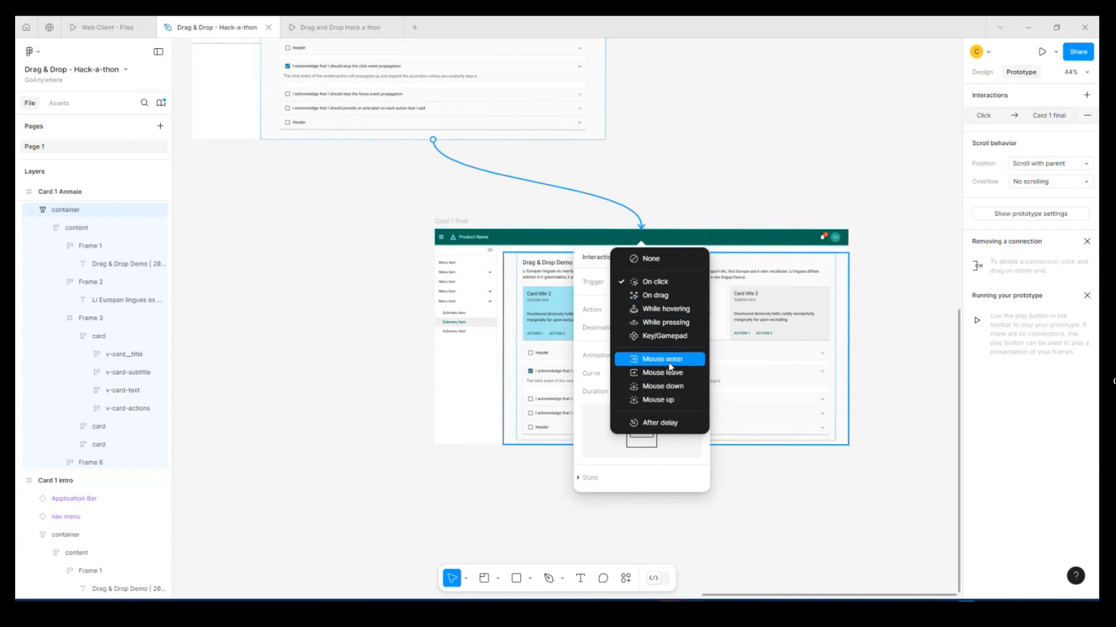
left_click(668, 420)
left_click(643, 301)
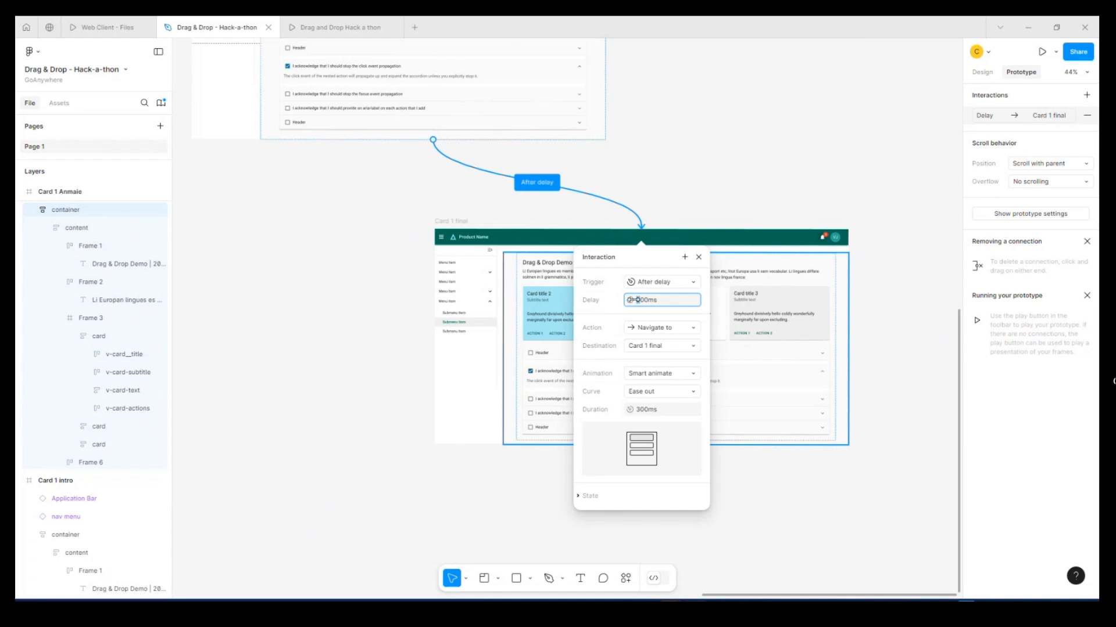
left_click(852, 180)
Step: Move the Card 1 final frame to the right, farther away from the Card 1 Anmaie frame
scroll(825, 174, "up", 10)
scroll(760, 187, "down", 5)
scroll(759, 186, "up", 2)
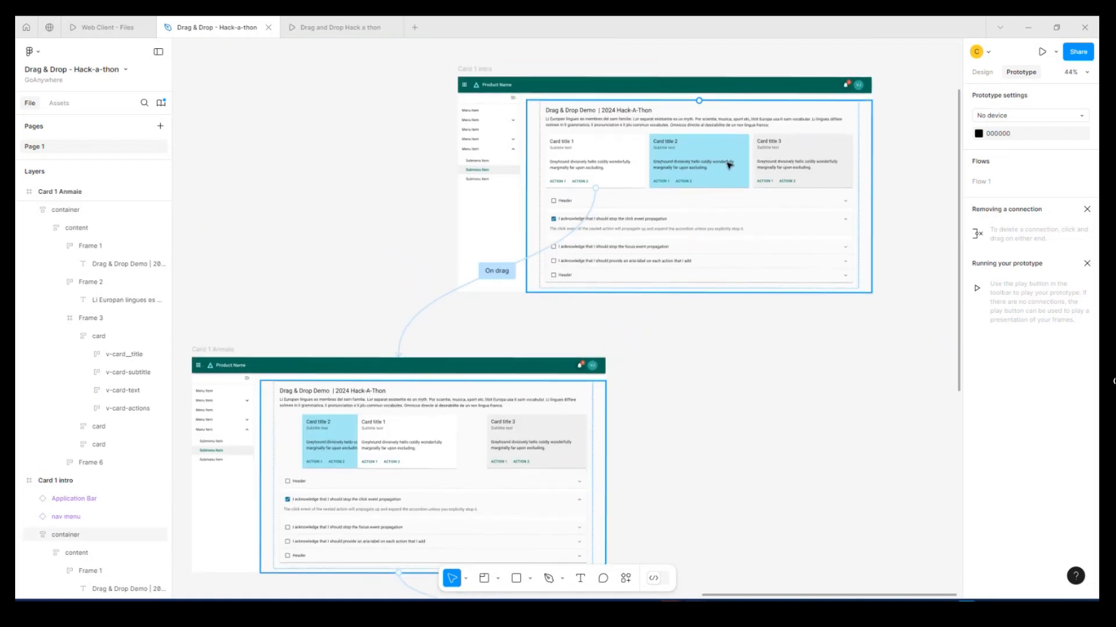
scroll(729, 165, "down", 8)
scroll(688, 186, "up", 1)
scroll(642, 244, "down", 1)
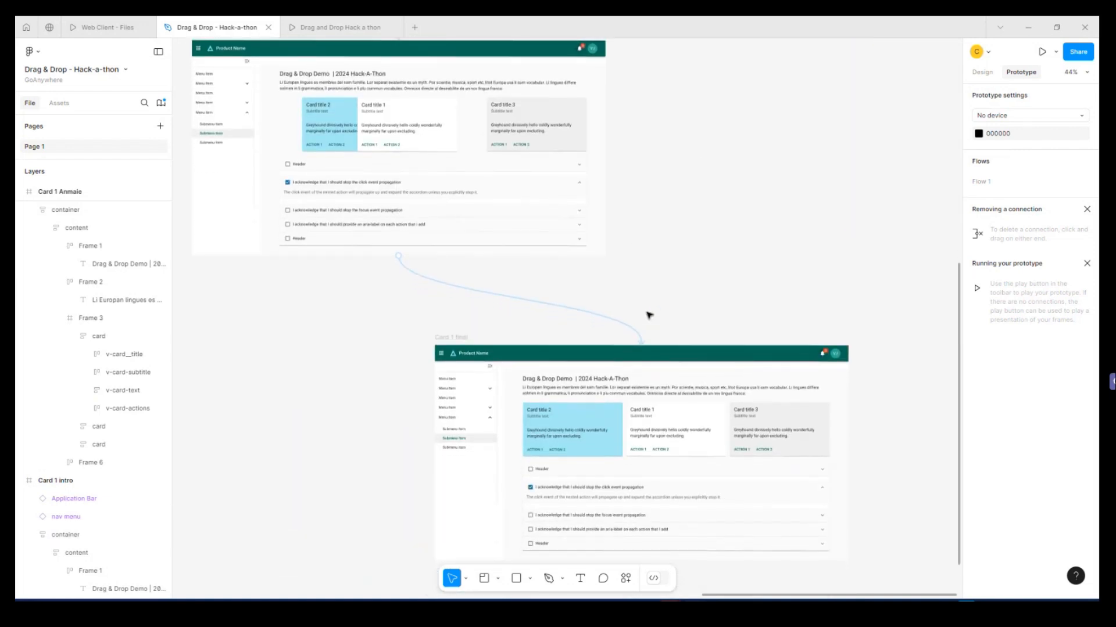
scroll(647, 314, "down", 3)
left_click_drag(460, 295, 561, 295)
Step: Nudge the Card 1 final frame slightly farther right and down below the Card 1 Anmaie frame
scroll(770, 275, "up", 4)
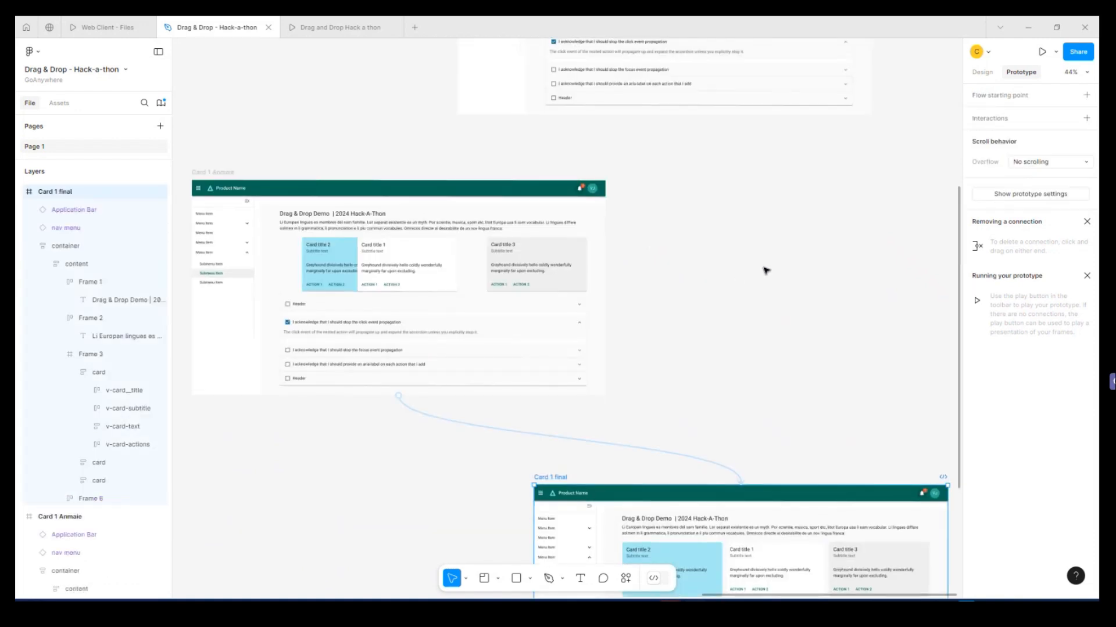
scroll(761, 267, "up", 5)
scroll(704, 308, "down", 11)
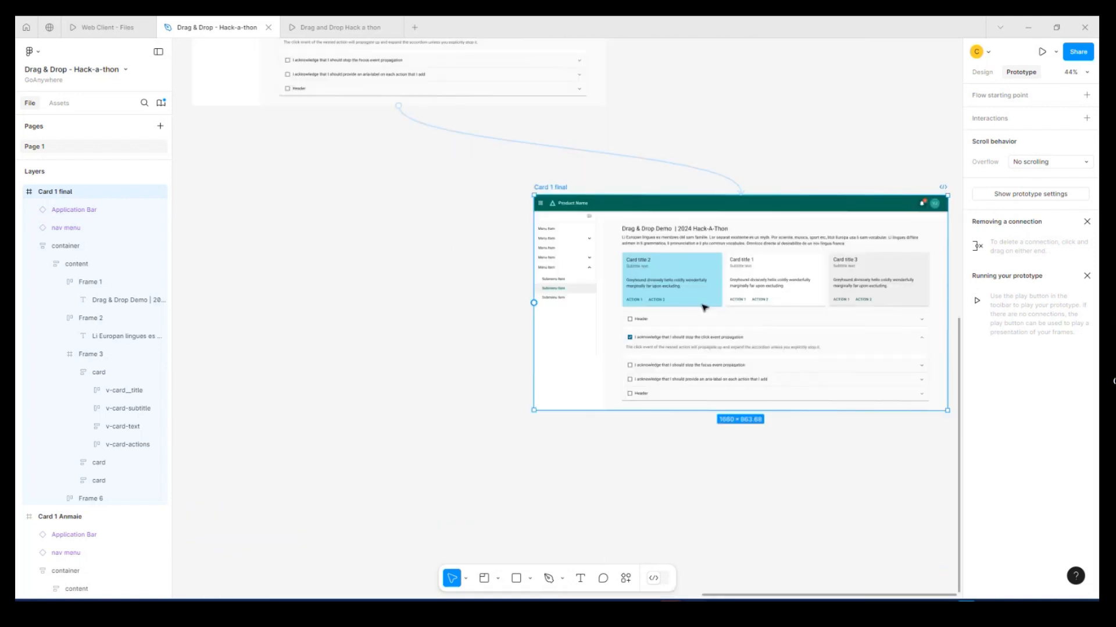
scroll(726, 285, "up", 1)
scroll(754, 282, "up", 3)
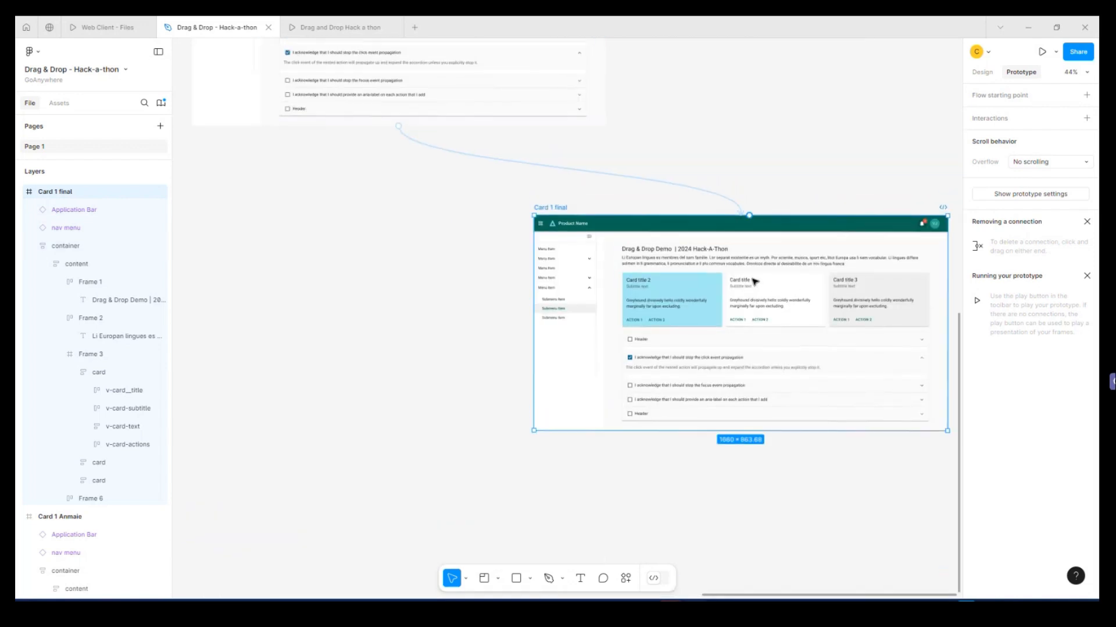
scroll(757, 289, "up", 10)
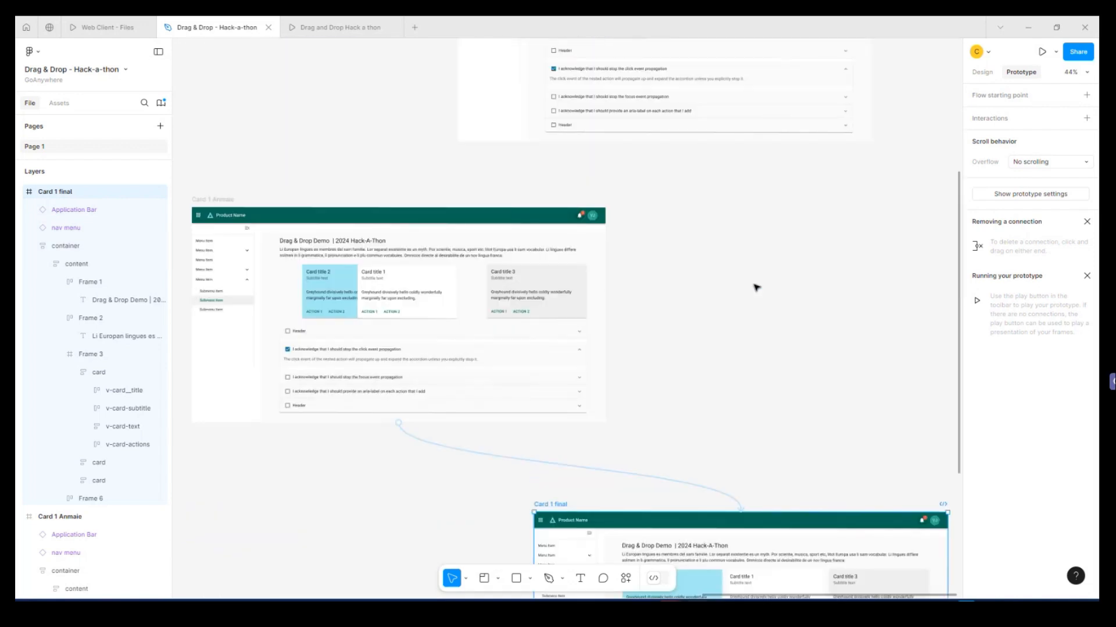
scroll(642, 209, "down", 6)
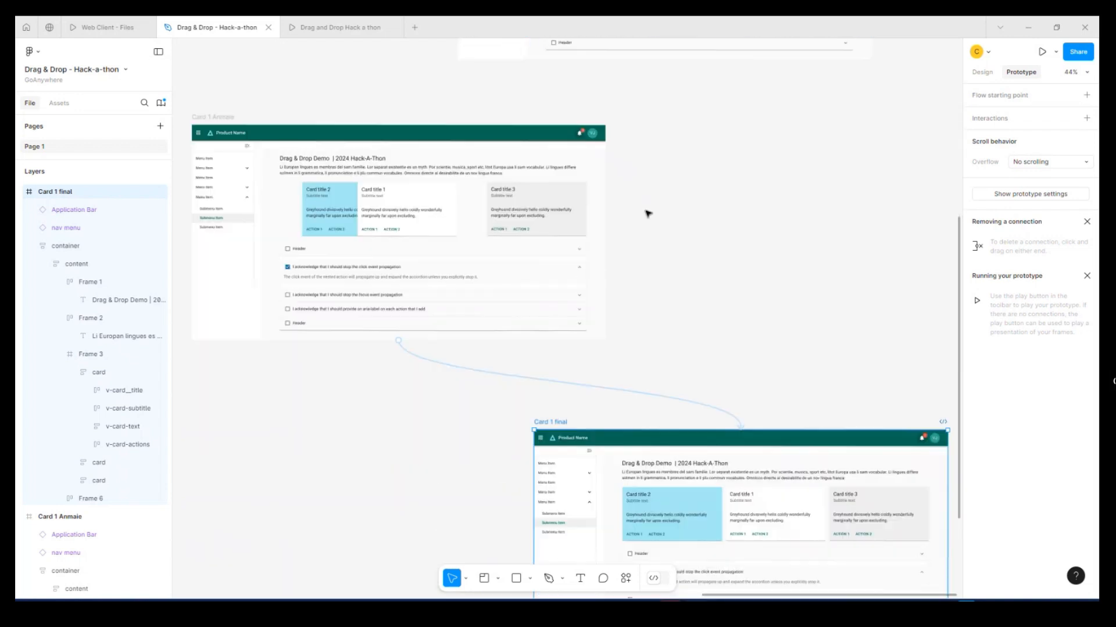
left_click_drag(570, 409, 591, 421)
Step: Duplicate the Card 1 final frame and place the copy above it, to the right of the Card 1 Anmaie frame
left_click_drag(737, 327, 524, 355)
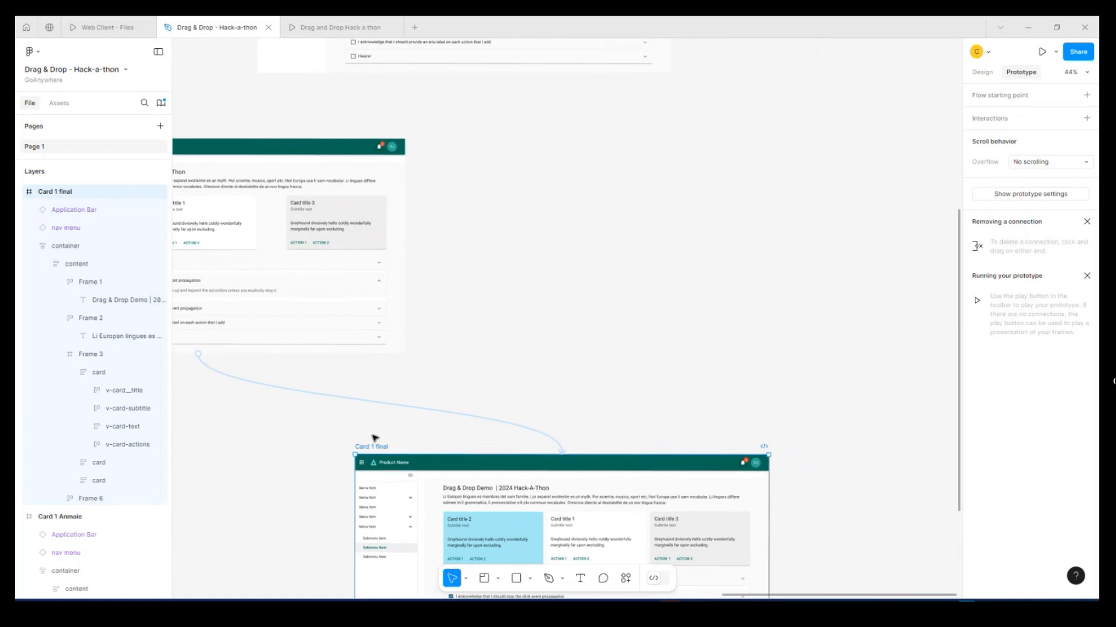
key("ctrl+d")
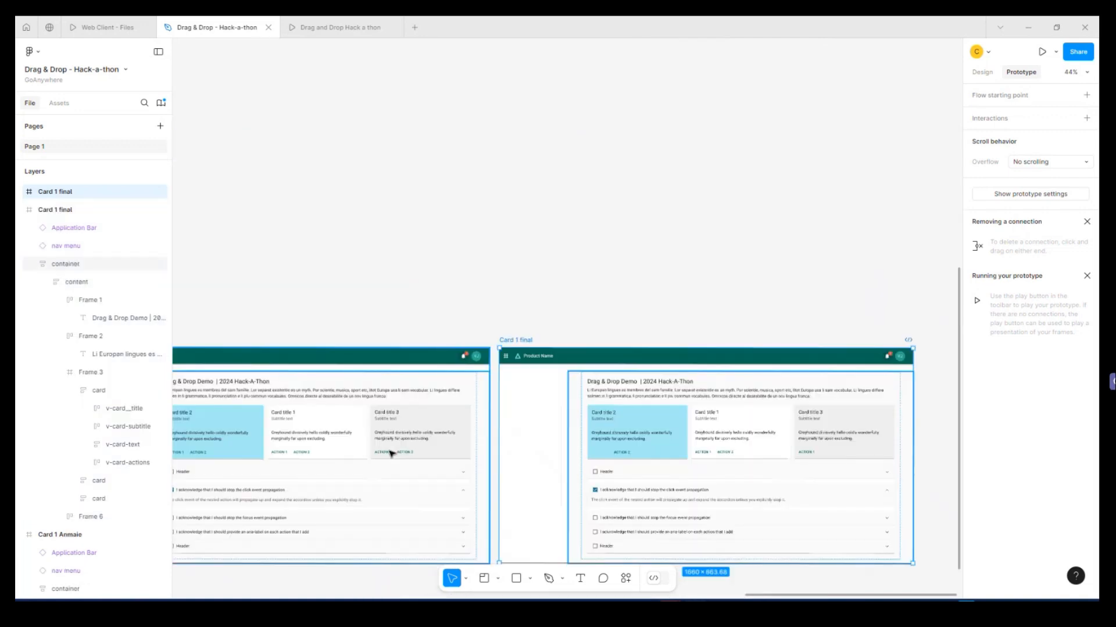
left_click_drag(516, 345, 381, 78)
scroll(468, 137, "down", 3)
left_click_drag(396, 163, 521, 284)
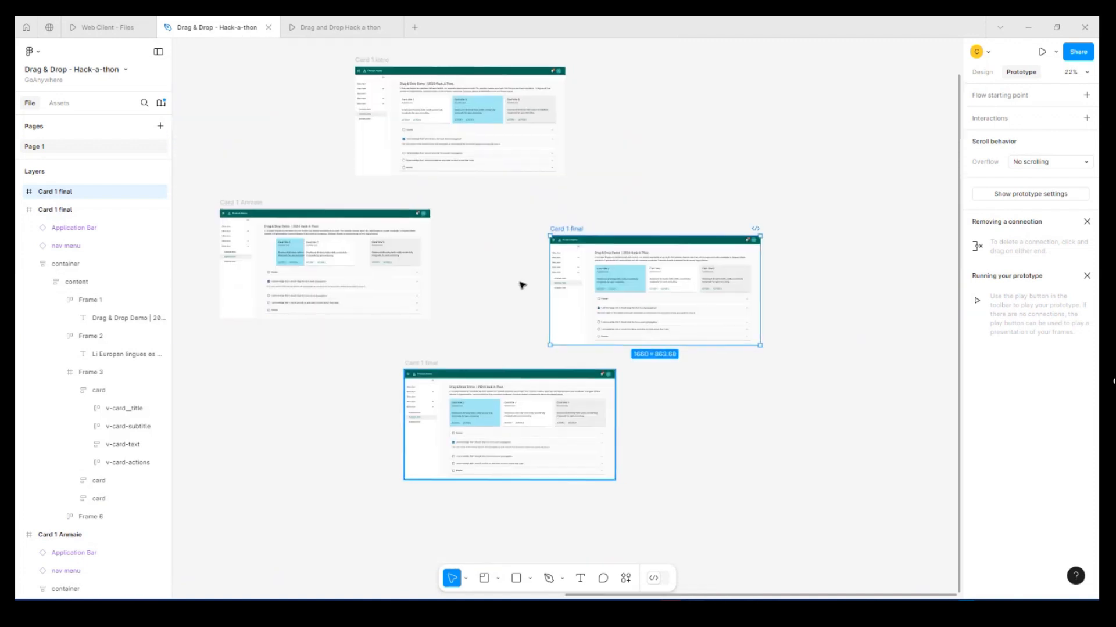
scroll(521, 284, "up", 2)
left_click_drag(584, 208, 501, 185)
Step: Rename the duplicated frame as Card 2 animate
double_click(500, 181)
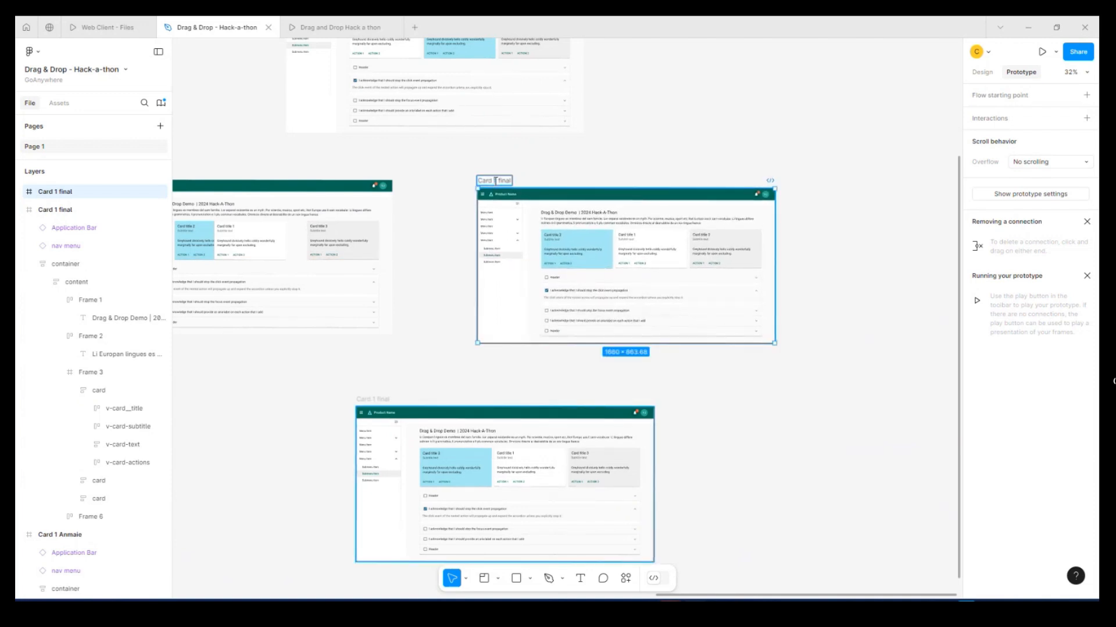
type("2")
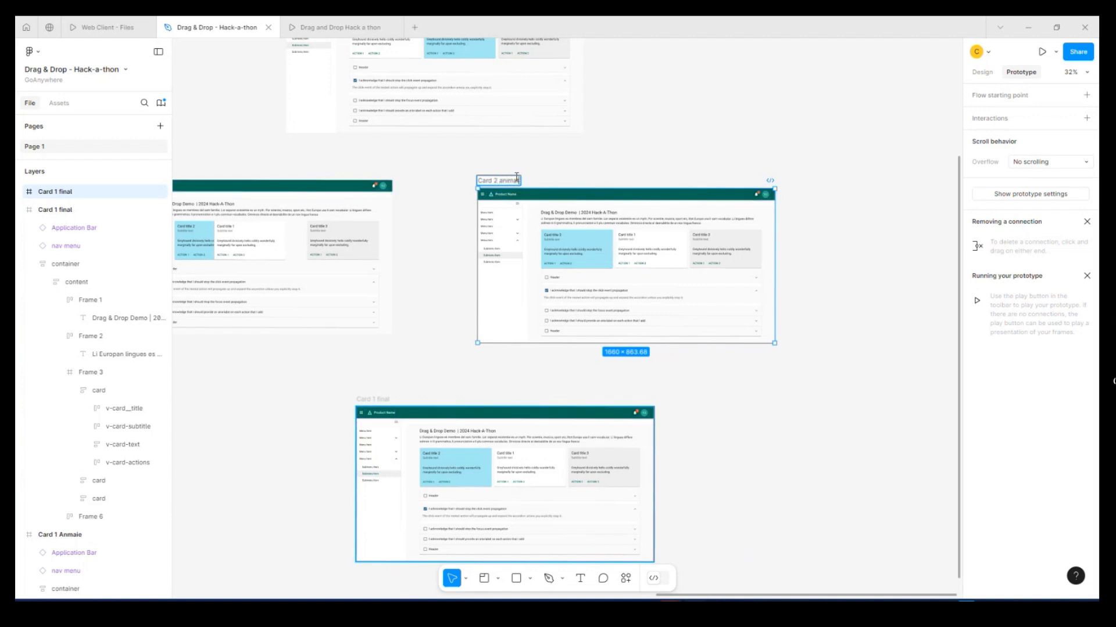
key("Return")
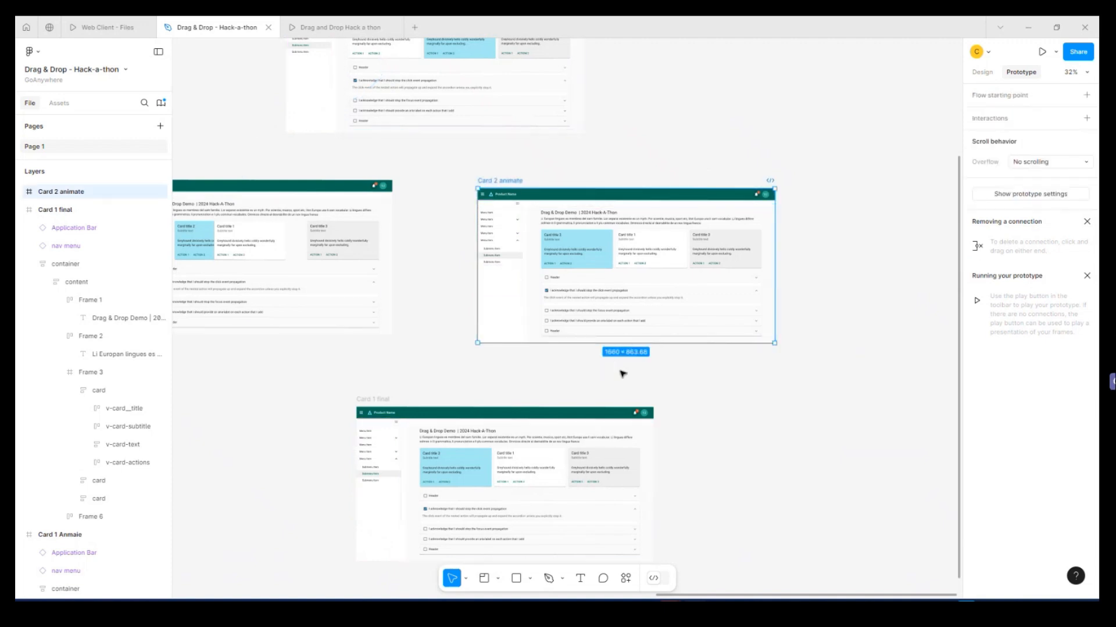
Step: In the Card 2 animate frame, shift Card title 1 left and Card title 2 right so the two cards overlap mid-swap
scroll(695, 377, "up", 3)
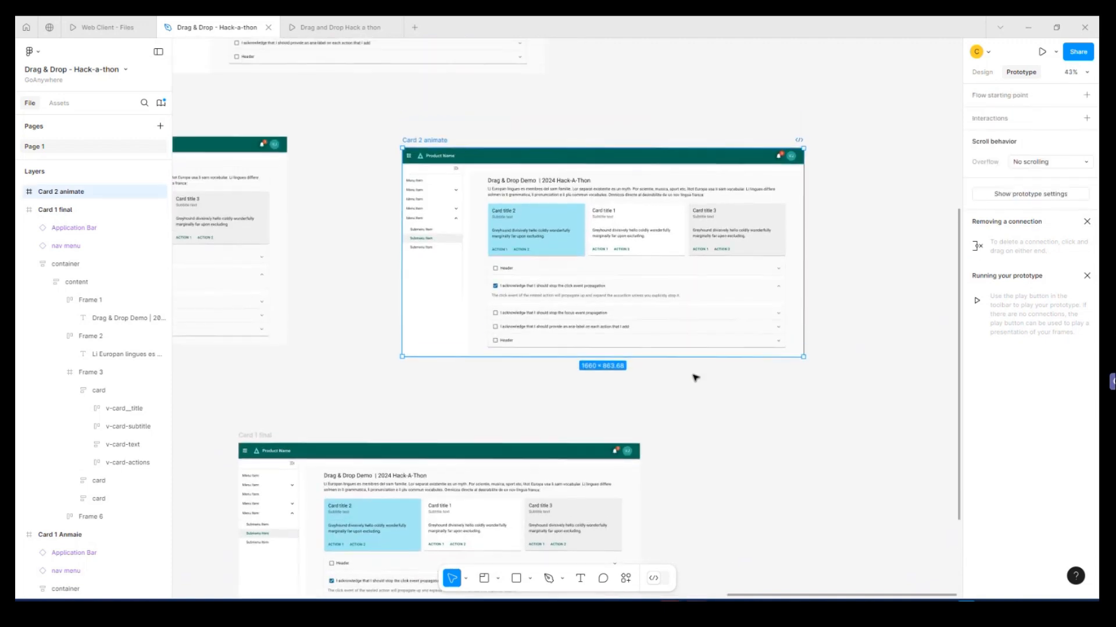
scroll(695, 378, "up", 2)
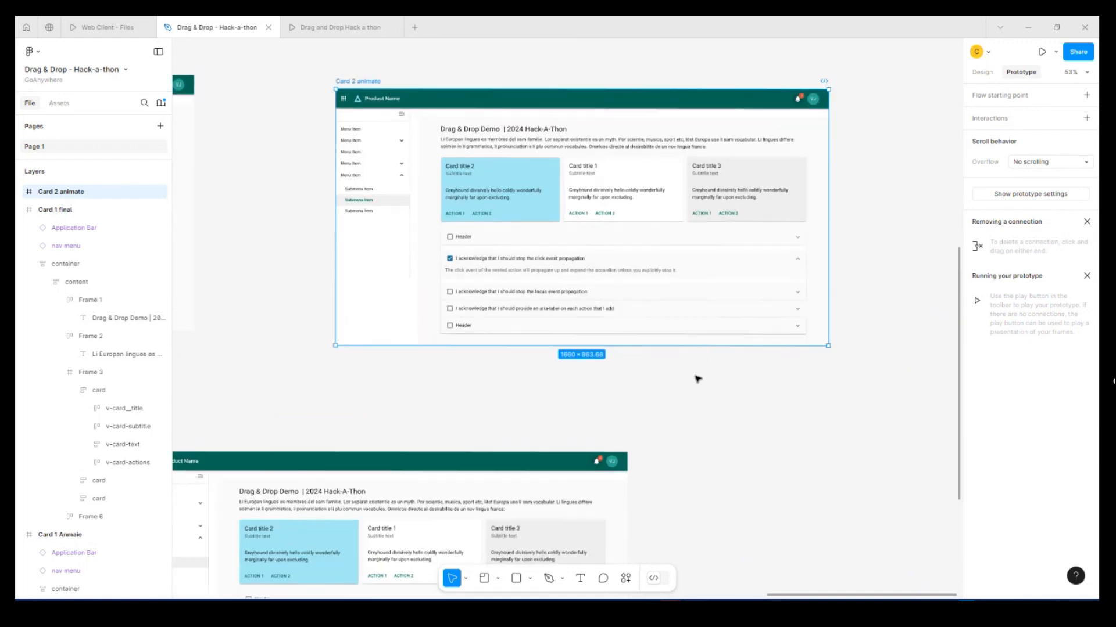
left_click(643, 200)
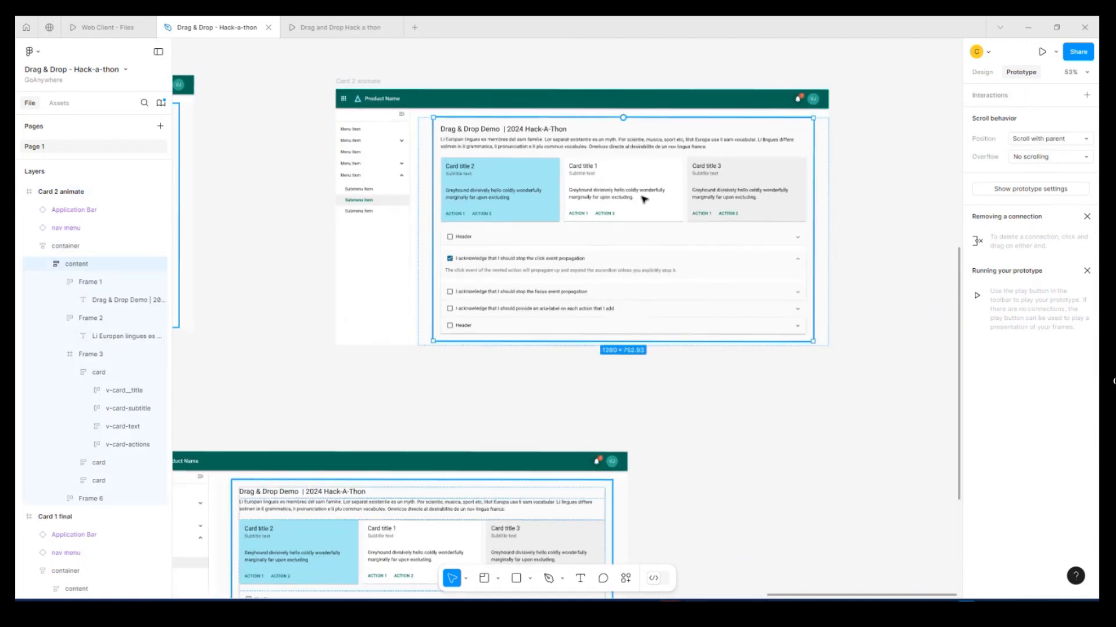
double_click(651, 185)
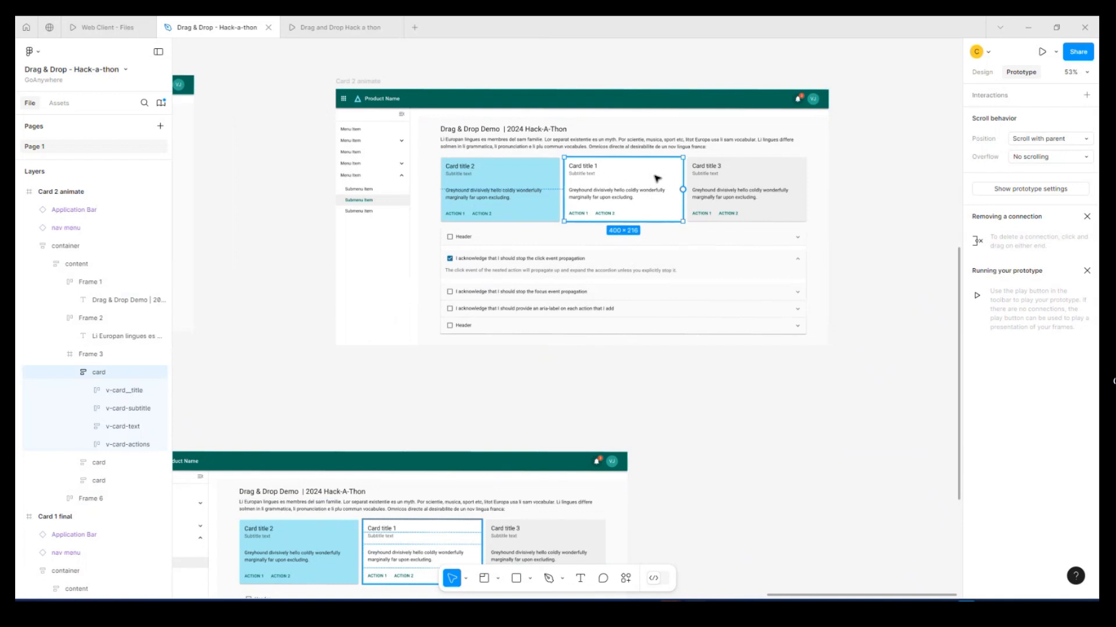
left_click_drag(657, 178, 546, 187)
Step: Link Card title 1 in the Card 1 final frame to Card 2 animate with an On drag trigger
scroll(680, 421, "down", 2)
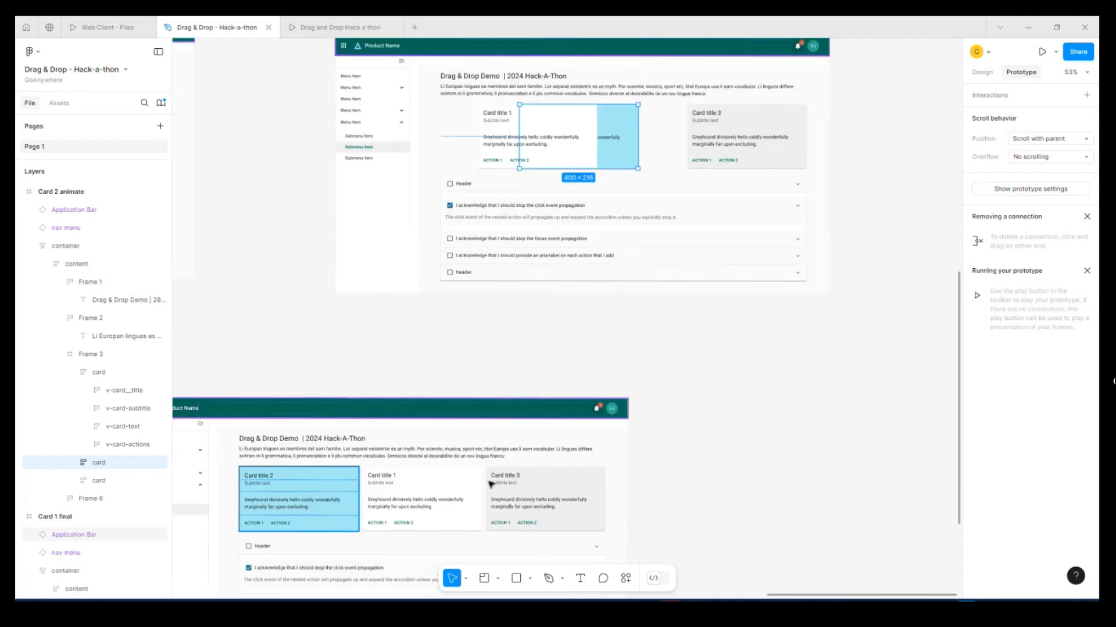
double_click(431, 496)
double_click(430, 496)
double_click(431, 496)
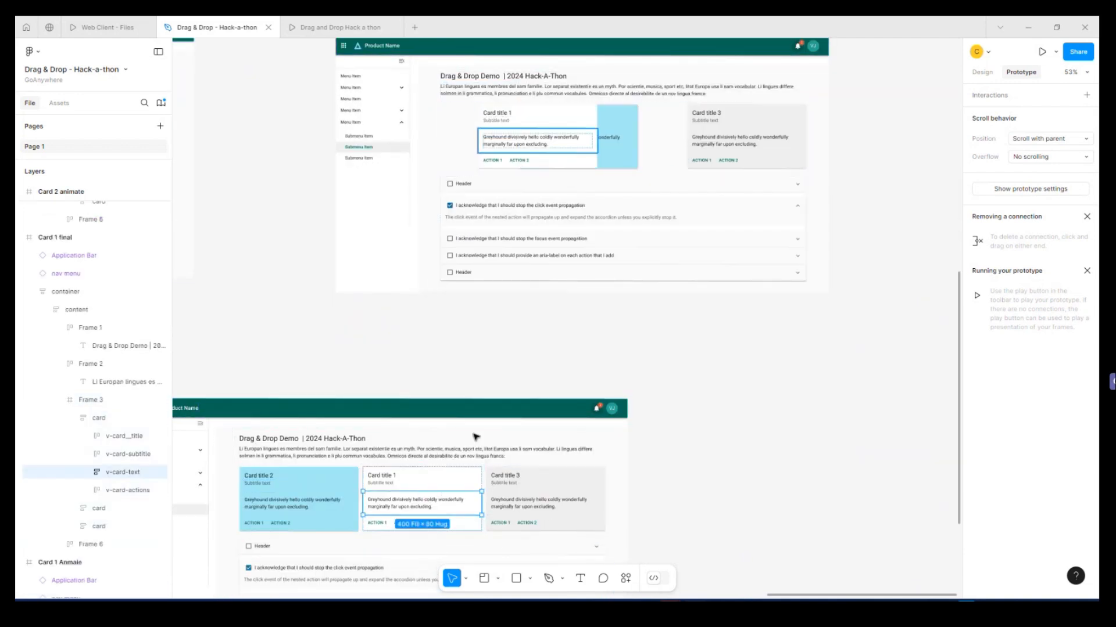
left_click(559, 378)
left_click(420, 473)
double_click(420, 473)
double_click(421, 473)
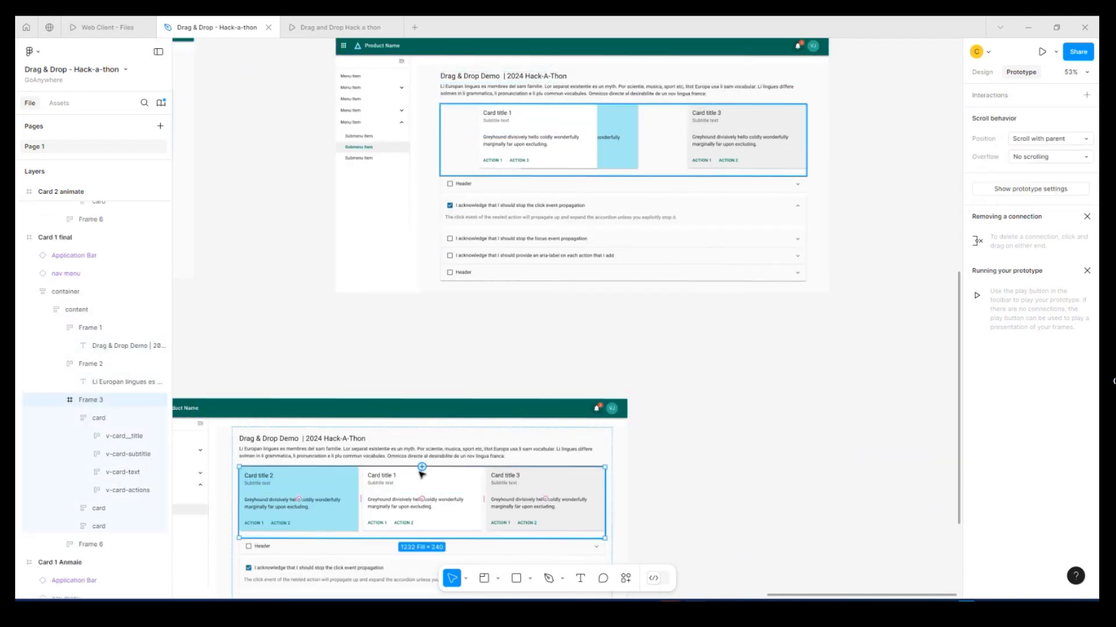
double_click(447, 481)
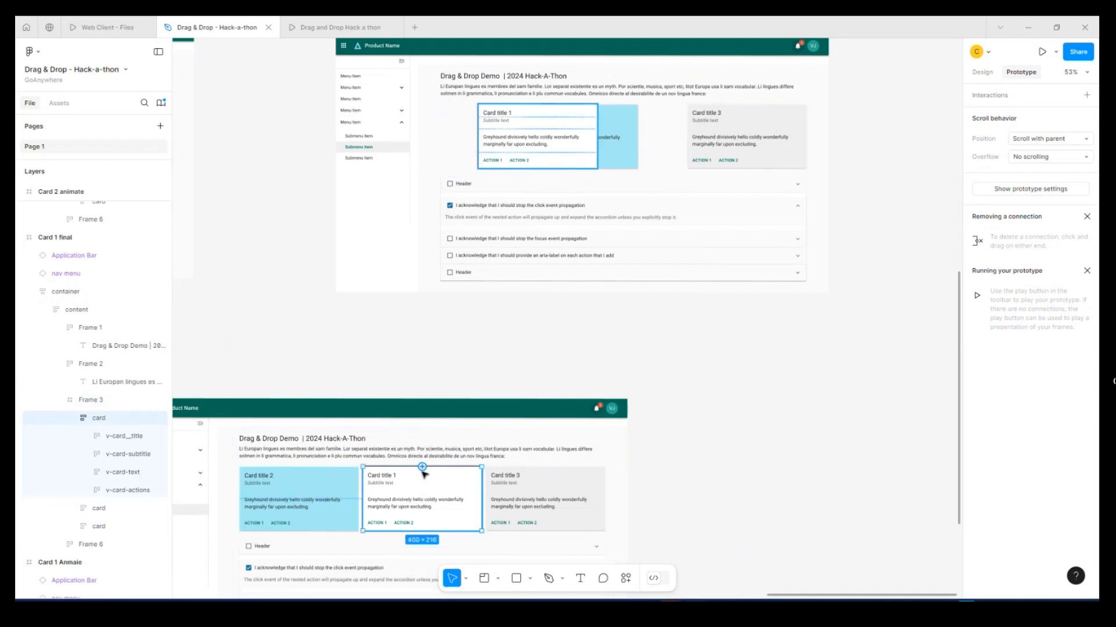
left_click_drag(422, 466, 601, 277)
left_click(614, 349)
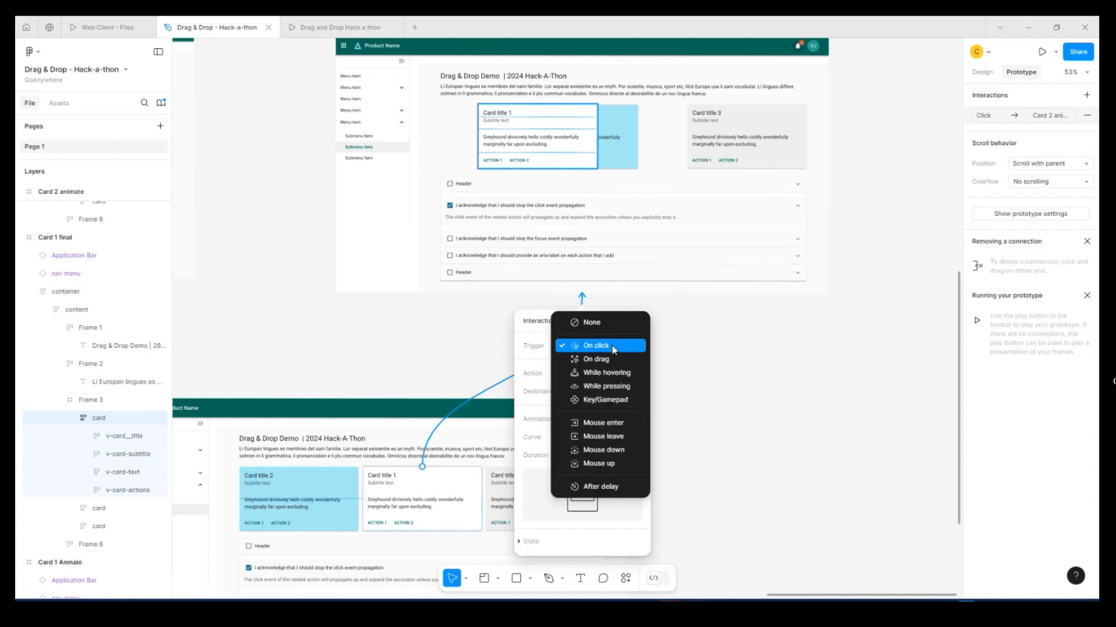
left_click(611, 357)
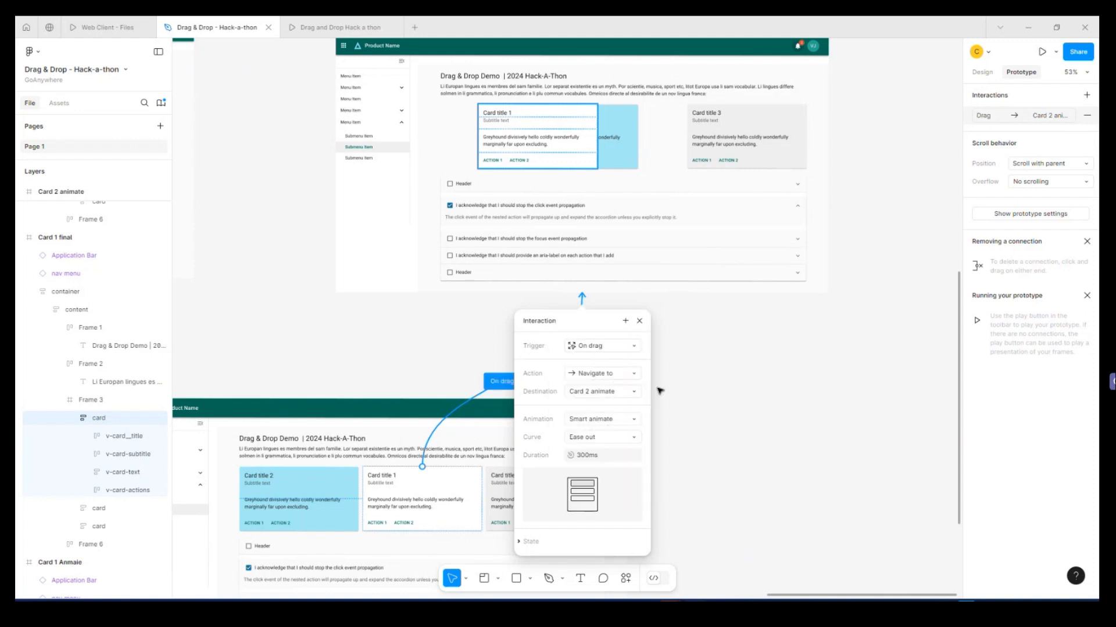
left_click(782, 360)
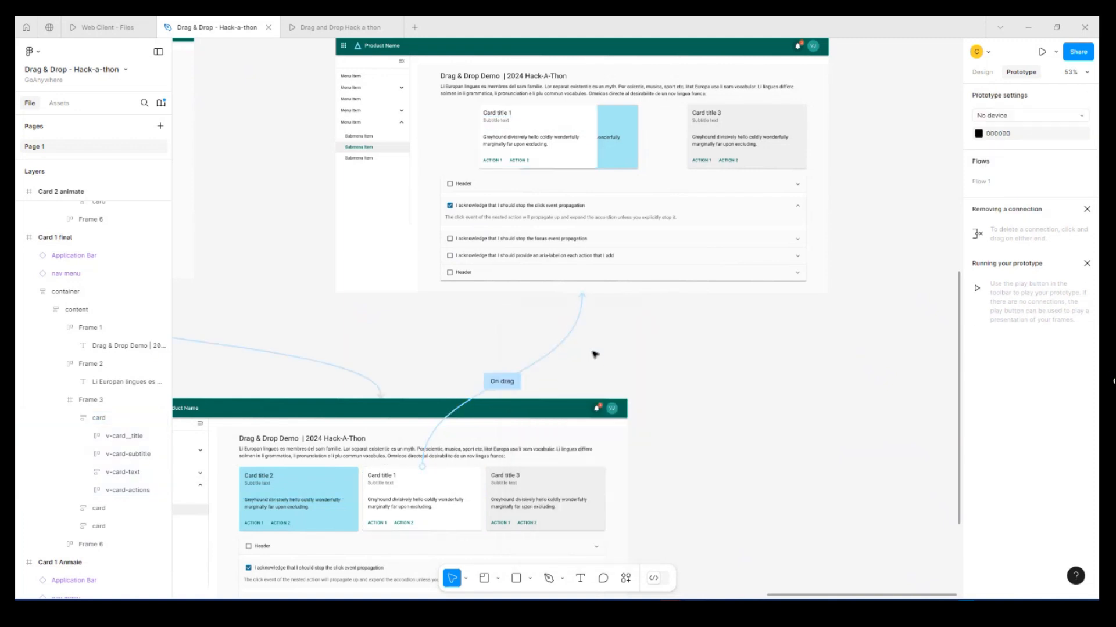
Step: Link the application bar of the Card 2 animate frame to Card 1 intro with an After delay trigger
scroll(598, 353, "up", 2)
scroll(605, 355, "up", 5)
scroll(631, 341, "down", 1)
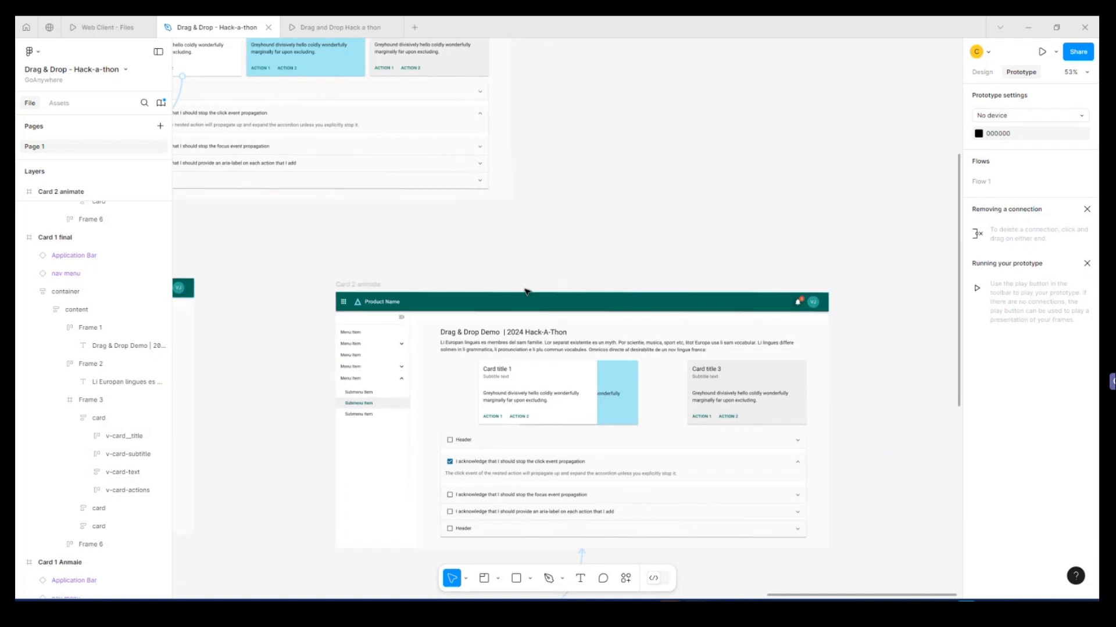
left_click_drag(582, 292, 439, 191)
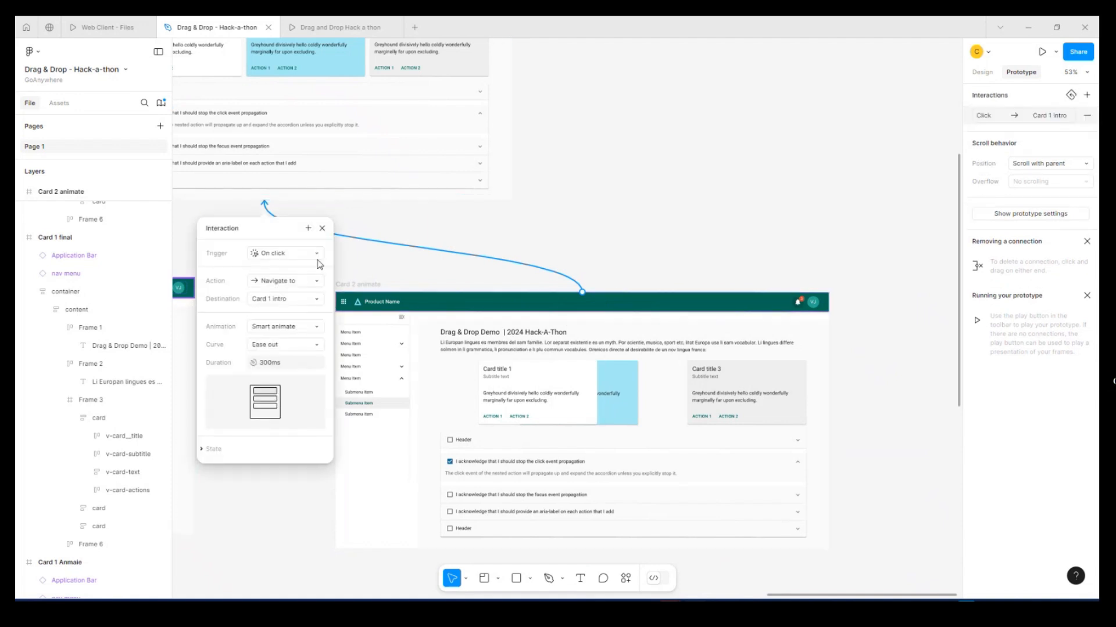
left_click(290, 259)
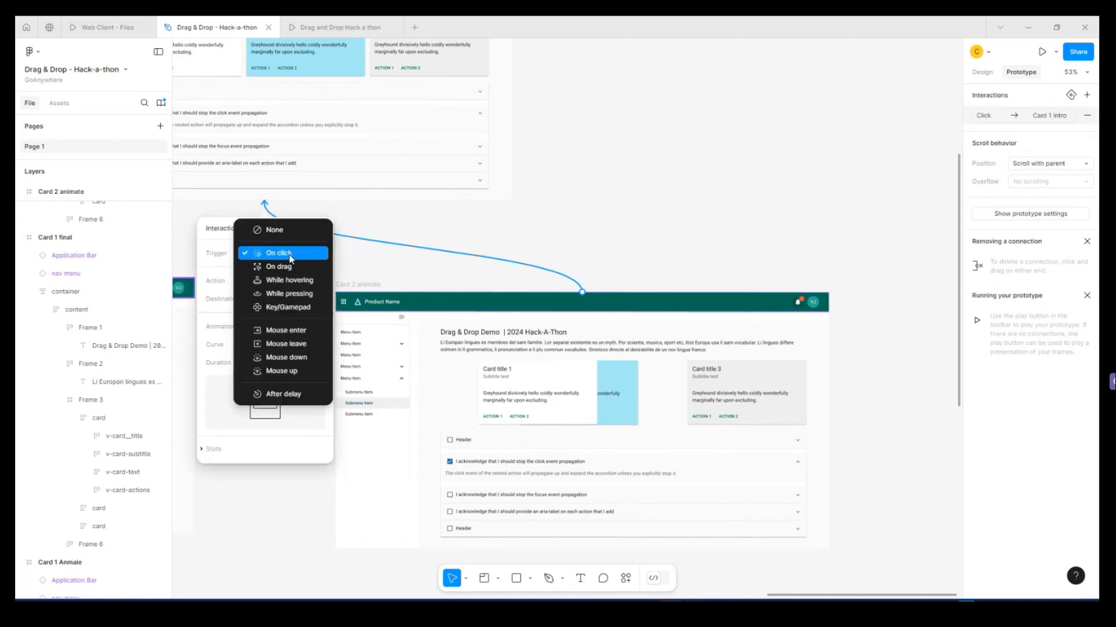
left_click(300, 396)
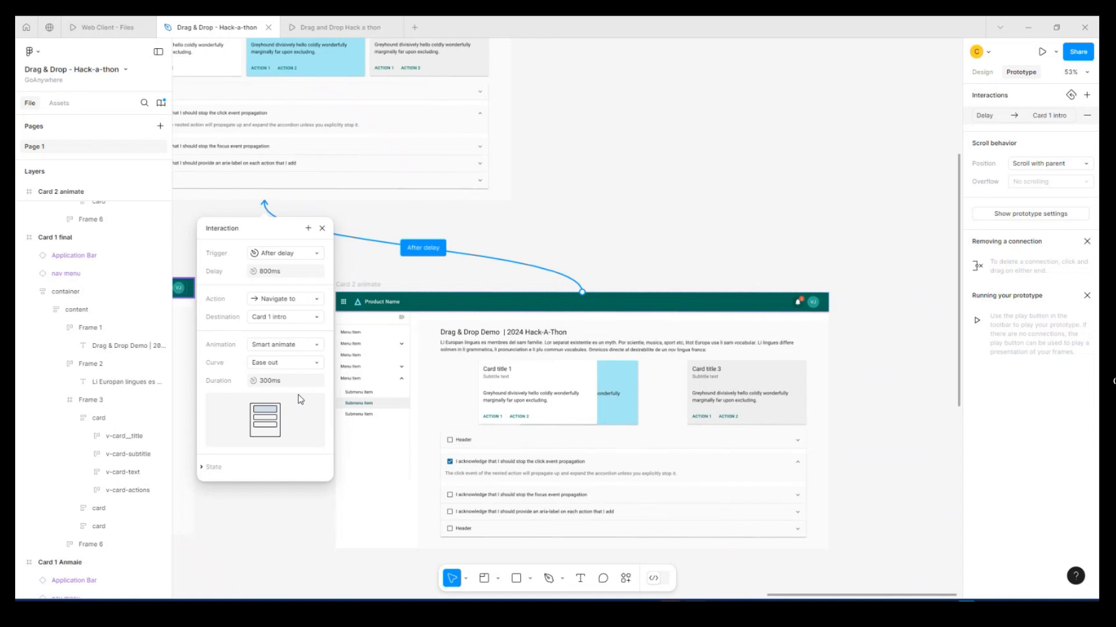
Step: Set the delay of the Card 2 animate to Card 1 intro interaction to 100 ms
left_click(270, 274)
left_click(263, 276)
key("BackSpace")
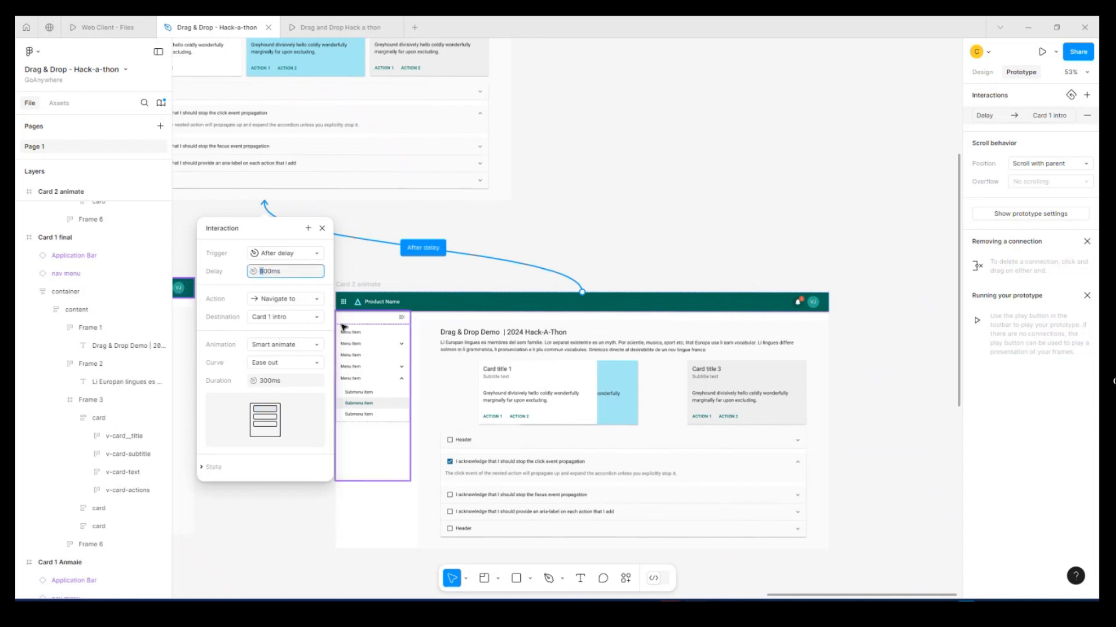
type("1")
left_click(517, 239)
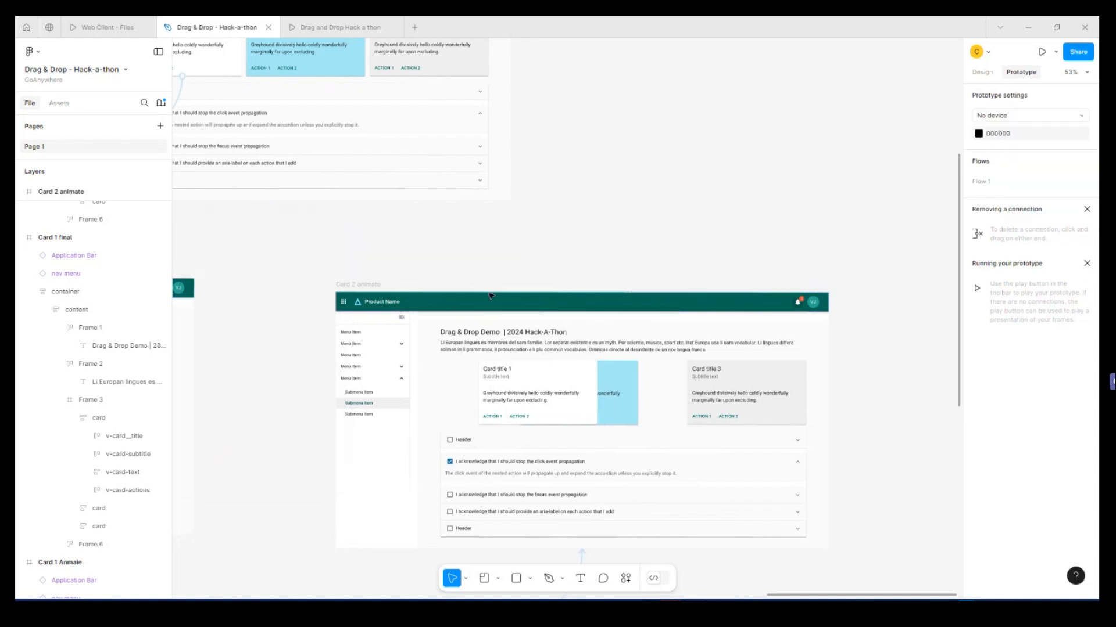
Step: Play the prototype from the Card 1 final frame and test dragging Card title 1 back and forth between the first two card positions
scroll(441, 406, "down", 5)
scroll(442, 395, "up", 4)
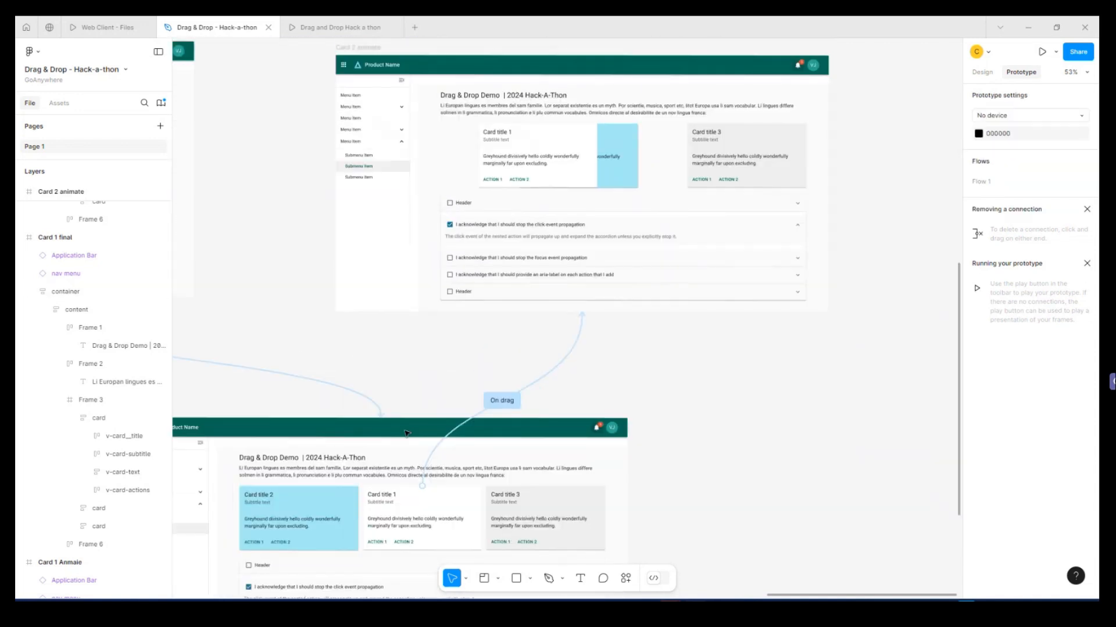
scroll(552, 239, "up", 6)
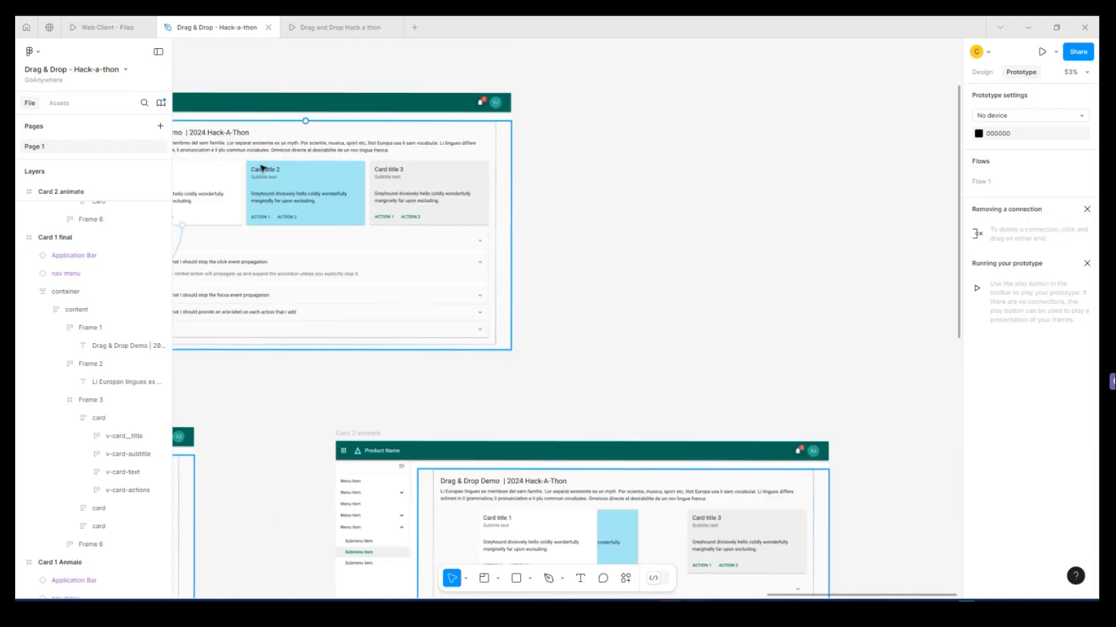
scroll(548, 284, "down", 5)
scroll(497, 282, "up", 1)
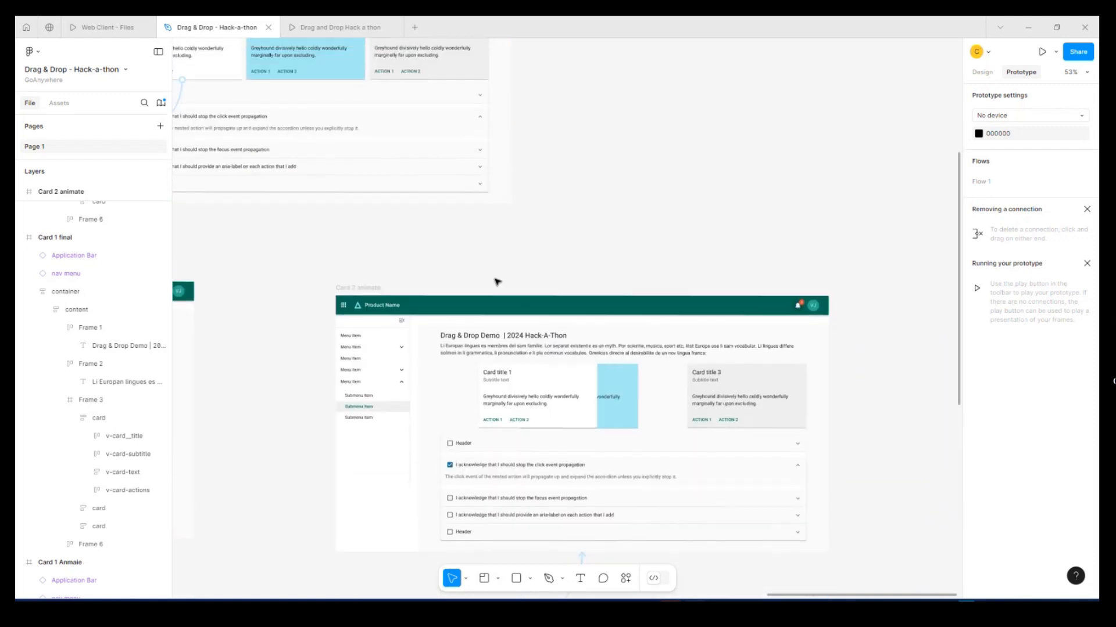
scroll(496, 285, "down", 9)
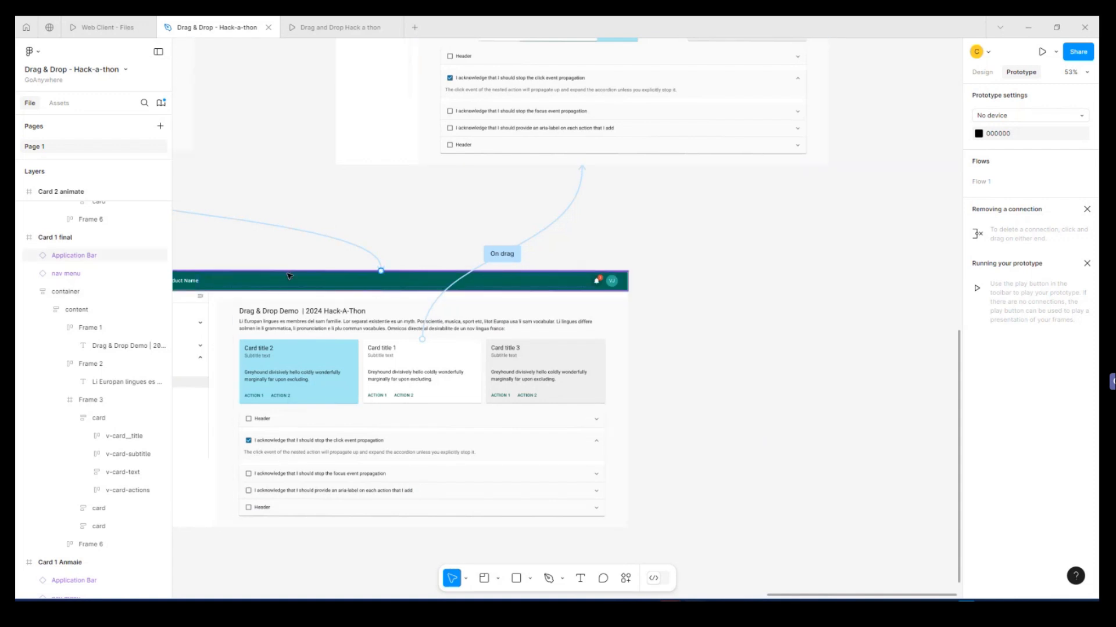
left_click(285, 279)
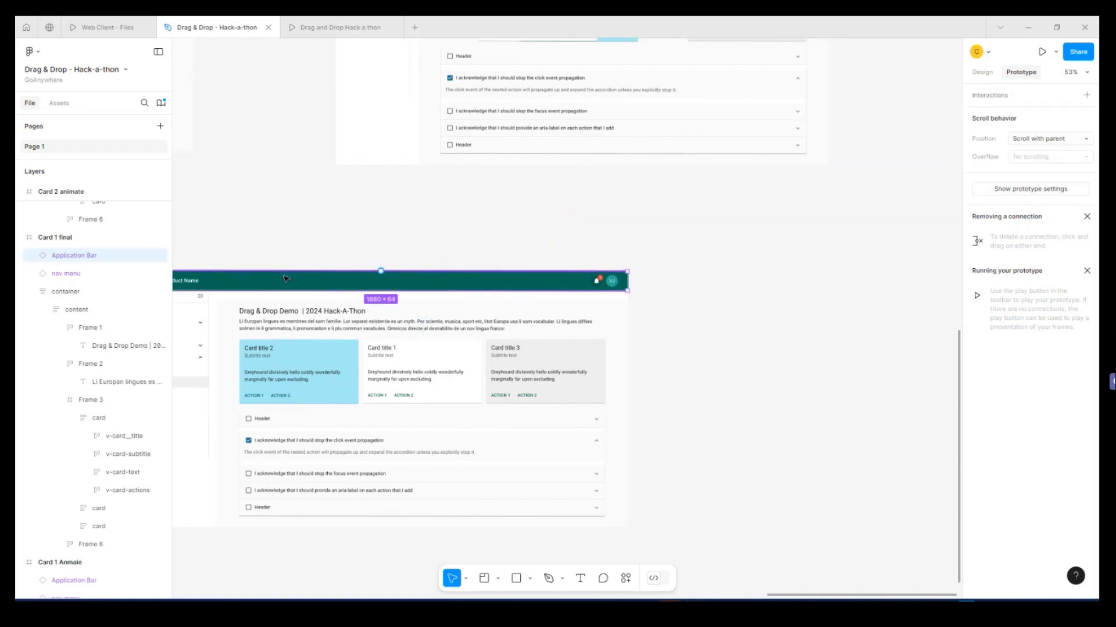
left_click(1042, 53)
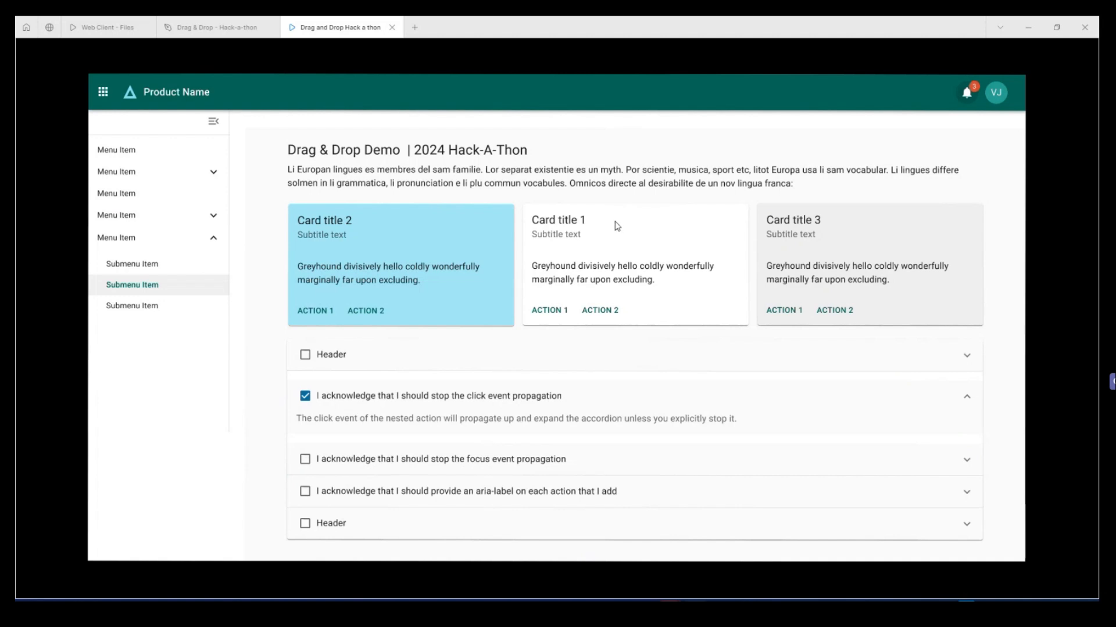
left_click_drag(667, 246, 362, 270)
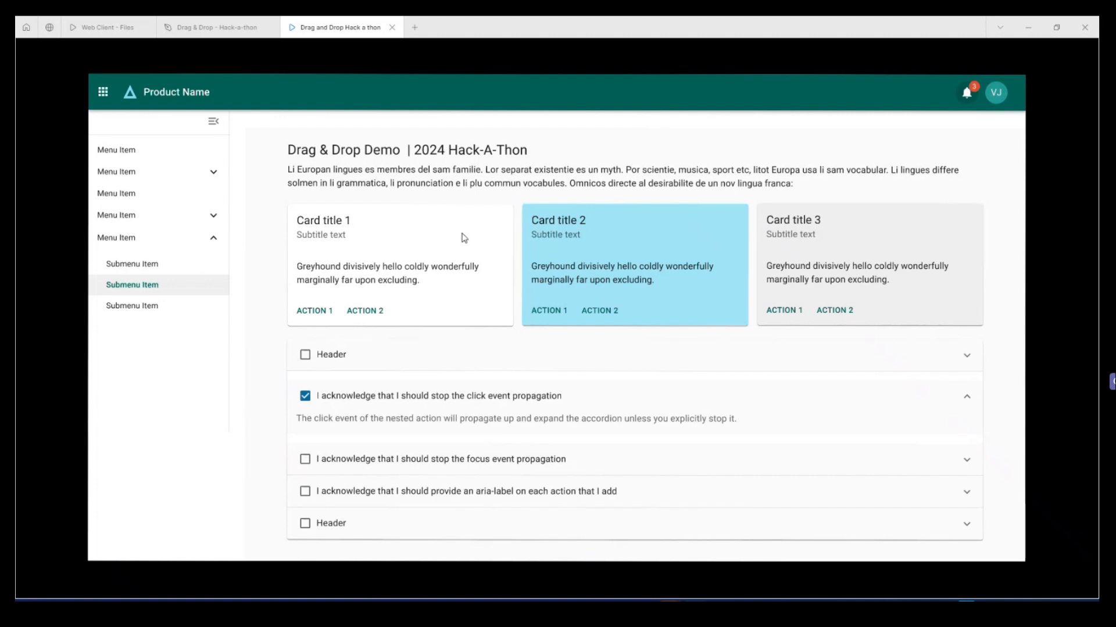
left_click_drag(500, 247, 524, 276)
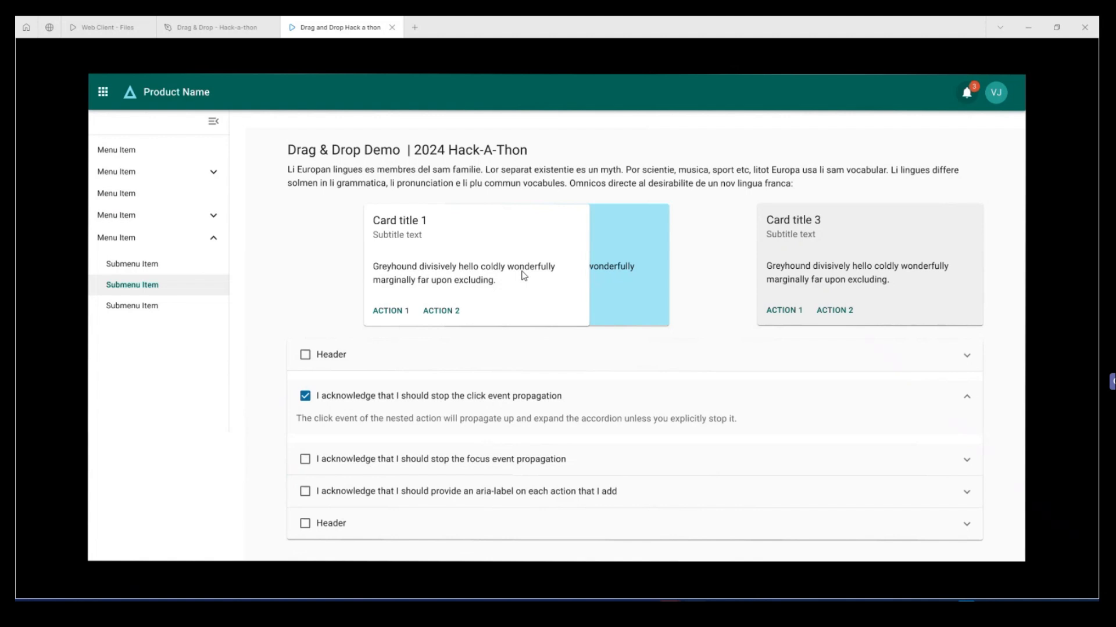
left_click_drag(523, 277, 617, 287)
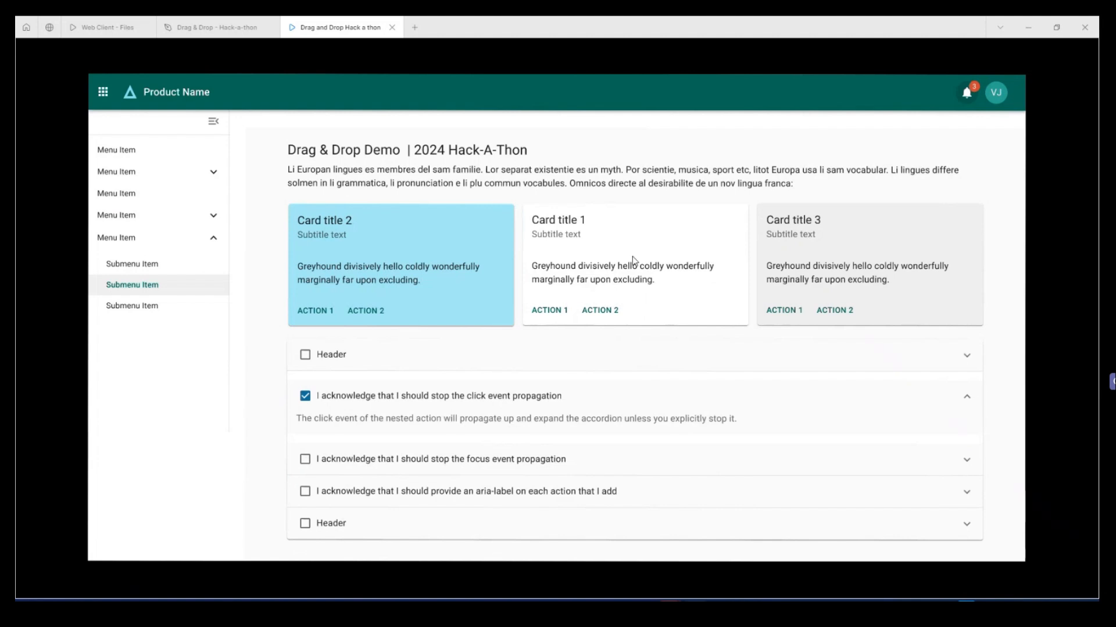
left_click_drag(654, 248, 401, 261)
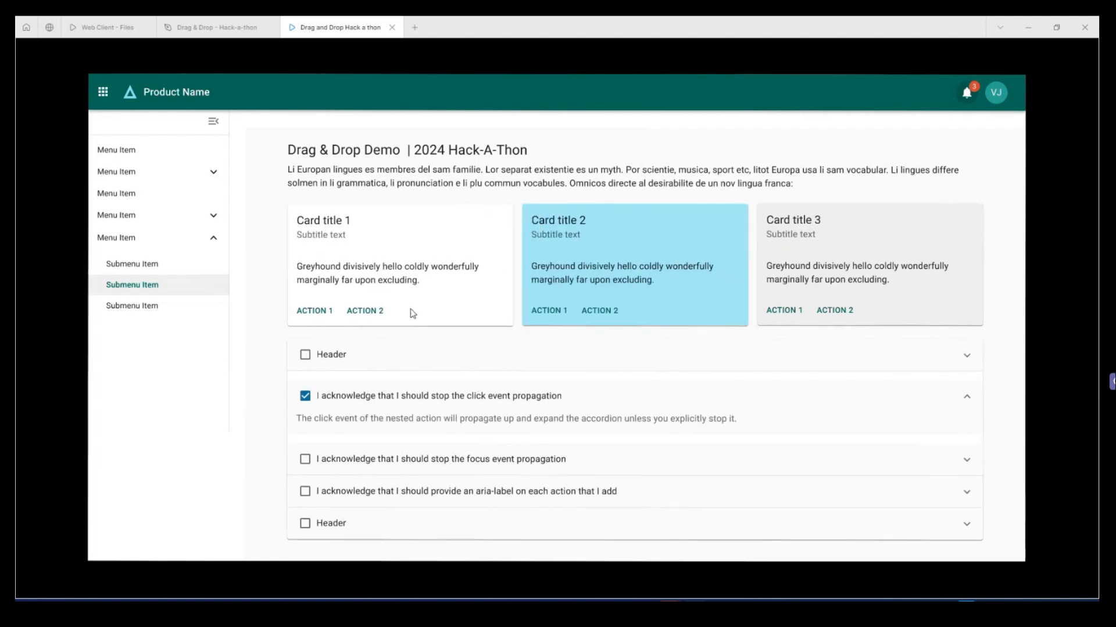
Step: Return to the Drag & Drop - Hack-a-thon design file and review the layout and connections of the intro, animation and final frames
left_click(232, 27)
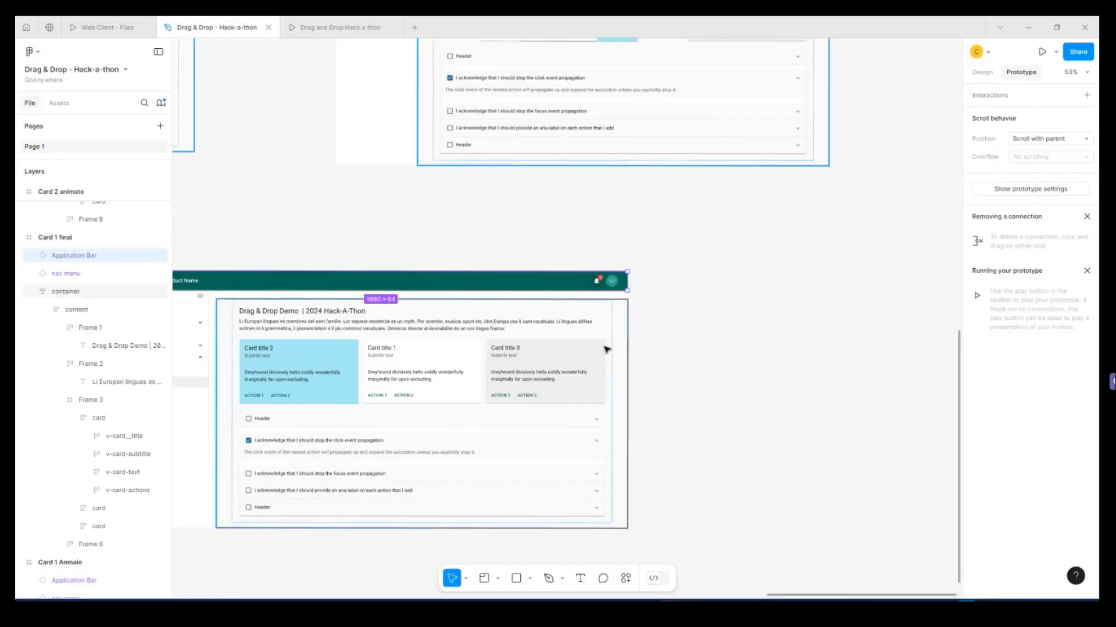
scroll(680, 325, "down", 5)
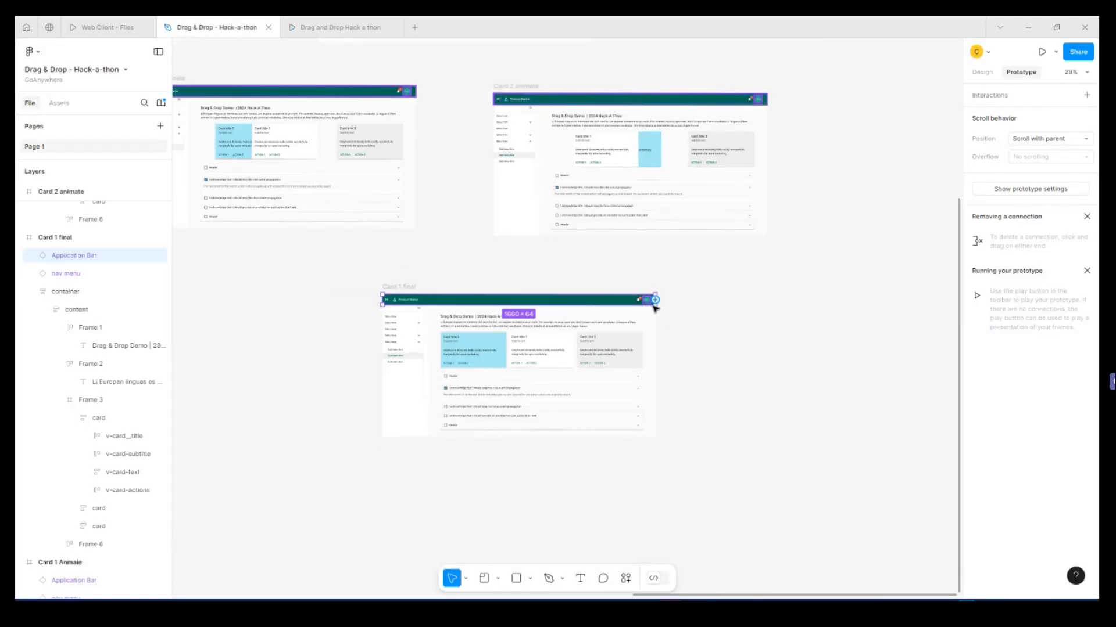
scroll(660, 313, "up", 5)
scroll(654, 309, "down", 2)
left_click(538, 247)
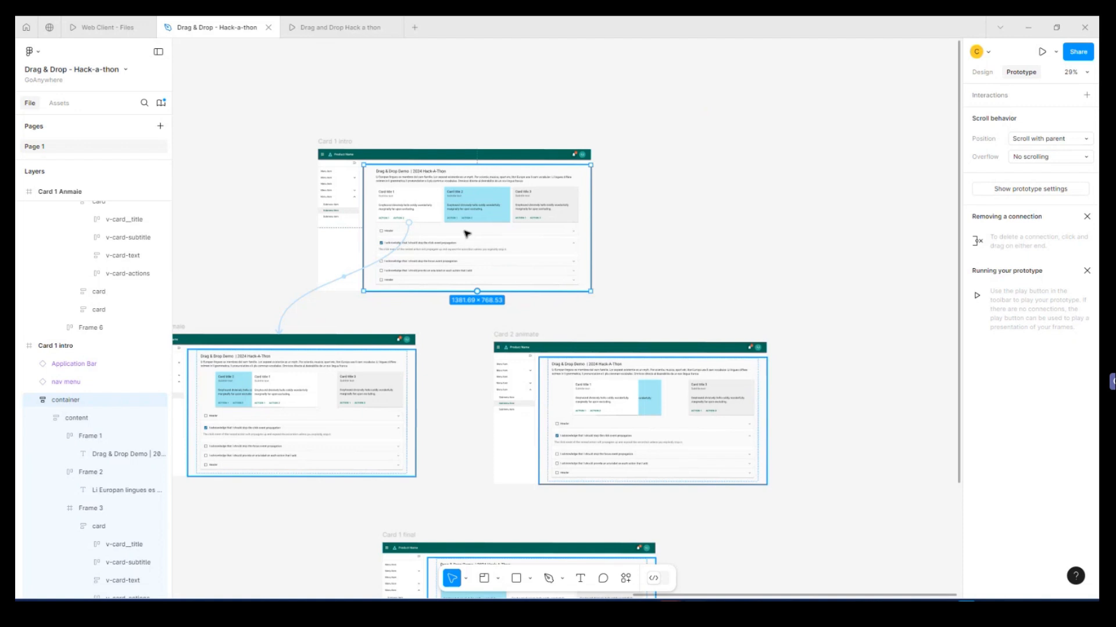
scroll(642, 301, "down", 3)
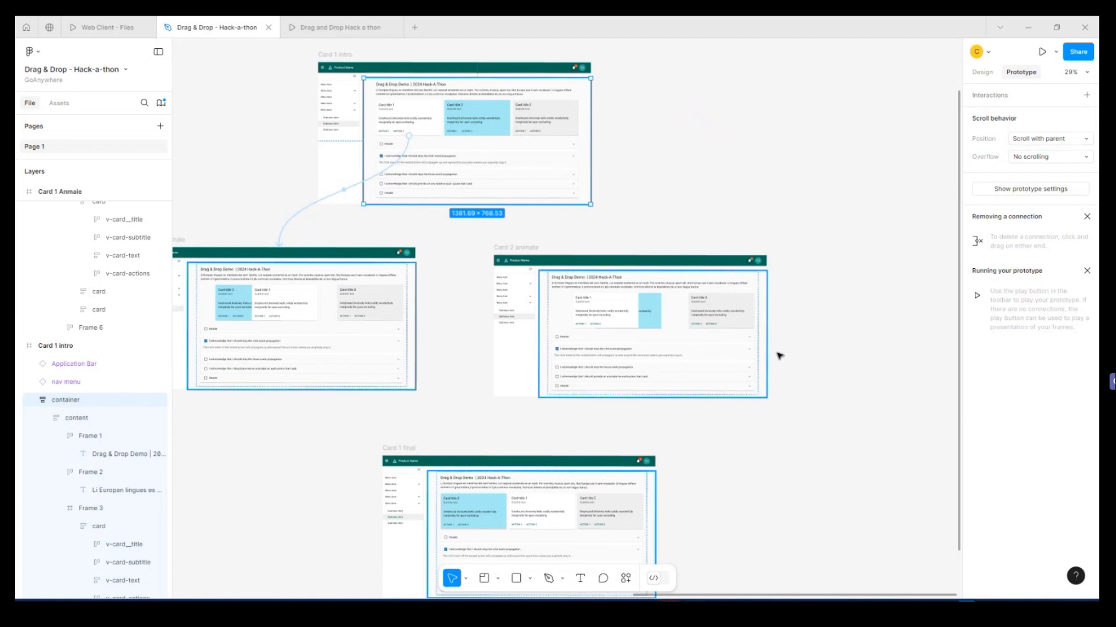
scroll(500, 369, "up", 1)
scroll(500, 370, "up", 1)
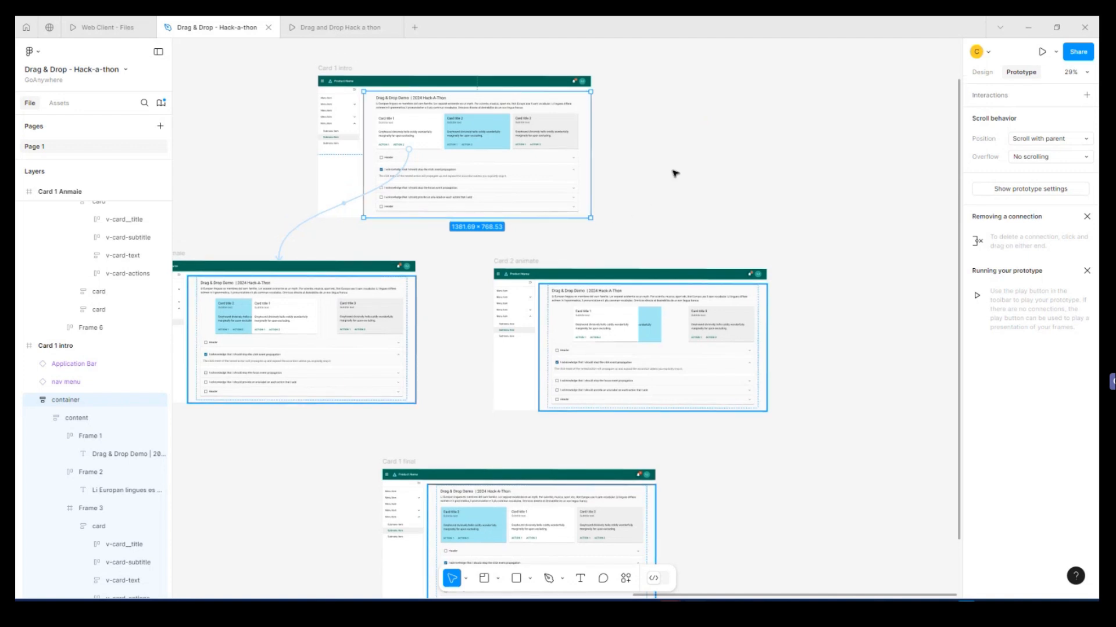